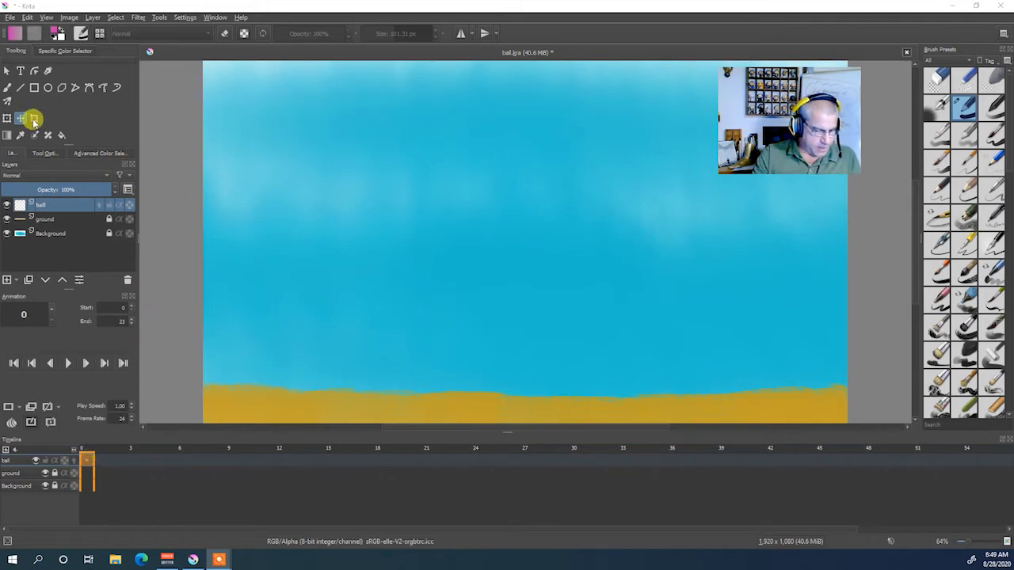
- Paint a pink ball with the Brush tool near the top centre of the canvas on frame 0 of the ball layer
{"action": "left_click", "coordinate": [7, 88]}
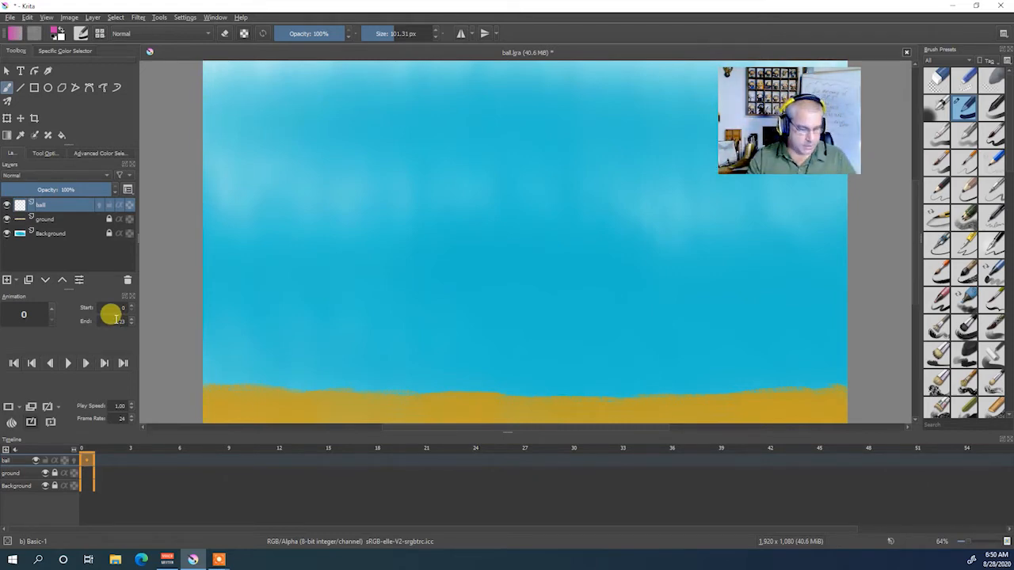
{"action": "left_click", "coordinate": [89, 464]}
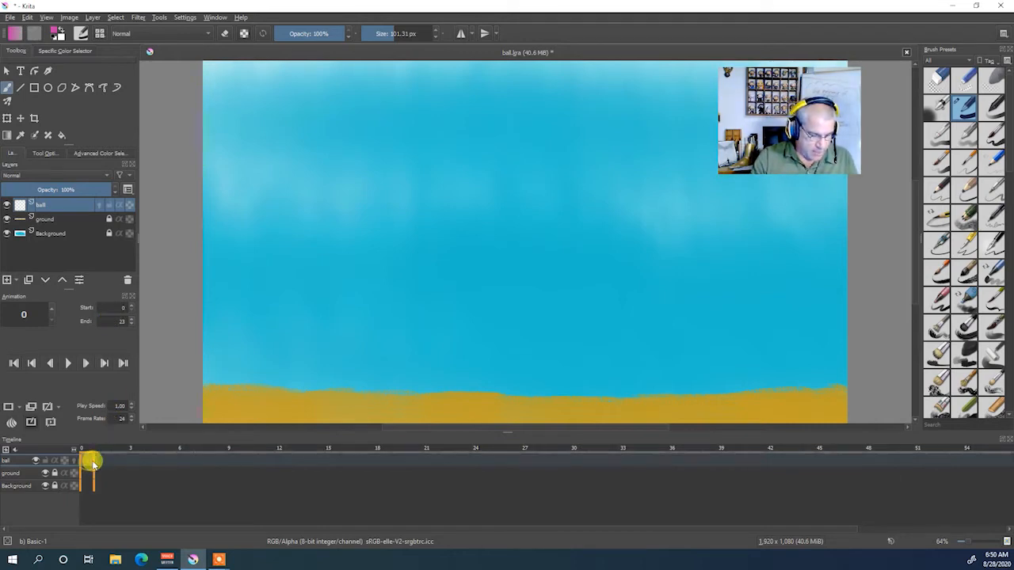
{"action": "left_click", "coordinate": [487, 138]}
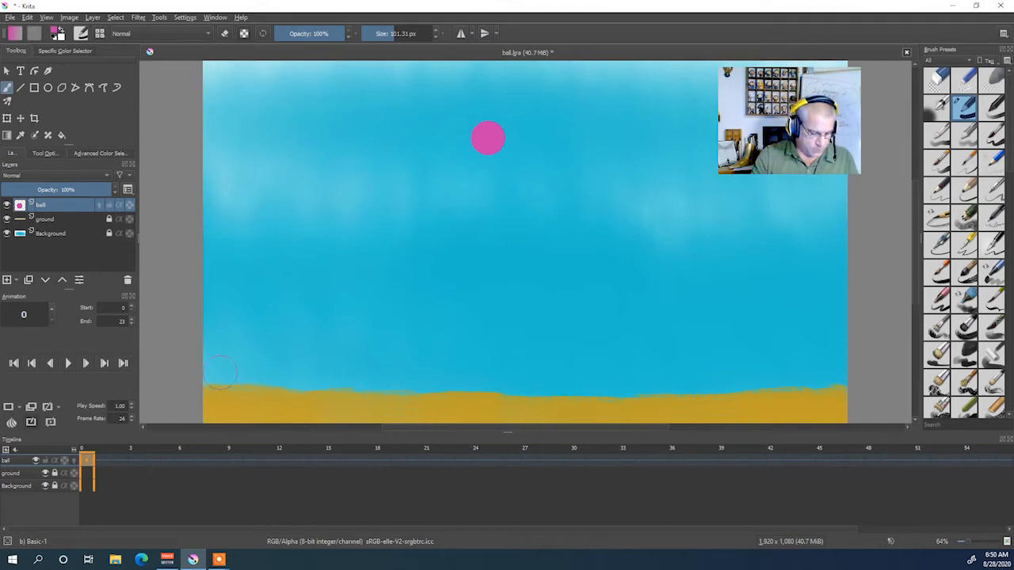
- Create a blank keyframe at frame 24 on the ball layer
{"action": "left_click", "coordinate": [477, 462]}
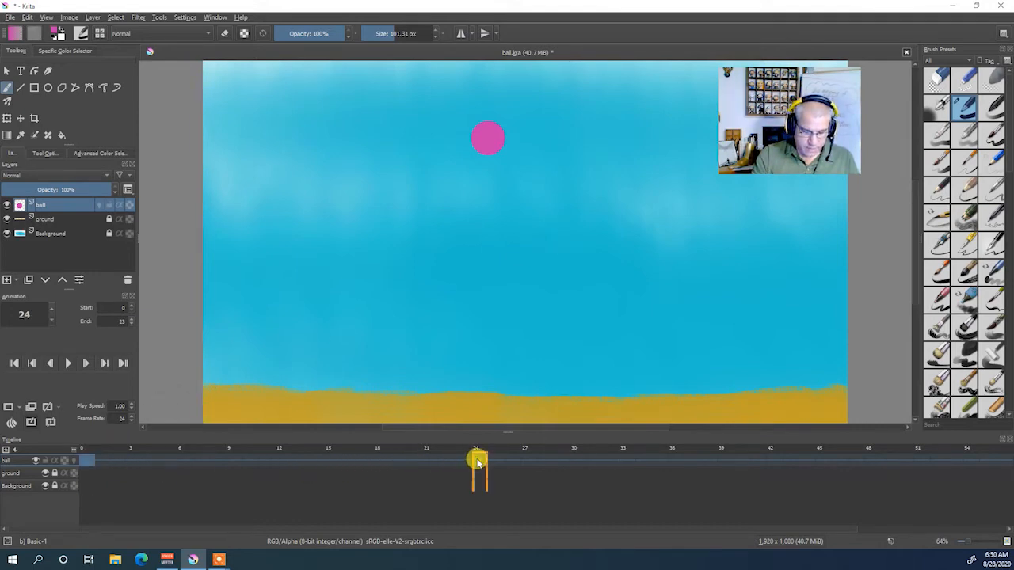
{"action": "mouse_move", "coordinate": [478, 469]}
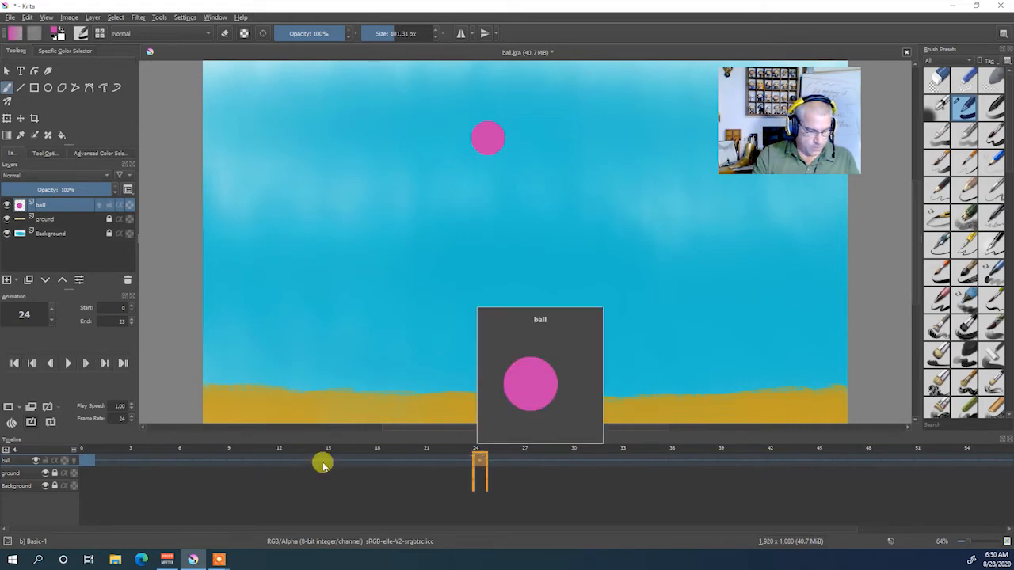
{"action": "left_click", "coordinate": [8, 408]}
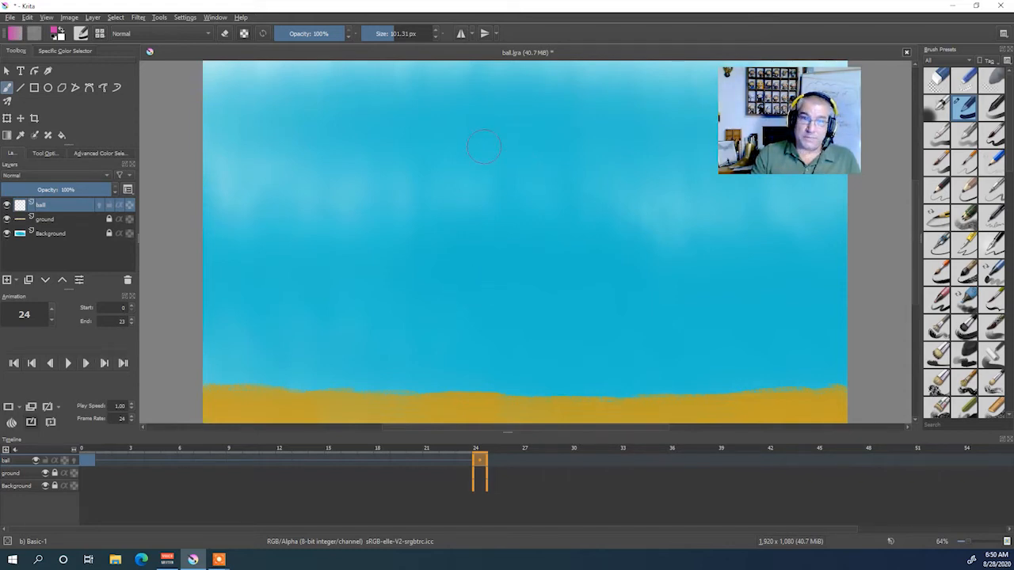
- Turn on onion skins for the ball layer and paint a matching pink ball over the ghost on frame 24
{"action": "left_click", "coordinate": [11, 424]}
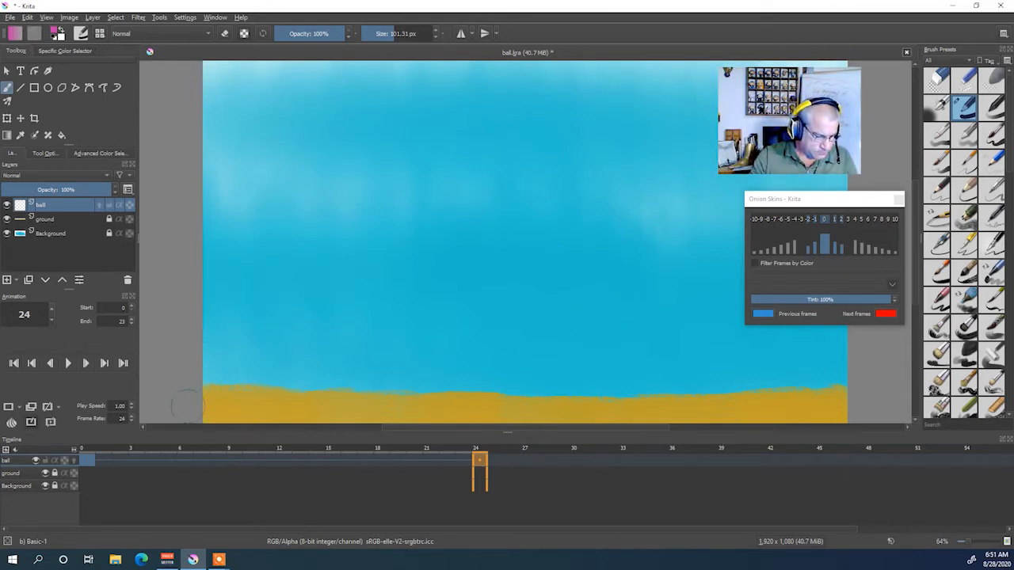
{"action": "left_click", "coordinate": [75, 464]}
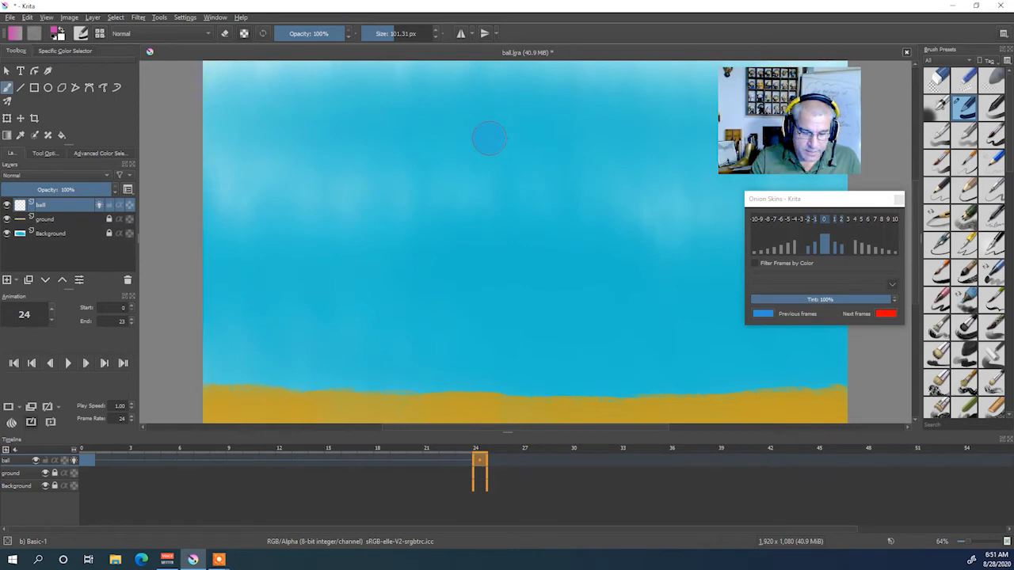
{"action": "left_click", "coordinate": [489, 138]}
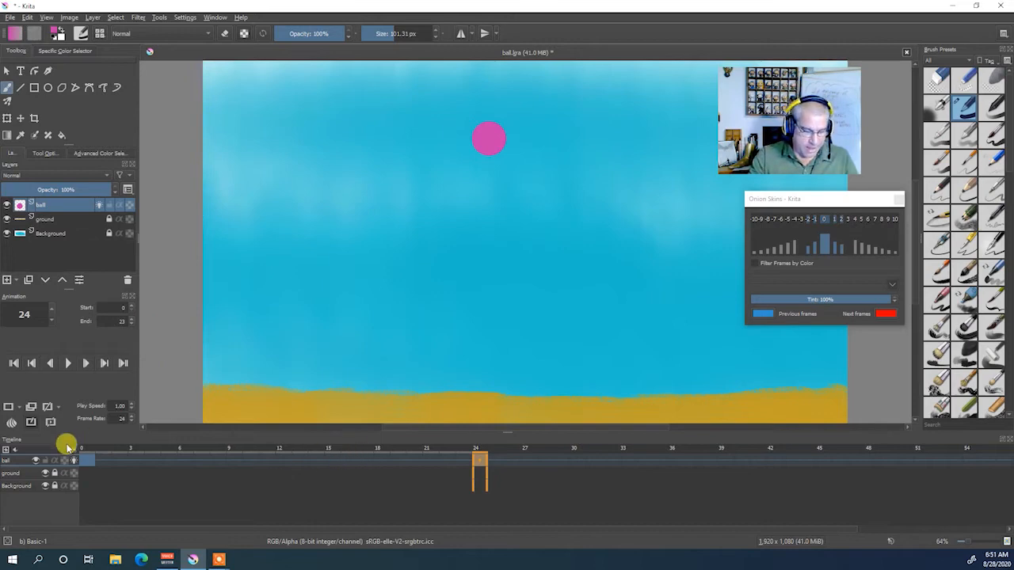
- Create a blank keyframe at frame 12 on the ball layer
{"action": "left_click_drag", "start_coordinate": [491, 466], "coordinate": [278, 463]}
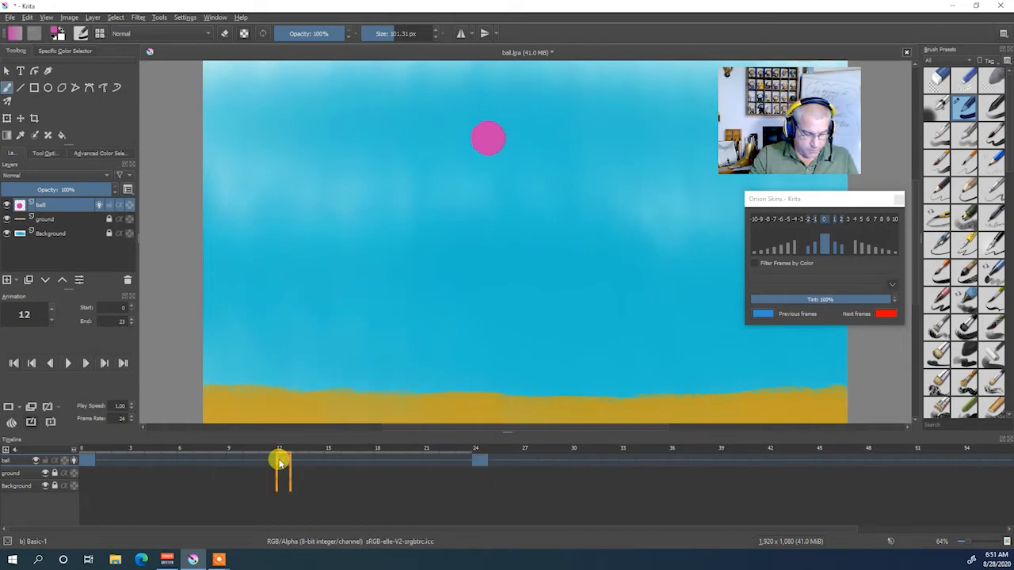
{"action": "mouse_move", "coordinate": [274, 480]}
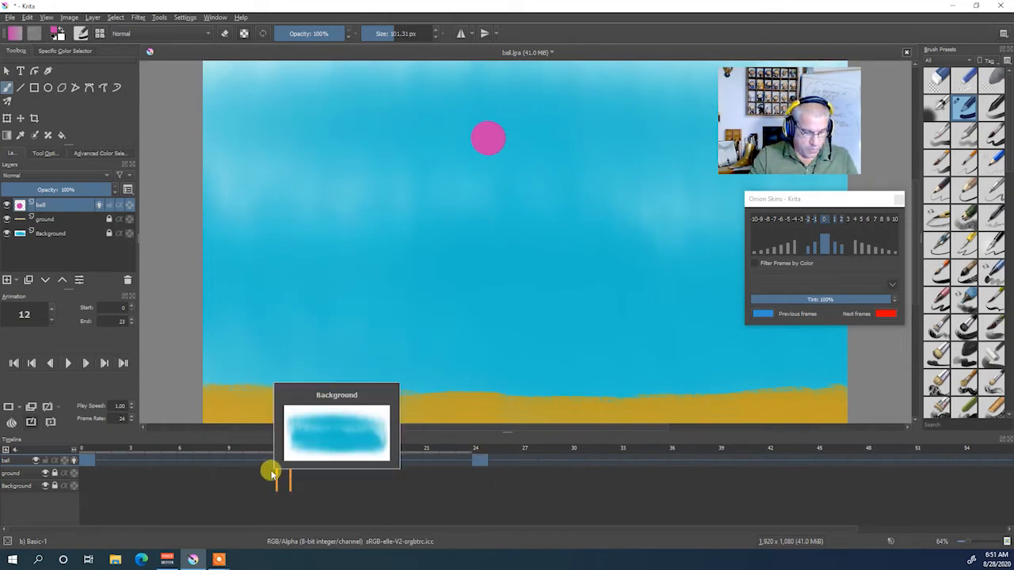
{"action": "mouse_move", "coordinate": [104, 464]}
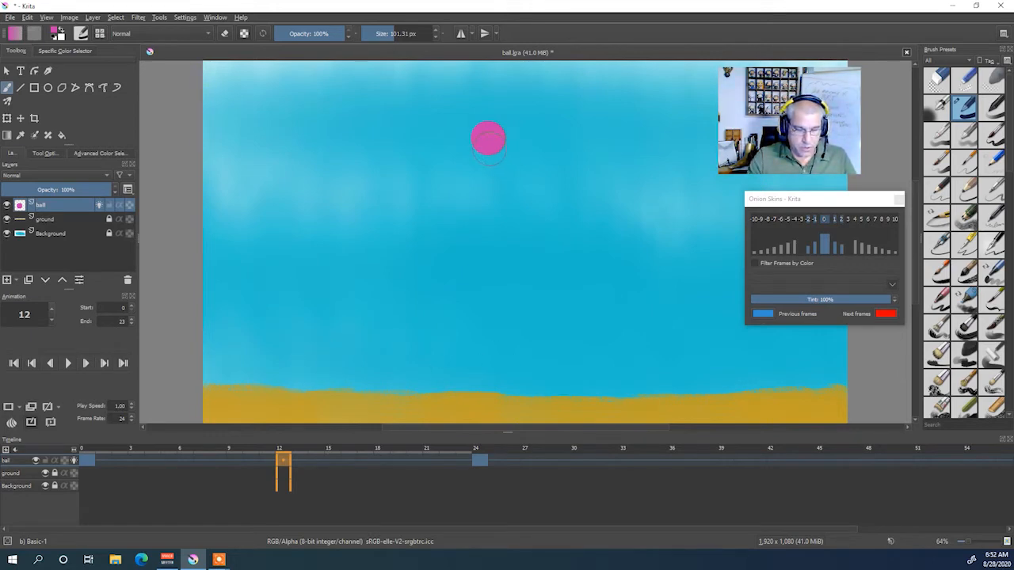
{"action": "left_click", "coordinate": [9, 406]}
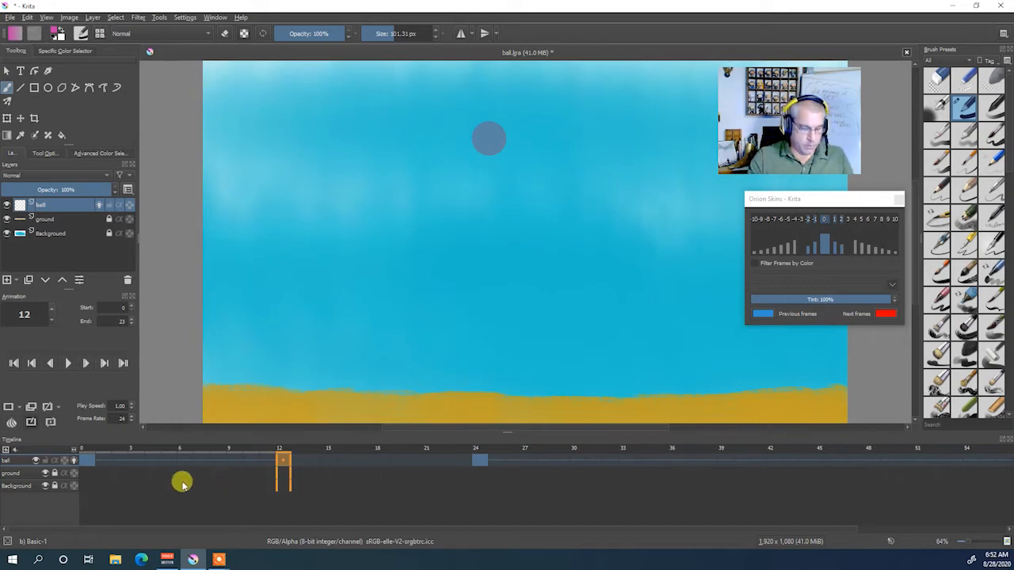
- Copy the ball keyframe from frame 0 and paste it into frame 12
{"action": "left_click", "coordinate": [87, 464]}
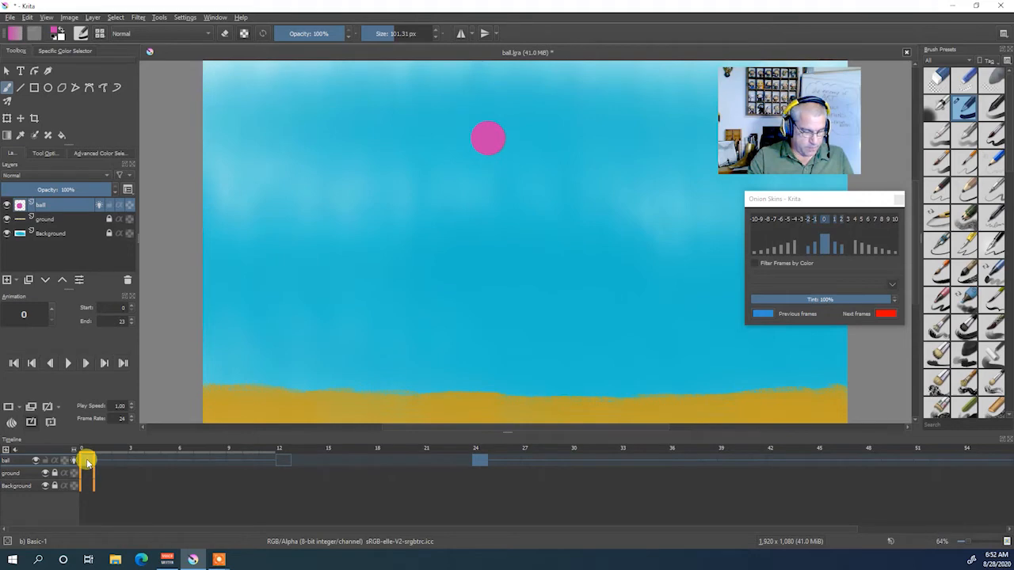
{"action": "right_click", "coordinate": [86, 463]}
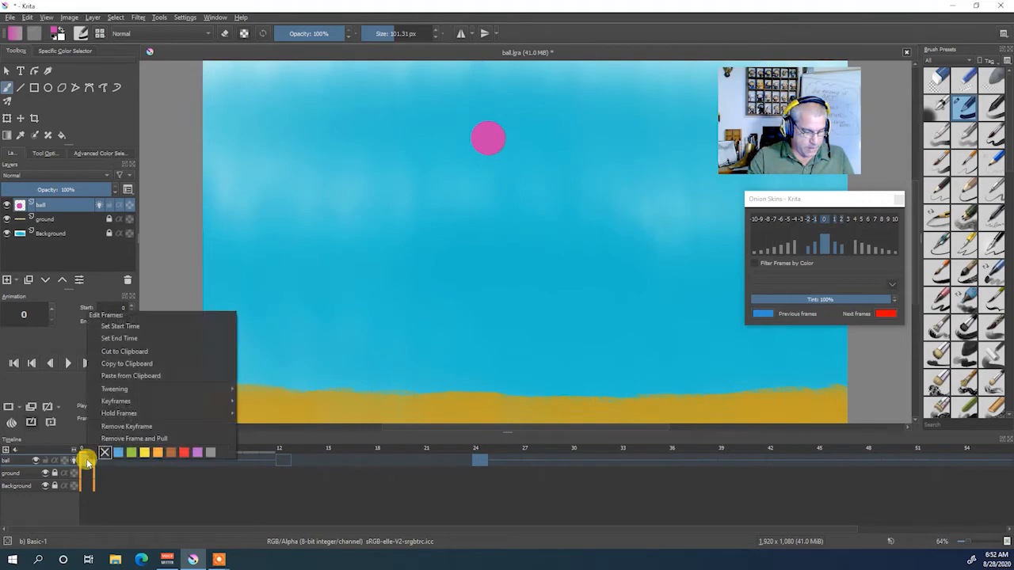
{"action": "left_click", "coordinate": [156, 364]}
{"action": "left_click", "coordinate": [283, 463]}
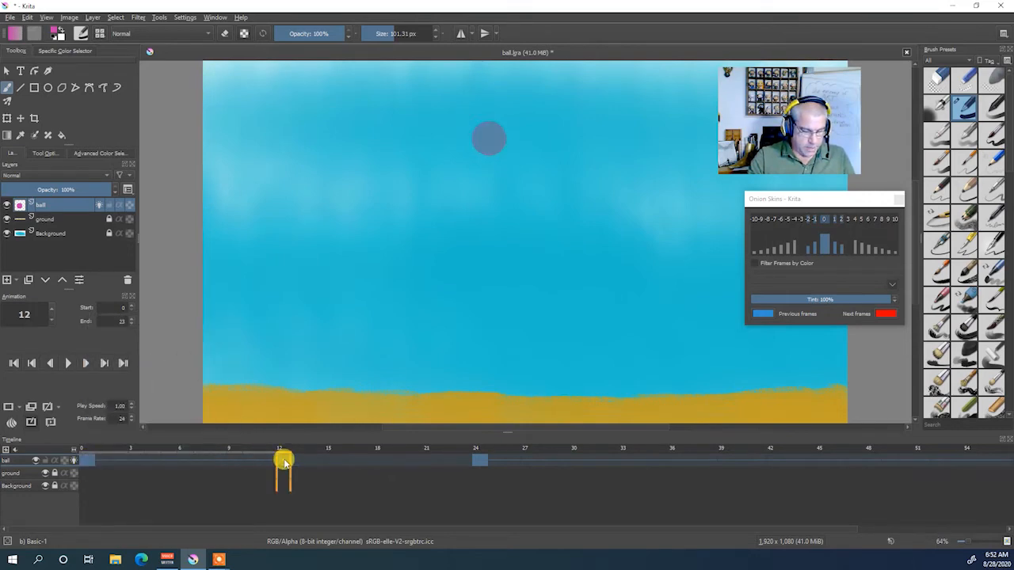
{"action": "right_click", "coordinate": [284, 463]}
{"action": "left_click", "coordinate": [358, 380]}
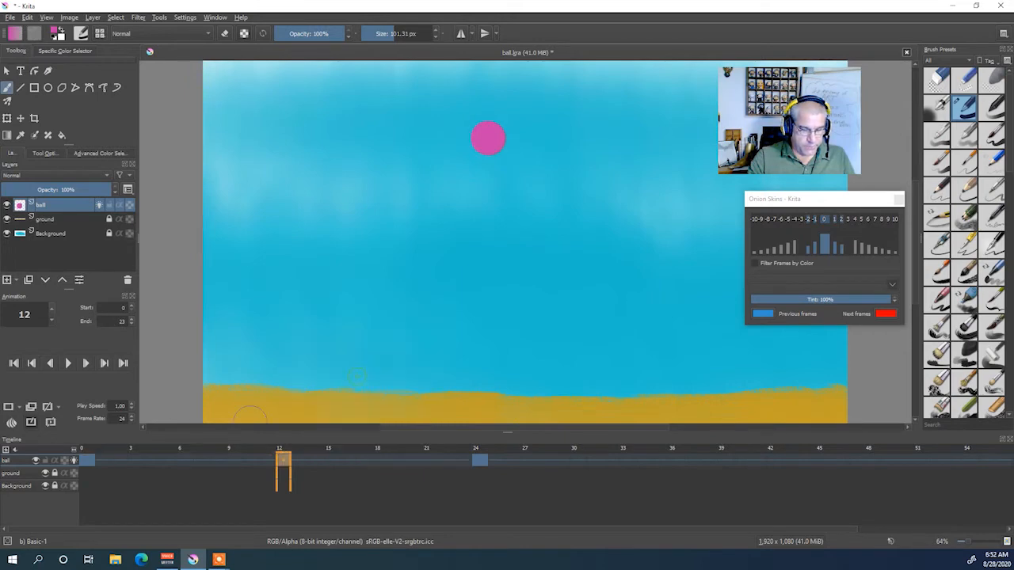
- Move the ball on frame 12 straight down onto the ground and return to frame 0
{"action": "left_click", "coordinate": [21, 118]}
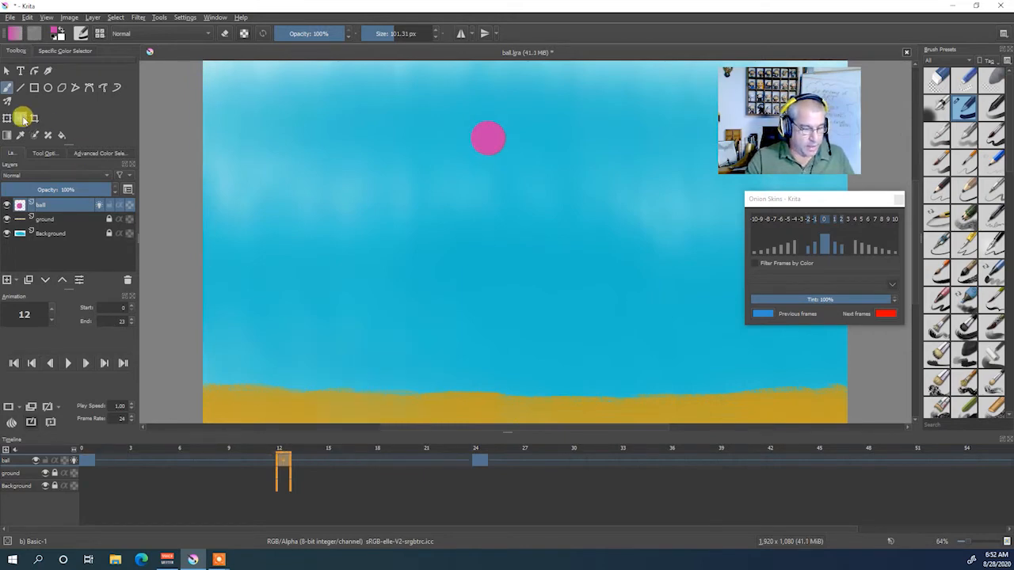
{"action": "left_click_drag", "start_coordinate": [450, 159], "coordinate": [491, 384]}
{"action": "left_click", "coordinate": [107, 469]}
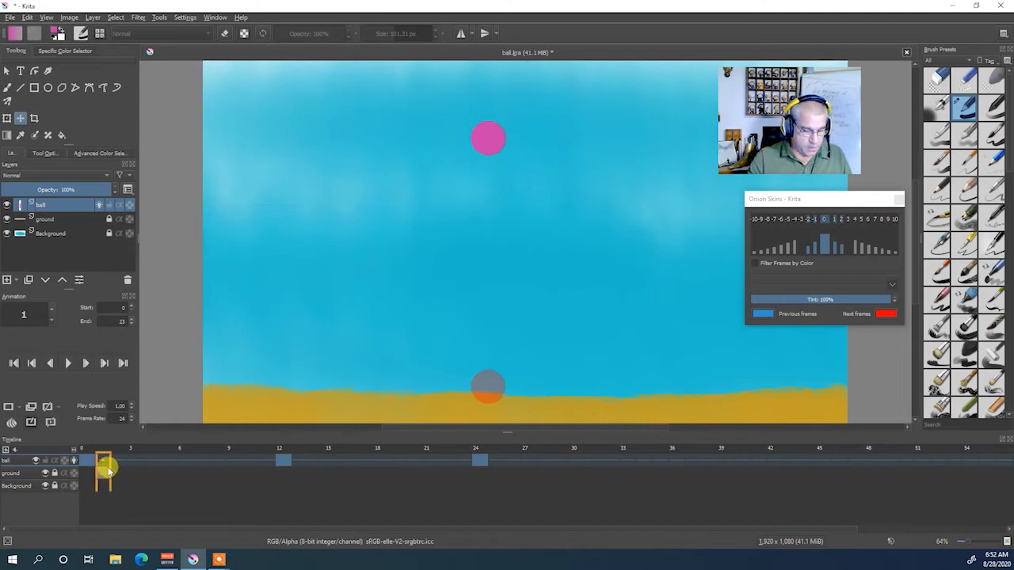
{"action": "left_click", "coordinate": [86, 466]}
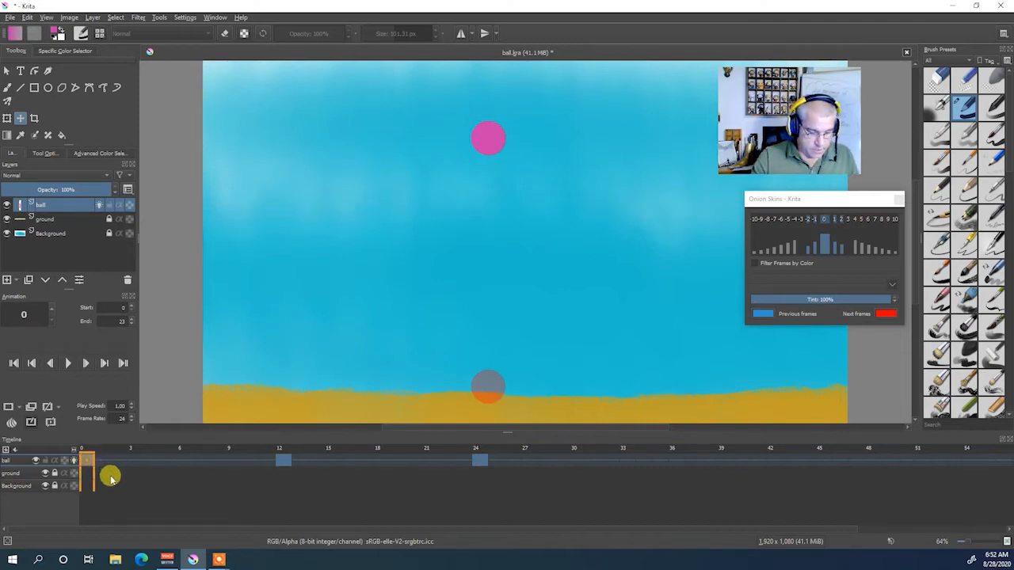
- Turn off onion skins for the ball layer, play the animation to check the bounce, and stop it
{"action": "left_click", "coordinate": [73, 461]}
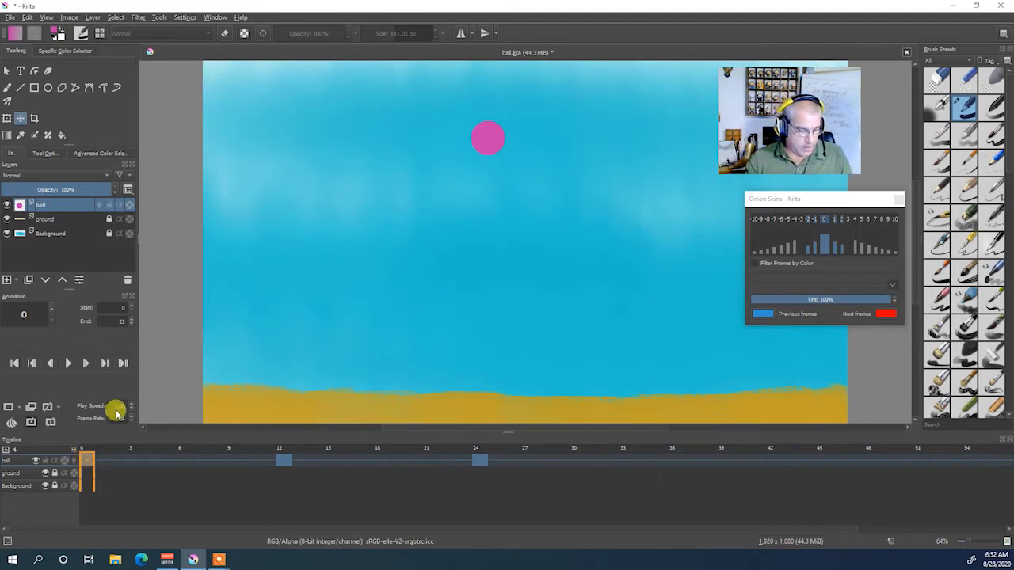
{"action": "left_click", "coordinate": [70, 363]}
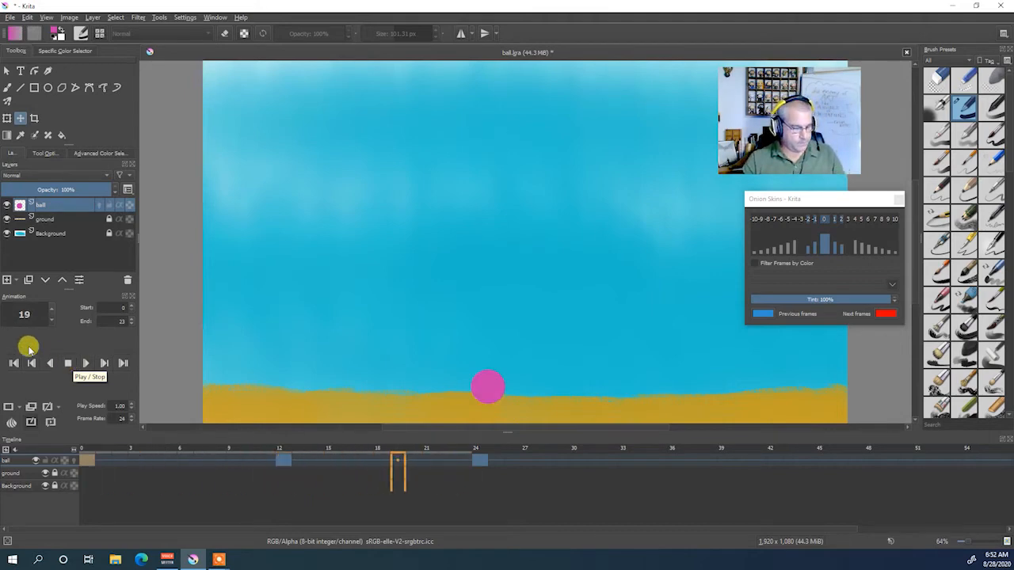
{"action": "left_click", "coordinate": [67, 363]}
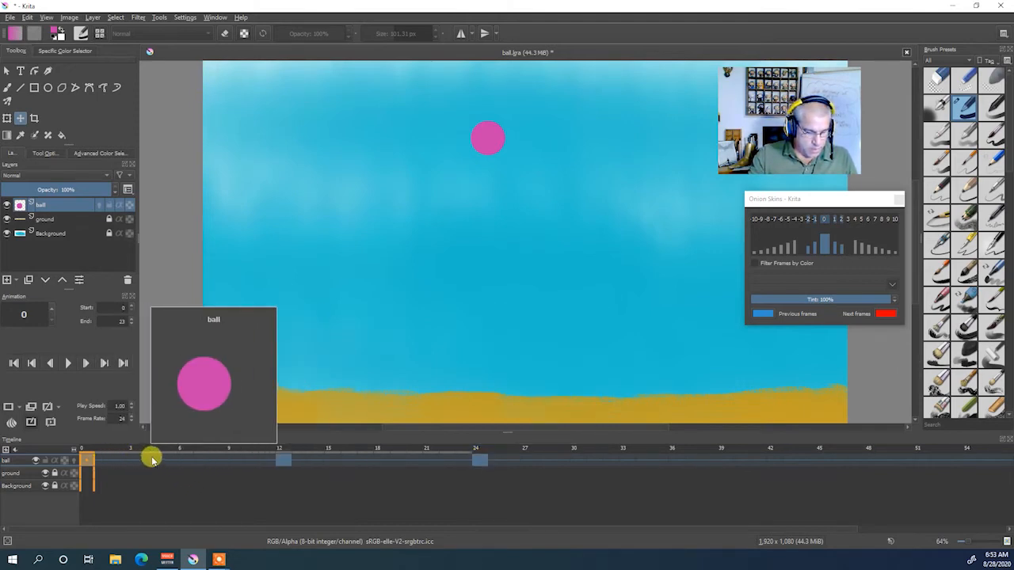
- Create a blank keyframe at frame 6 on the ball layer and paste a copy of the frame 0 ball into it
{"action": "left_click", "coordinate": [186, 461]}
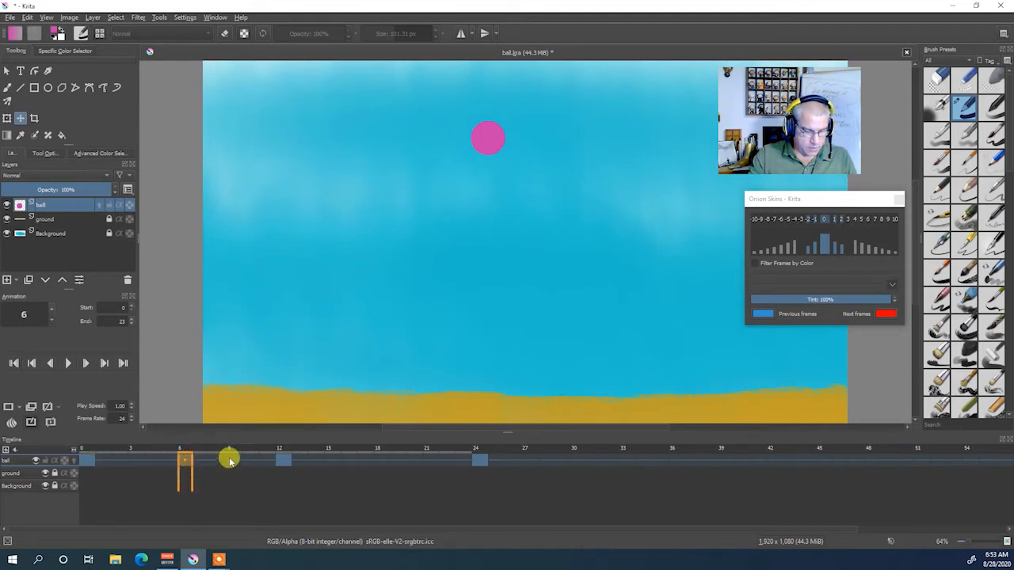
{"action": "left_click", "coordinate": [9, 408]}
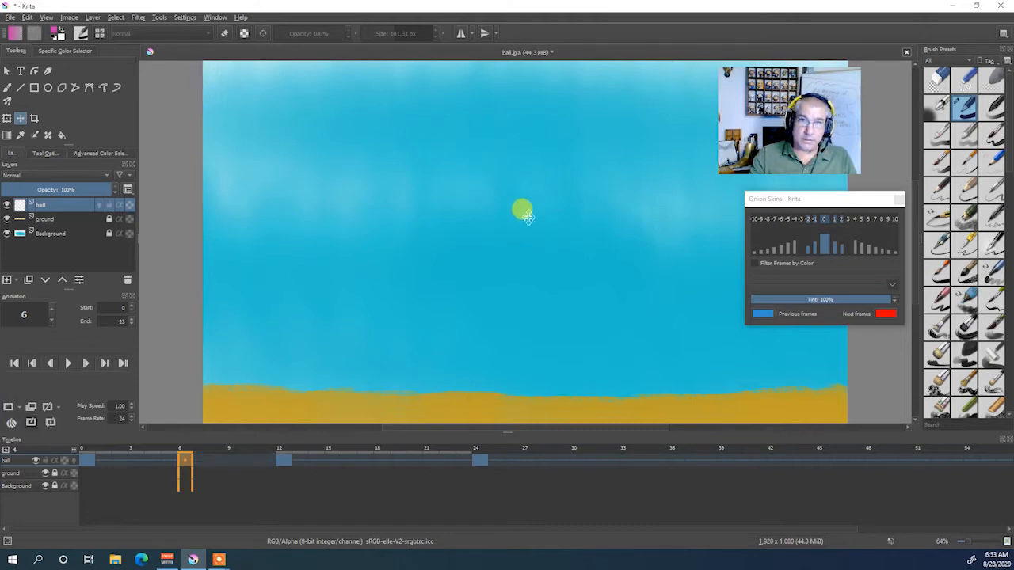
{"action": "left_click", "coordinate": [89, 460]}
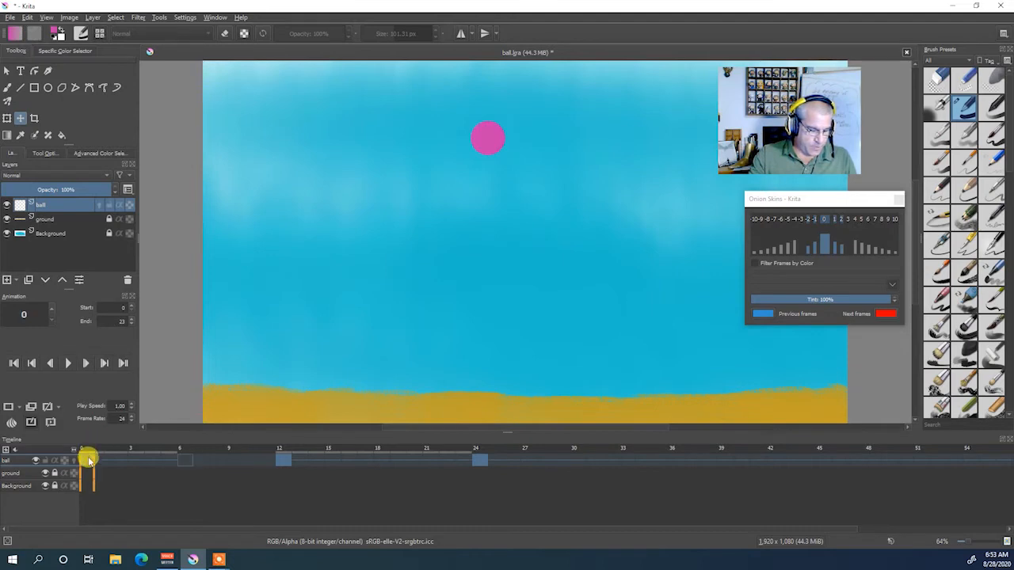
{"action": "right_click", "coordinate": [89, 459]}
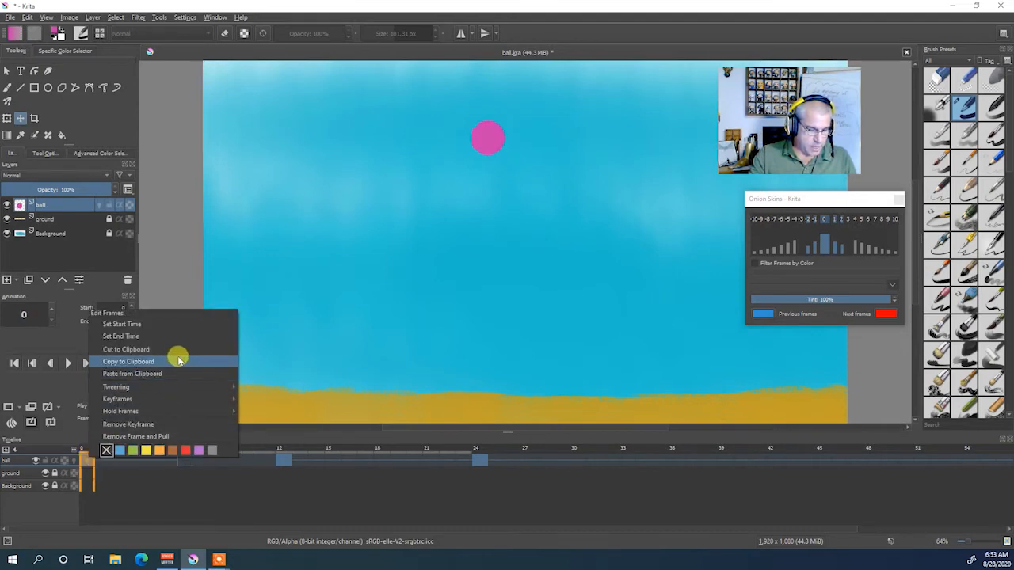
{"action": "left_click", "coordinate": [177, 355]}
{"action": "left_click", "coordinate": [185, 462]}
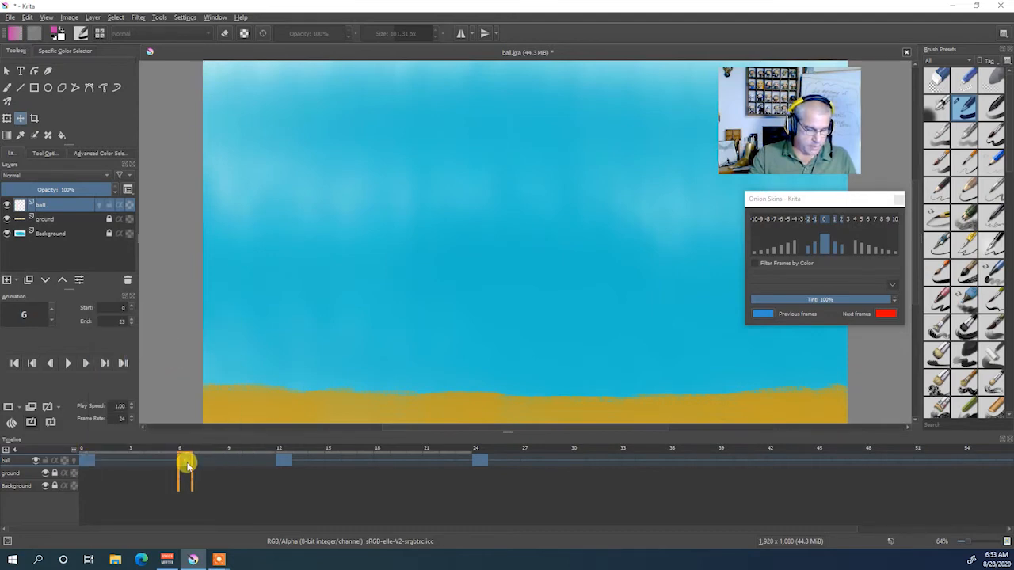
{"action": "right_click", "coordinate": [187, 465]}
{"action": "left_click", "coordinate": [230, 378]}
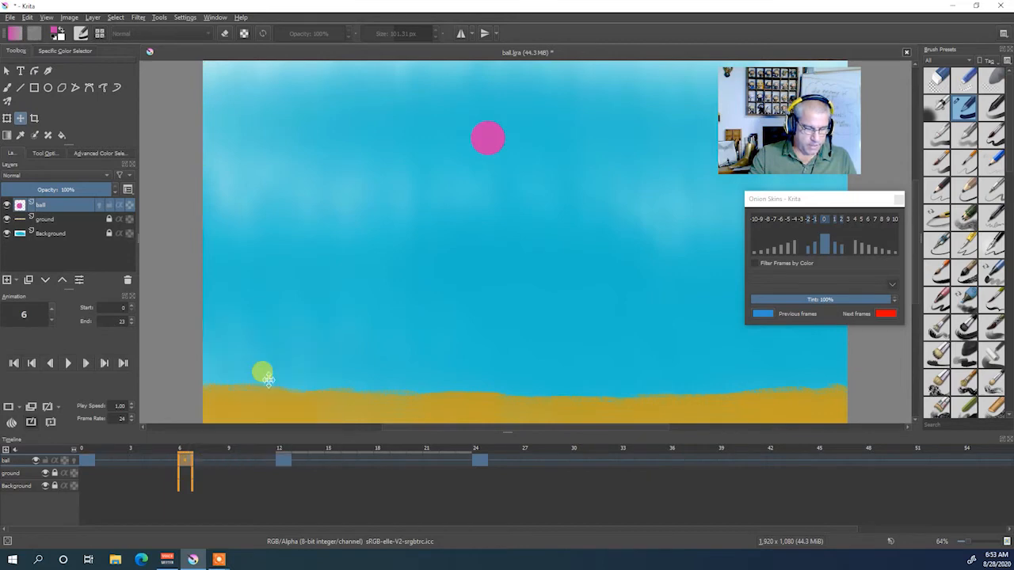
{"action": "left_click_drag", "start_coordinate": [301, 354], "coordinate": [492, 309]}
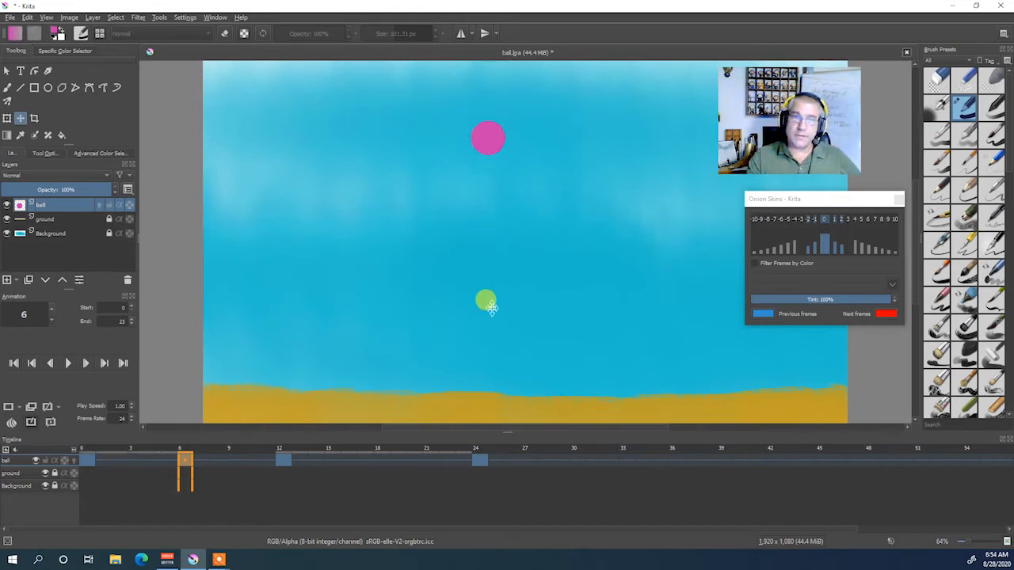
{"action": "left_click_drag", "start_coordinate": [492, 308], "coordinate": [494, 314]}
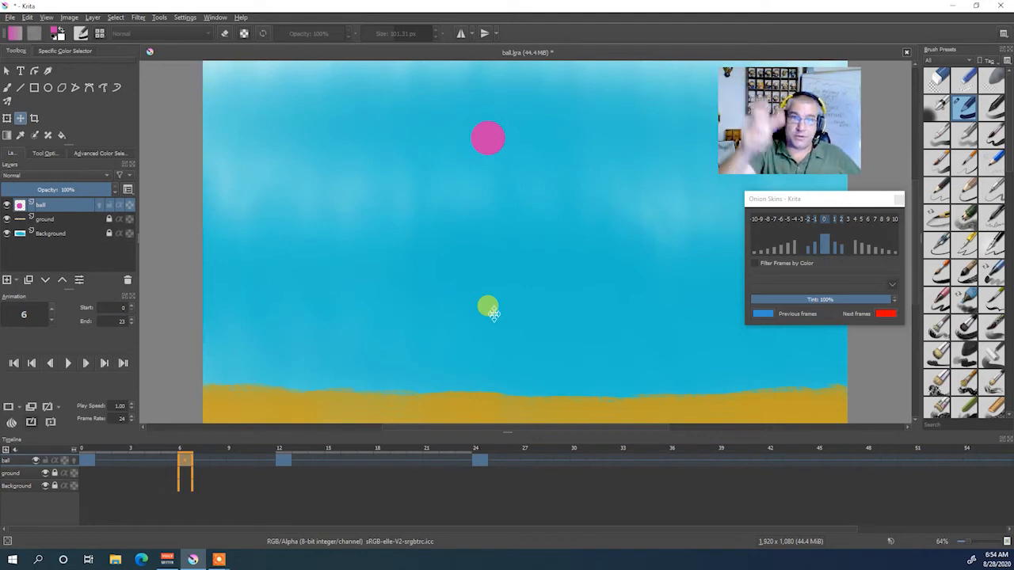
{"action": "left_click_drag", "start_coordinate": [493, 313], "coordinate": [498, 273]}
{"action": "left_click_drag", "start_coordinate": [497, 218], "coordinate": [493, 147]}
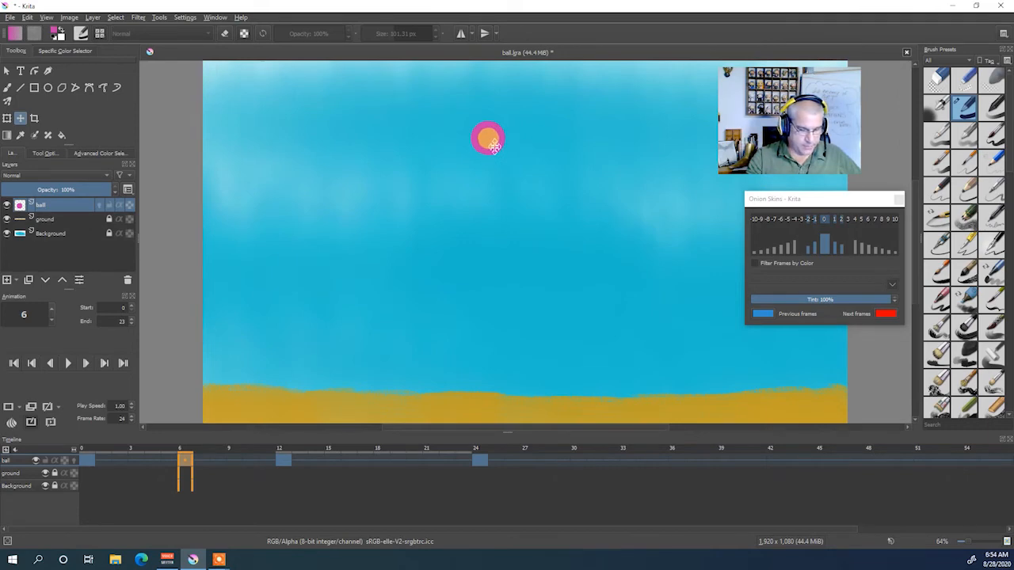
- Turn on onion skins for the ball layer and move the frame 6 ball down to slightly above midway between the two ghosts
{"action": "left_click", "coordinate": [73, 460]}
{"action": "left_click_drag", "start_coordinate": [535, 172], "coordinate": [484, 227]}
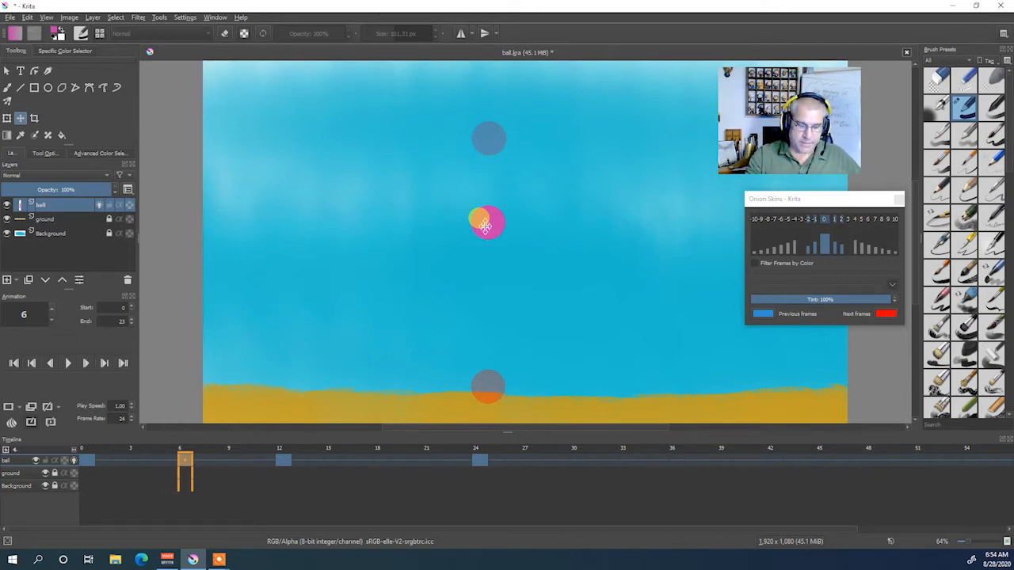
{"action": "left_click_drag", "start_coordinate": [485, 226], "coordinate": [486, 233]}
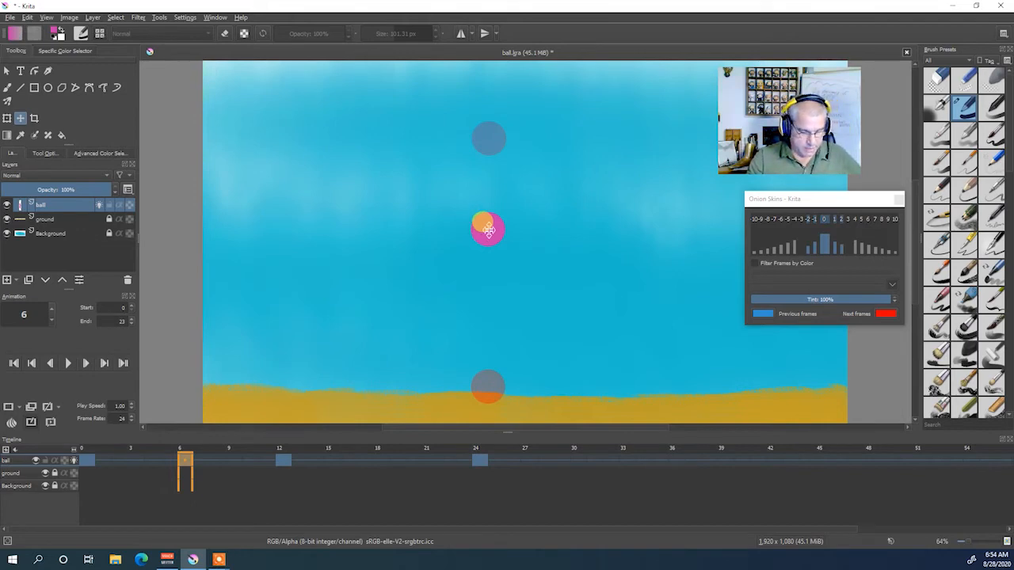
{"action": "left_click", "coordinate": [317, 496]}
{"action": "left_click", "coordinate": [196, 461]}
{"action": "left_click", "coordinate": [187, 463]}
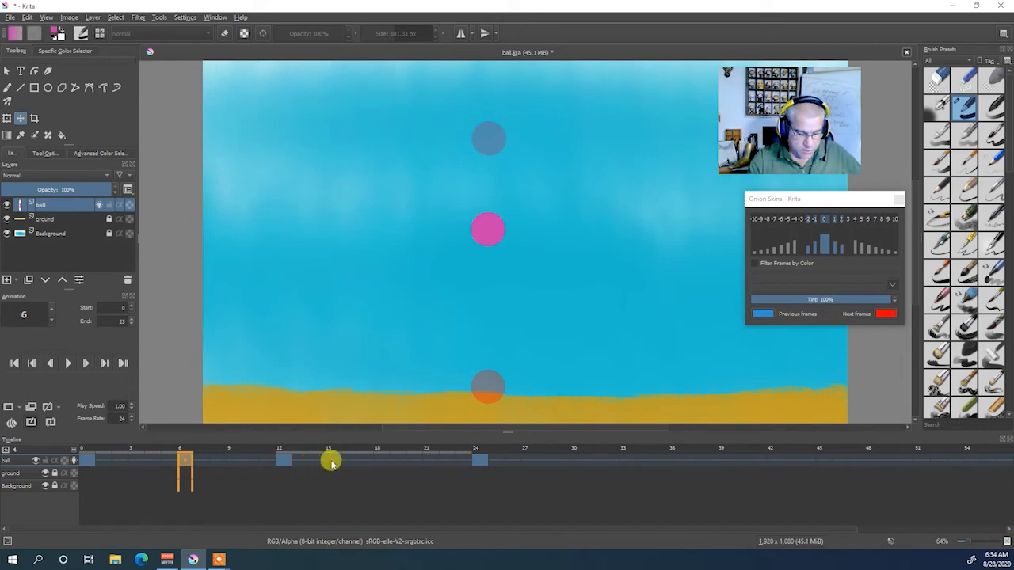
- Create a blank keyframe at frame 18 on the ball layer and paste a copy of the frame 6 ball into it
{"action": "left_click", "coordinate": [378, 462]}
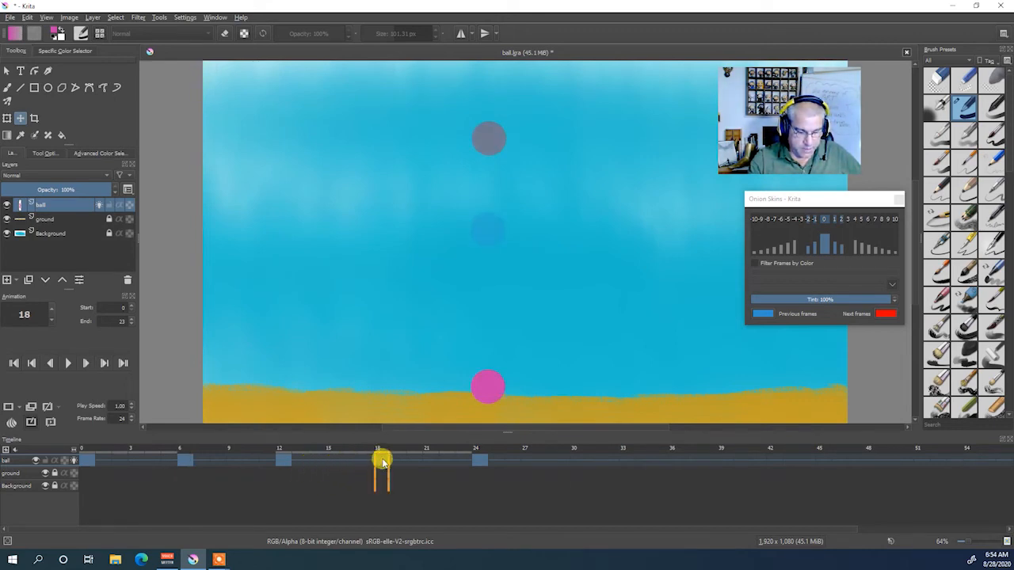
{"action": "left_click", "coordinate": [10, 407]}
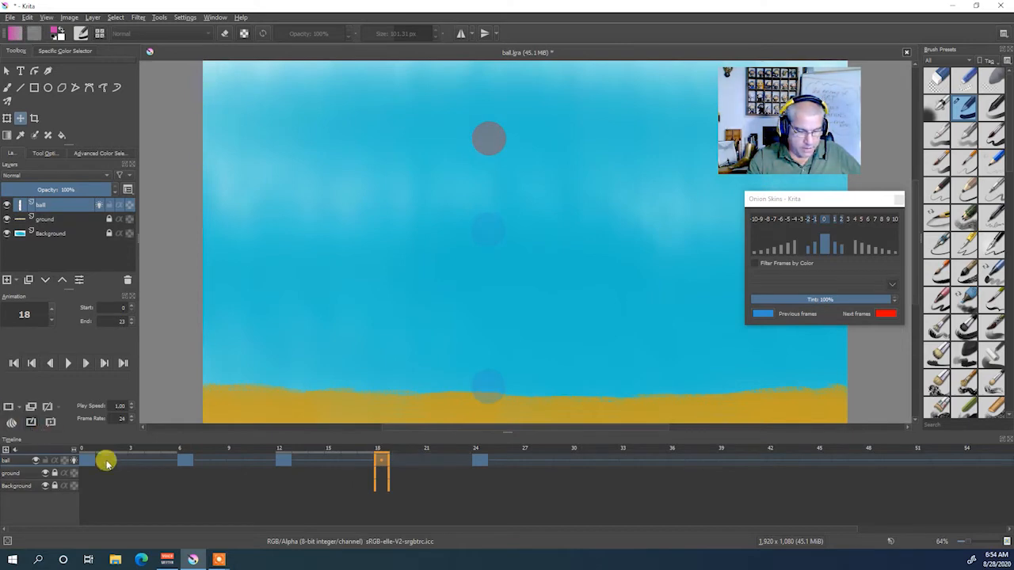
{"action": "left_click", "coordinate": [185, 466]}
{"action": "right_click", "coordinate": [185, 466]}
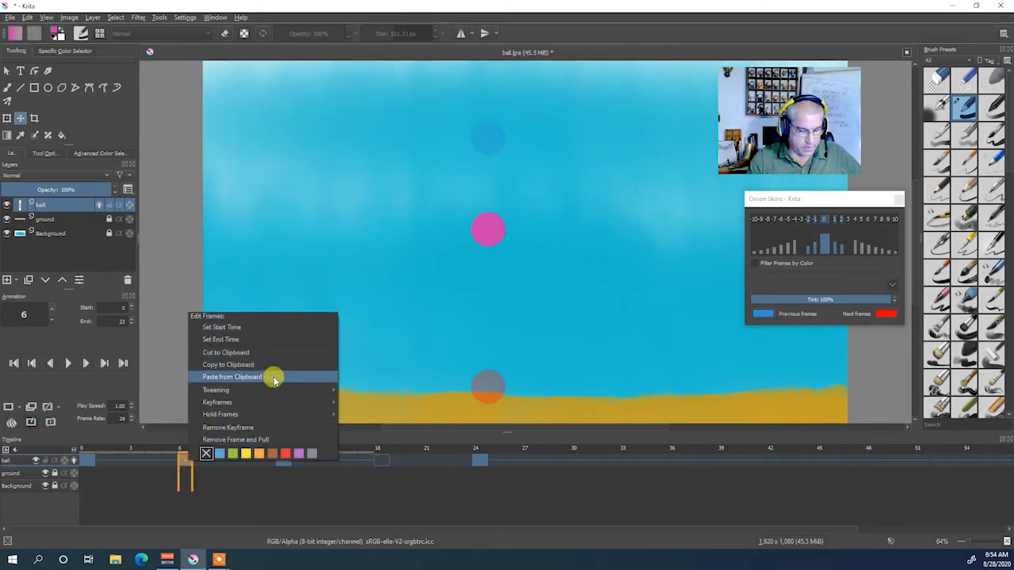
{"action": "left_click", "coordinate": [272, 365]}
{"action": "left_click", "coordinate": [382, 463]}
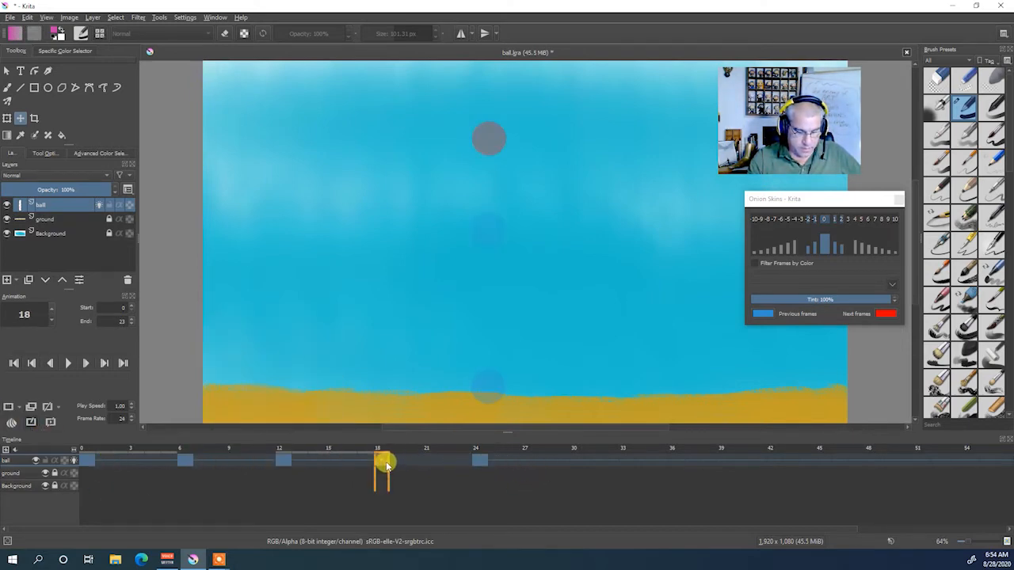
{"action": "right_click", "coordinate": [386, 464]}
{"action": "left_click", "coordinate": [467, 377]}
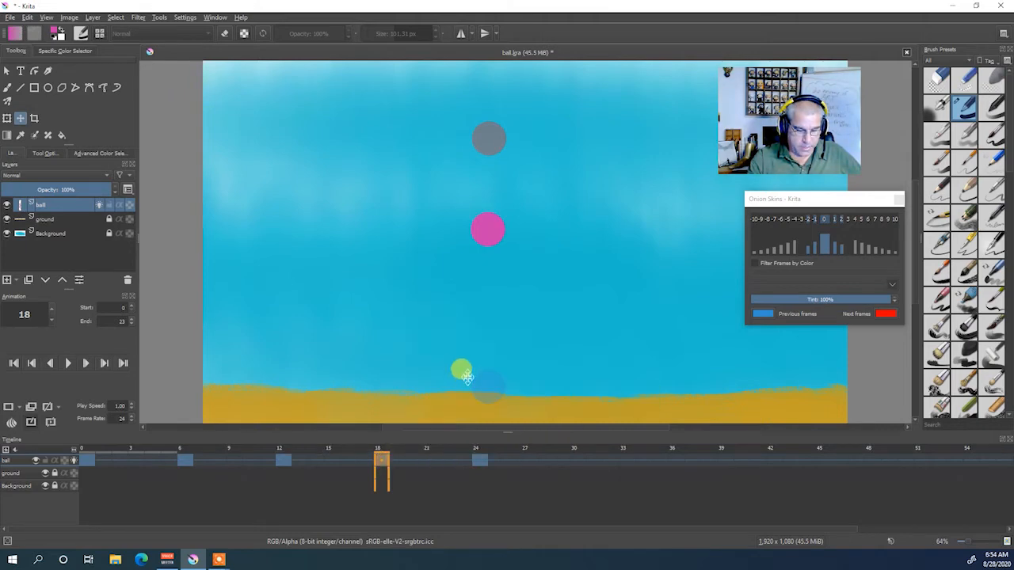
- Play the animation to check the bounce, stop it, and go to frame 12
{"action": "left_click", "coordinate": [68, 363]}
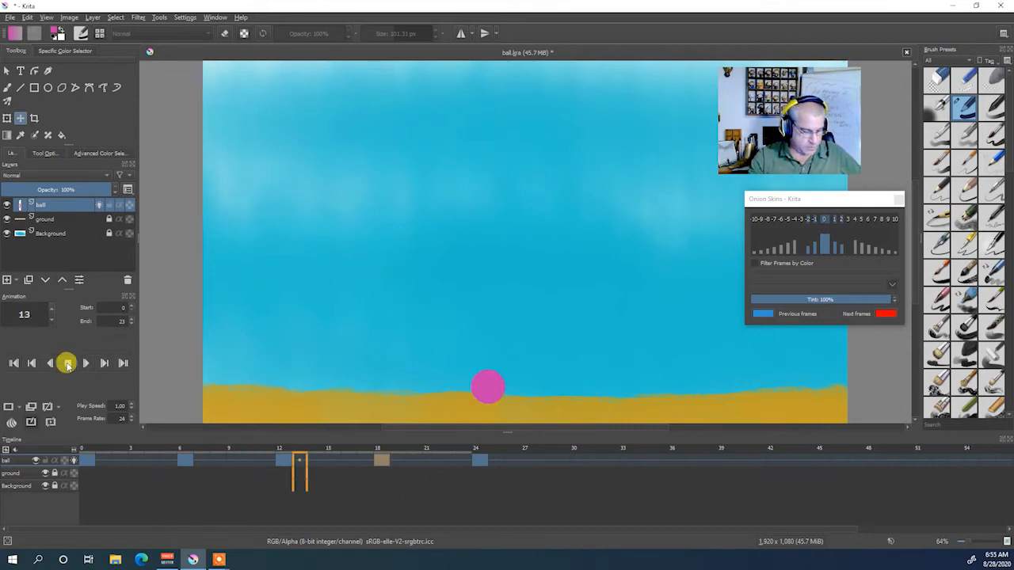
{"action": "left_click", "coordinate": [68, 363]}
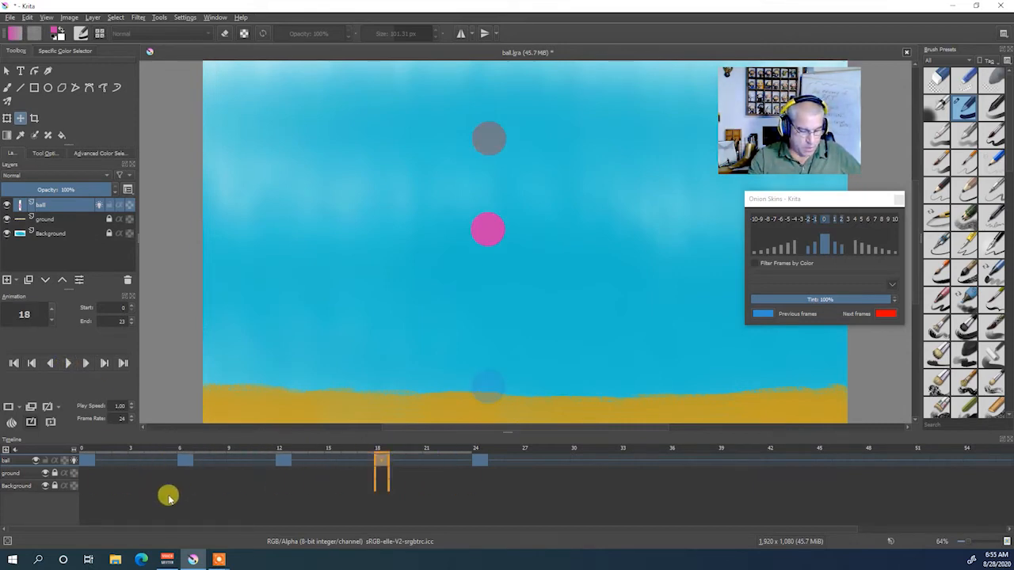
{"action": "left_click", "coordinate": [286, 460]}
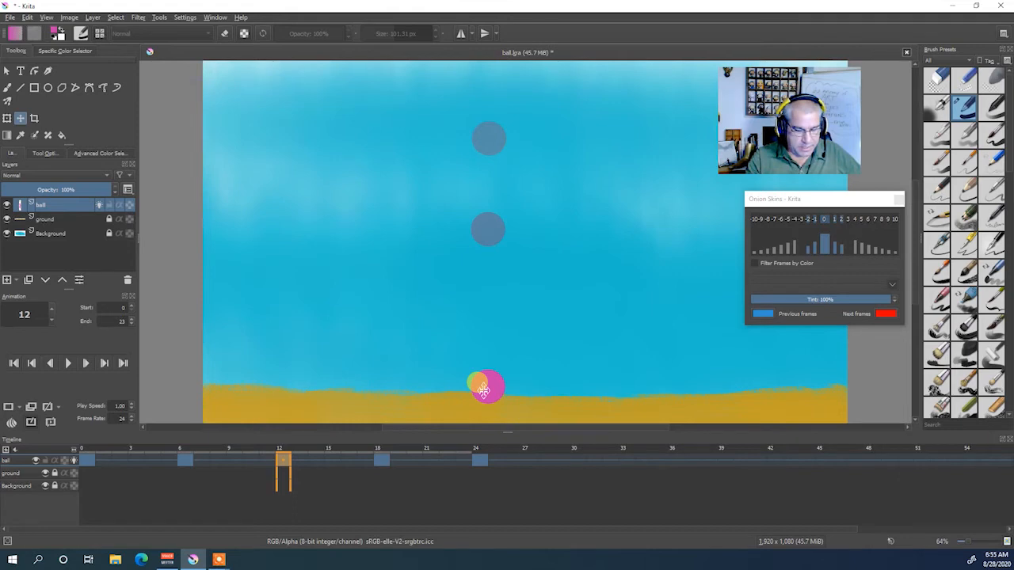
{"action": "mouse_move", "coordinate": [483, 391]}
{"action": "left_mouse_down"}
{"action": "mouse_move", "coordinate": [467, 392]}
{"action": "mouse_move", "coordinate": [489, 374]}
{"action": "mouse_move", "coordinate": [486, 394]}
{"action": "mouse_move", "coordinate": [400, 380]}
{"action": "mouse_move", "coordinate": [123, 463]}
{"action": "left_mouse_up"}
- Create a blank keyframe at frame 2 on the ball layer and paste a copy of the frame 0 ball into it
{"action": "left_click", "coordinate": [123, 462]}
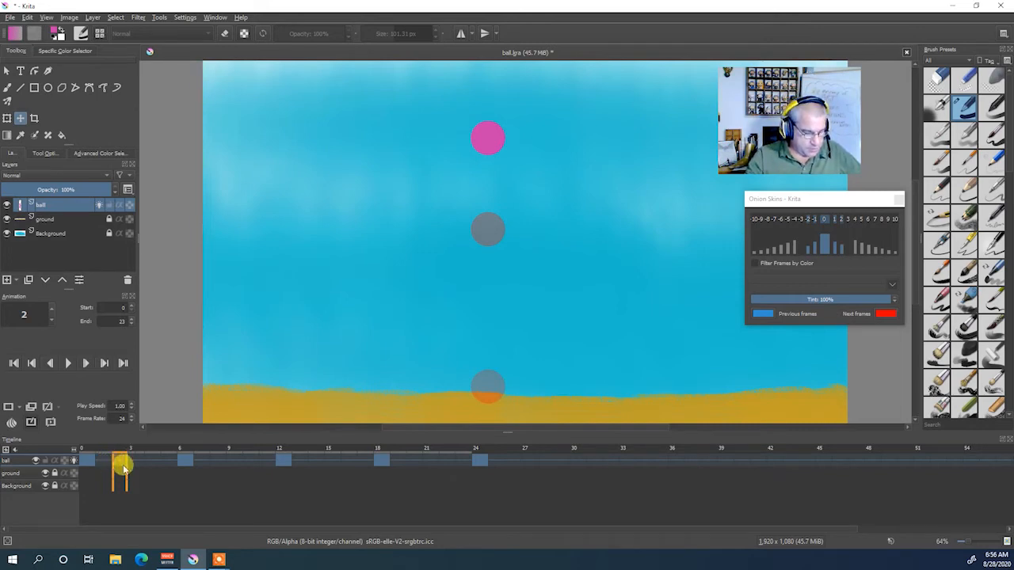
{"action": "left_click", "coordinate": [8, 408]}
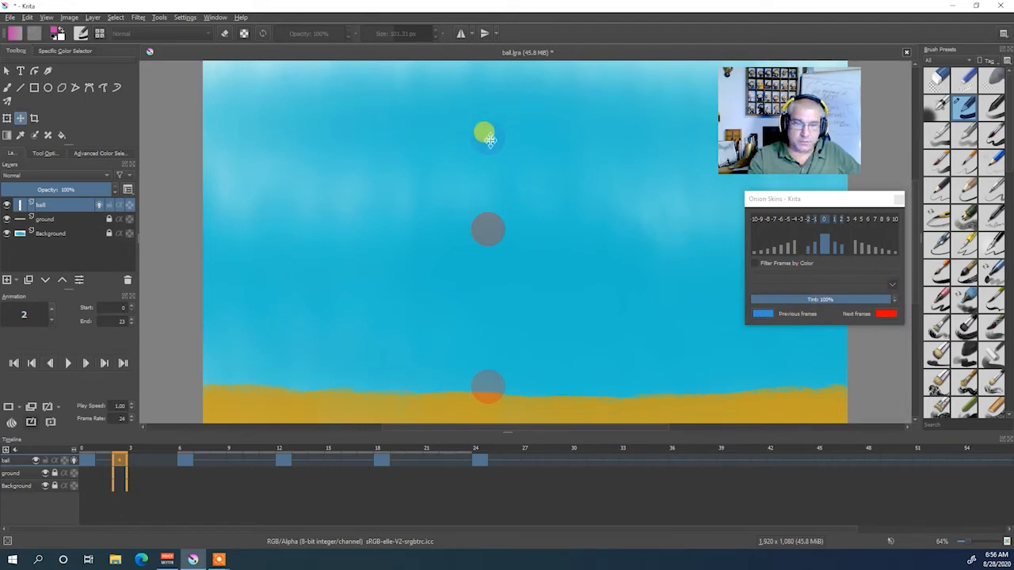
{"action": "left_click", "coordinate": [84, 461]}
{"action": "right_click", "coordinate": [84, 461]}
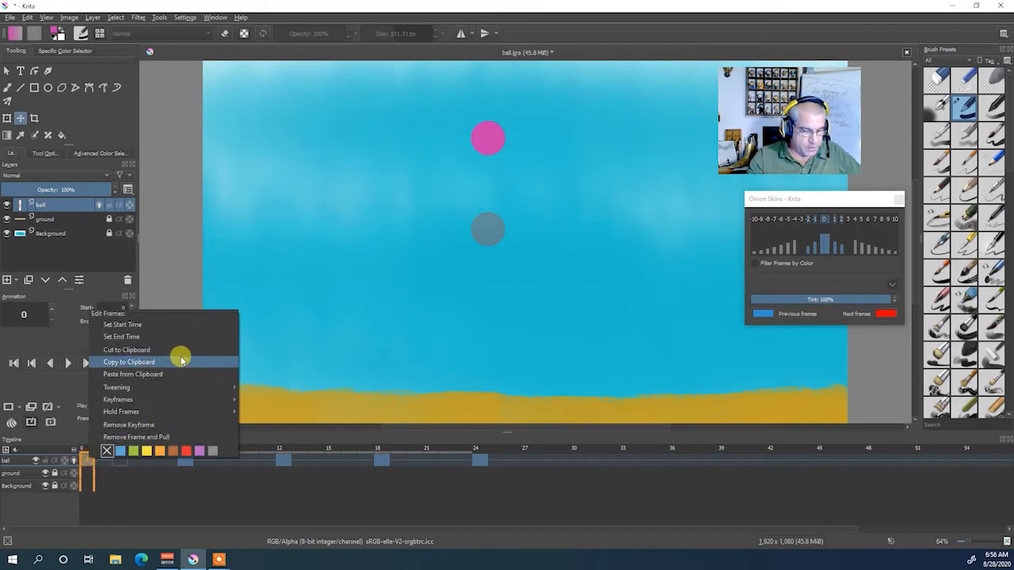
{"action": "left_click", "coordinate": [129, 362]}
{"action": "left_click", "coordinate": [117, 462]}
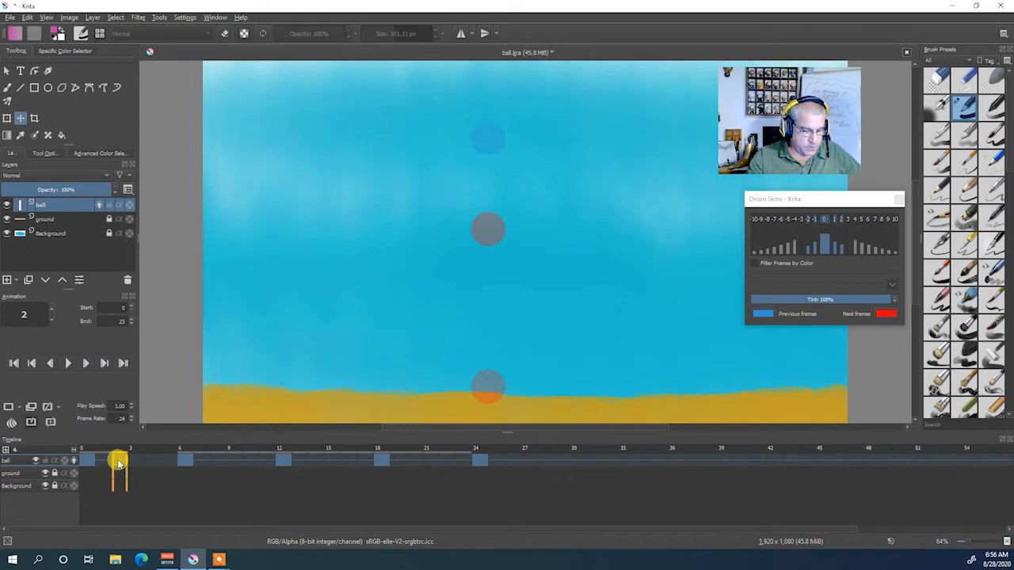
{"action": "right_click", "coordinate": [118, 462]}
{"action": "left_click", "coordinate": [211, 378]}
- Move the ball on frame 2 slightly straight down from its frame 0 ghost
{"action": "left_click_drag", "start_coordinate": [240, 383], "coordinate": [495, 143]}
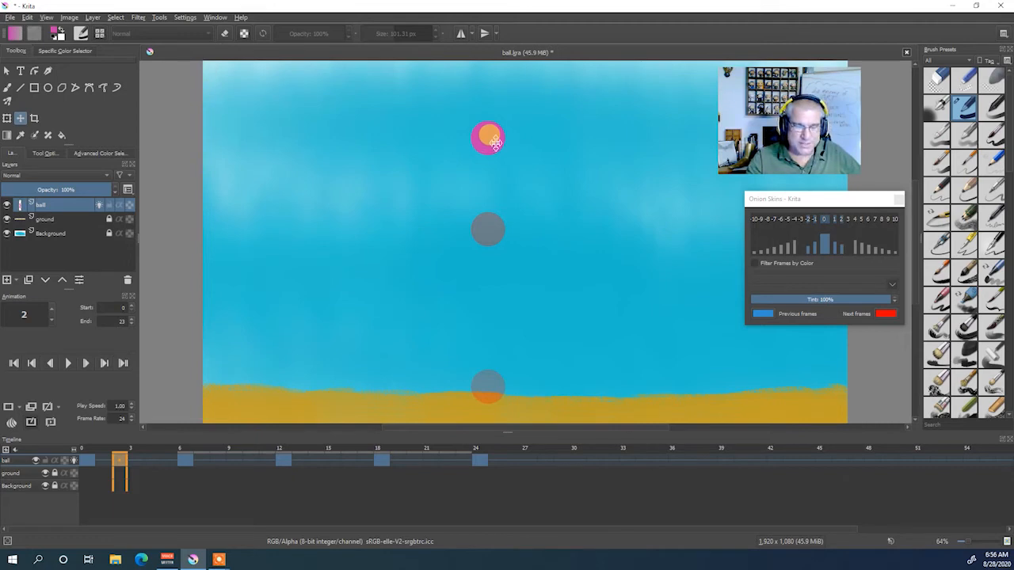
{"action": "left_click_drag", "start_coordinate": [495, 141], "coordinate": [498, 134]}
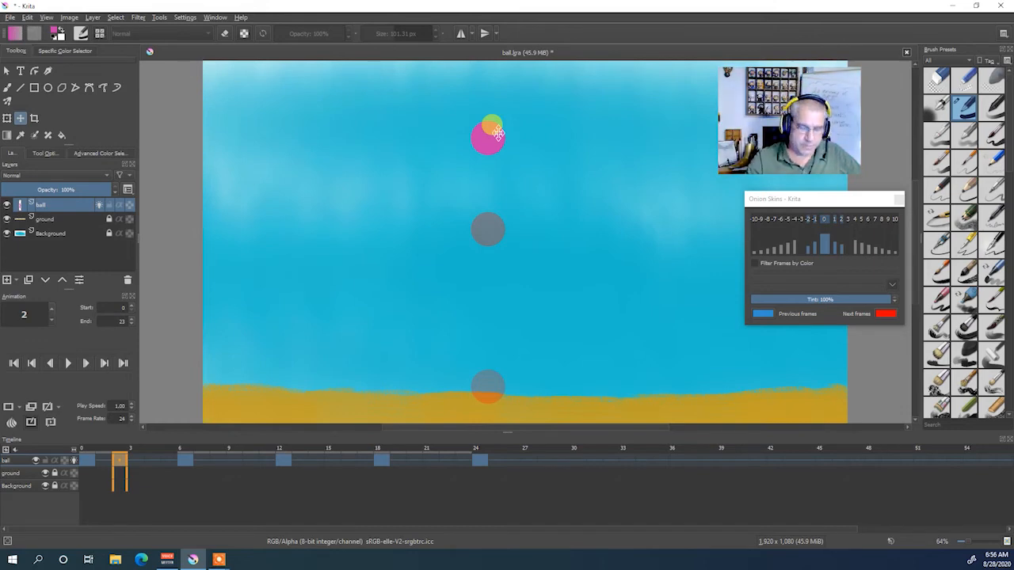
{"action": "left_click_drag", "start_coordinate": [497, 135], "coordinate": [489, 141]}
{"action": "key", "text": "ctrl+z"}
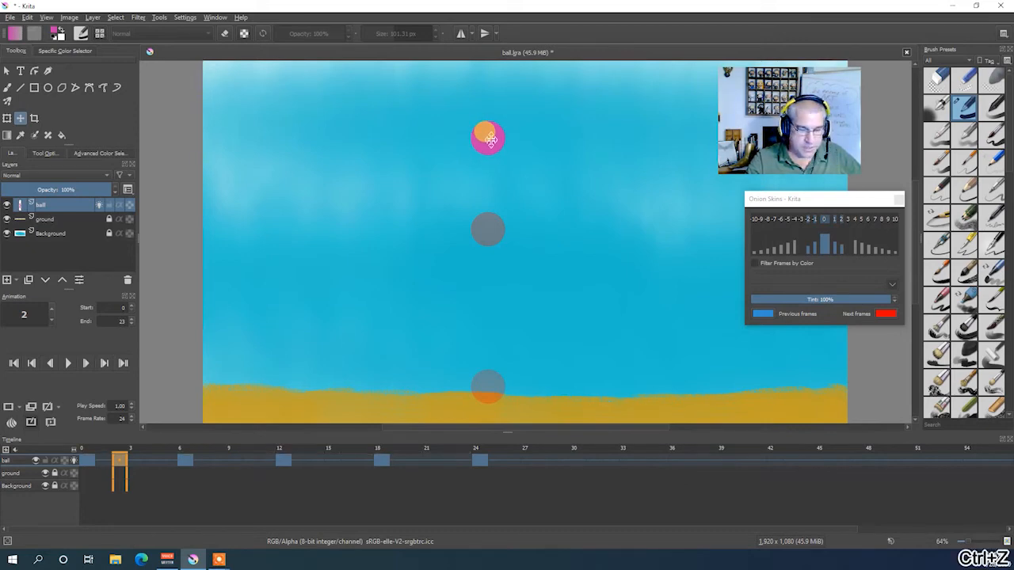
{"action": "mouse_move", "coordinate": [492, 140]}
{"action": "left_mouse_down"}
{"action": "mouse_move", "coordinate": [477, 124]}
{"action": "mouse_move", "coordinate": [494, 127]}
{"action": "left_mouse_up"}
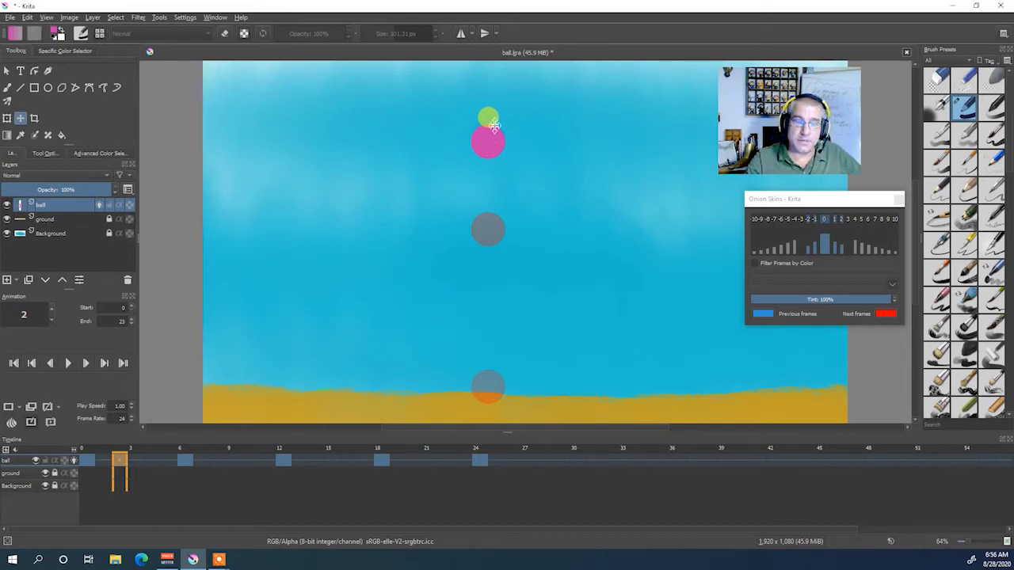
{"action": "left_click", "coordinate": [144, 493]}
- Create a blank keyframe at frame 22 on the ball layer and paste a copy of the frame 2 ball into it
{"action": "left_click", "coordinate": [449, 465]}
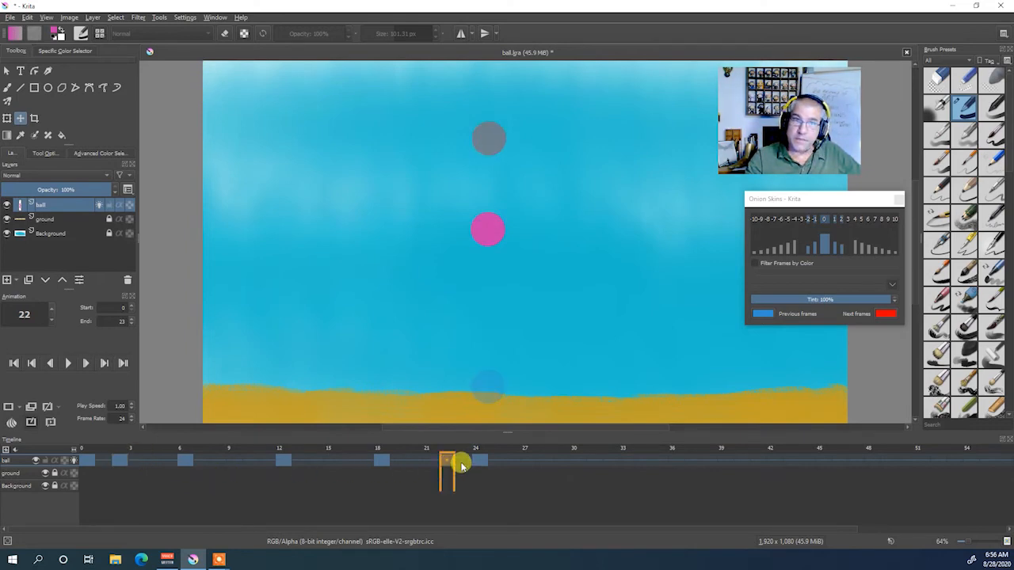
{"action": "right_click", "coordinate": [448, 465]}
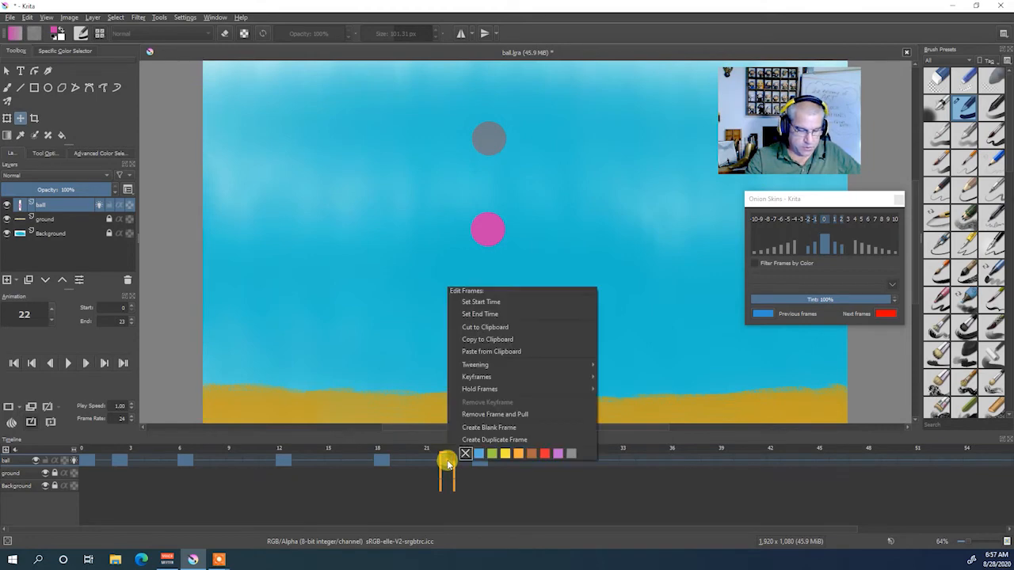
{"action": "left_click", "coordinate": [491, 485]}
{"action": "left_click", "coordinate": [452, 465]}
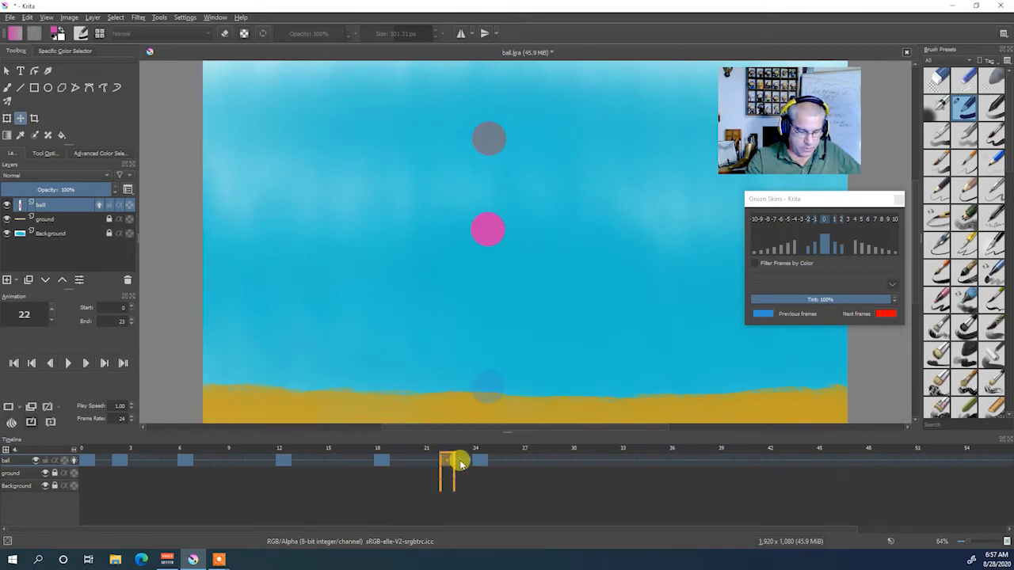
{"action": "left_click", "coordinate": [9, 408]}
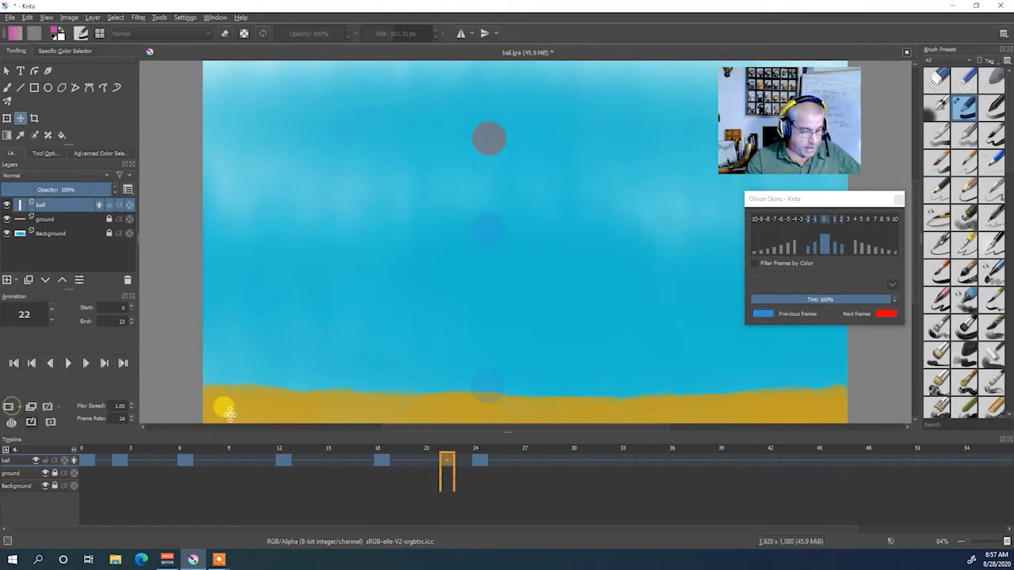
{"action": "left_click", "coordinate": [121, 465]}
{"action": "right_click", "coordinate": [121, 465]}
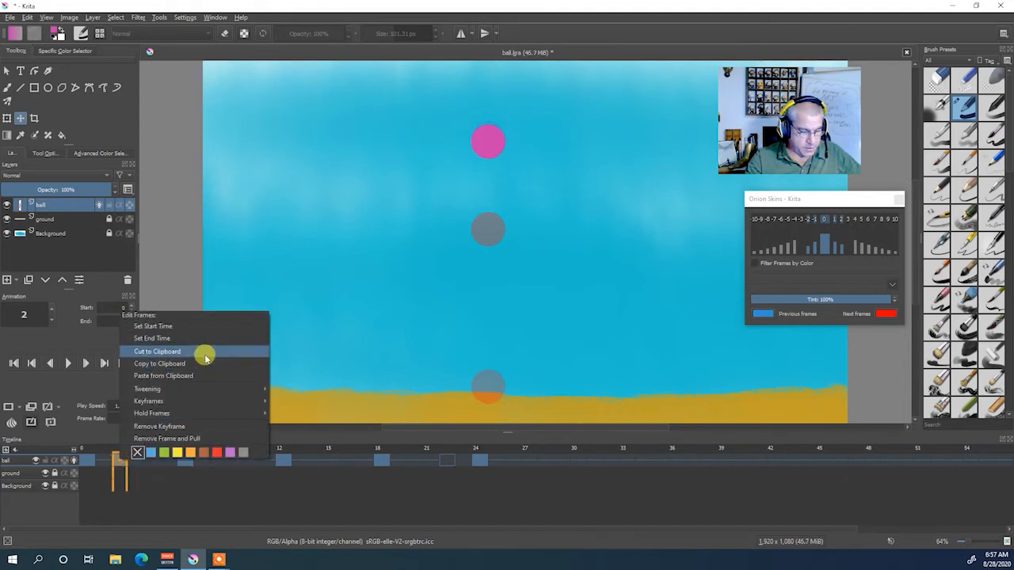
{"action": "left_click", "coordinate": [204, 364]}
{"action": "left_click", "coordinate": [445, 464]}
{"action": "right_click", "coordinate": [447, 466]}
{"action": "left_click", "coordinate": [531, 376]}
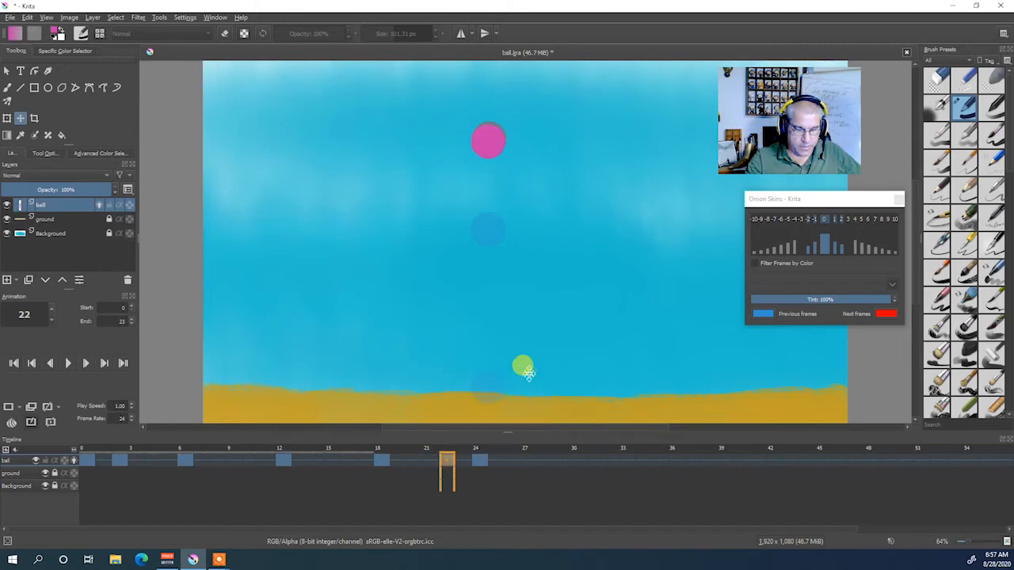
- Try nudging the ball on frame 24 slightly down and undo the nudge
{"action": "left_click_drag", "start_coordinate": [528, 374], "coordinate": [493, 150]}
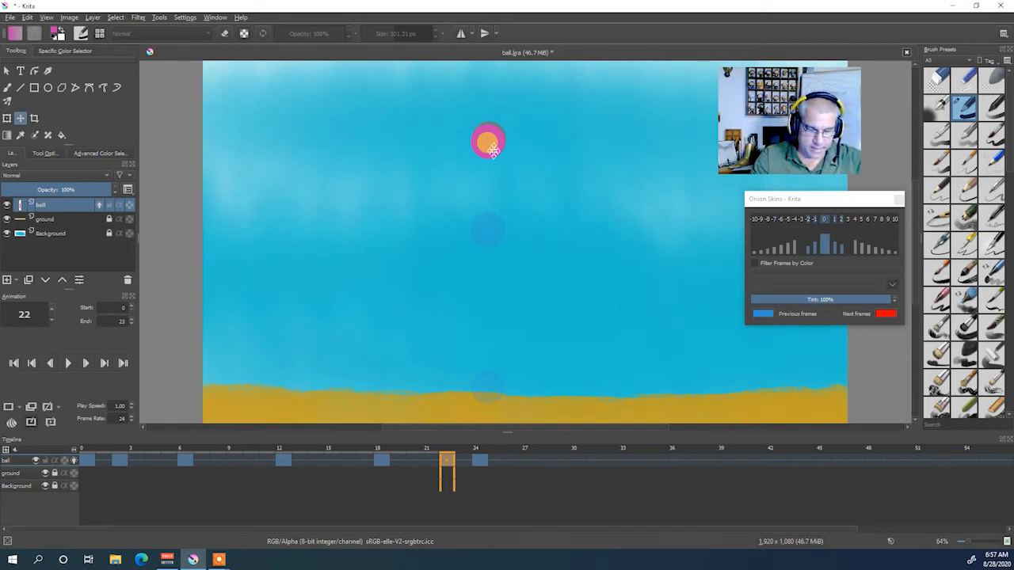
{"action": "key", "text": "Right"}
{"action": "key", "text": "Right"}
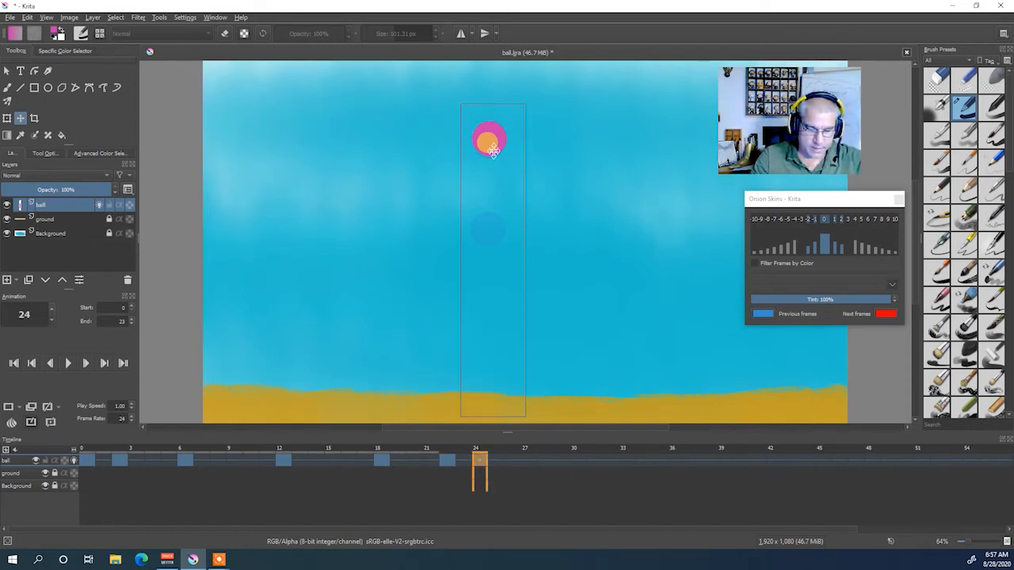
{"action": "key", "text": "Down"}
{"action": "key", "text": "Down"}
{"action": "key", "text": "Down"}
{"action": "key", "text": "Down"}
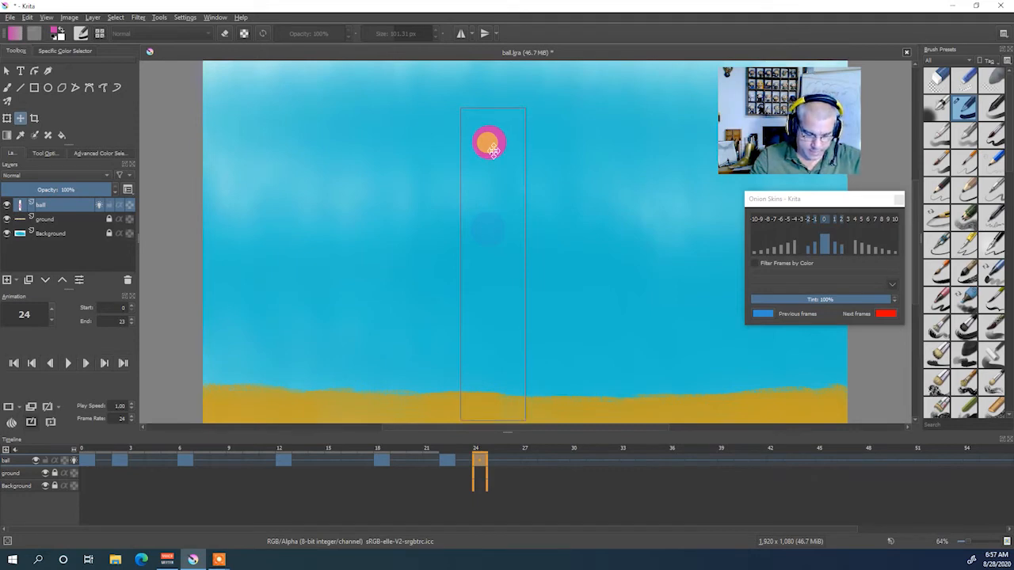
{"action": "key", "text": "ctrl+z"}
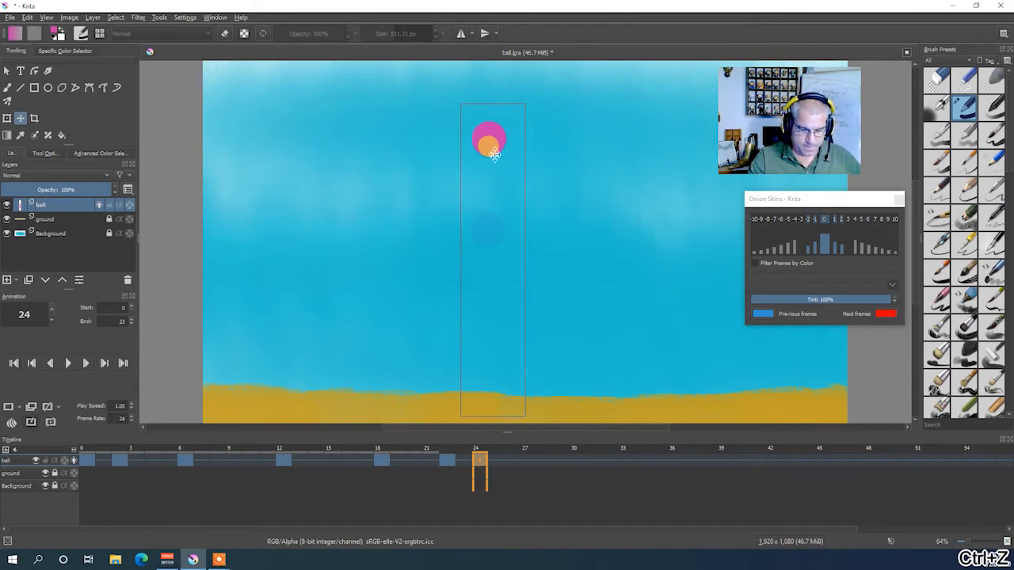
- Return to frame 22 and move its ball slightly down from the frame 24 ghost
{"action": "key", "text": "Left"}
{"action": "left_click", "coordinate": [494, 156]}
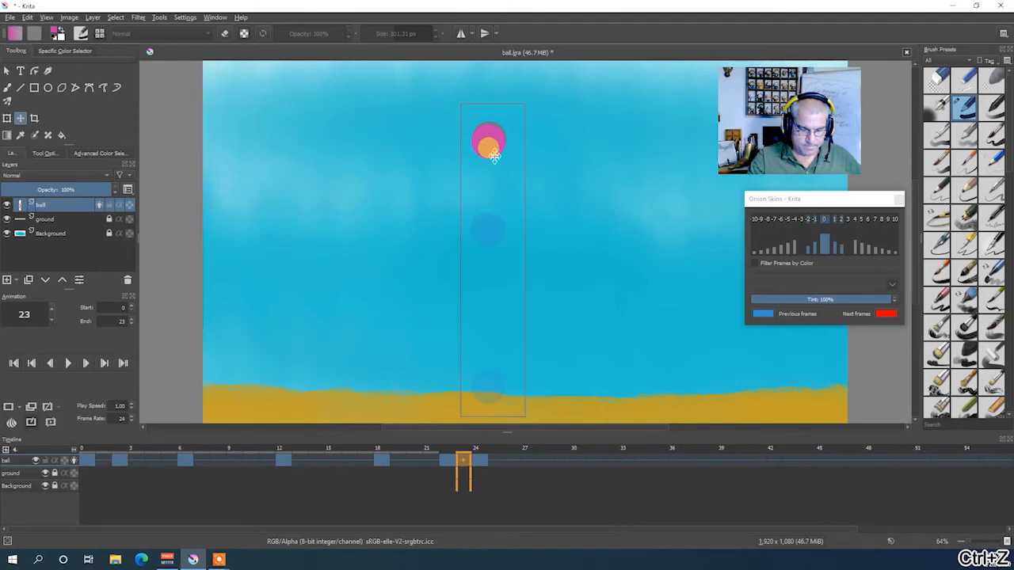
{"action": "left_click", "coordinate": [426, 450]}
{"action": "left_click", "coordinate": [451, 460]}
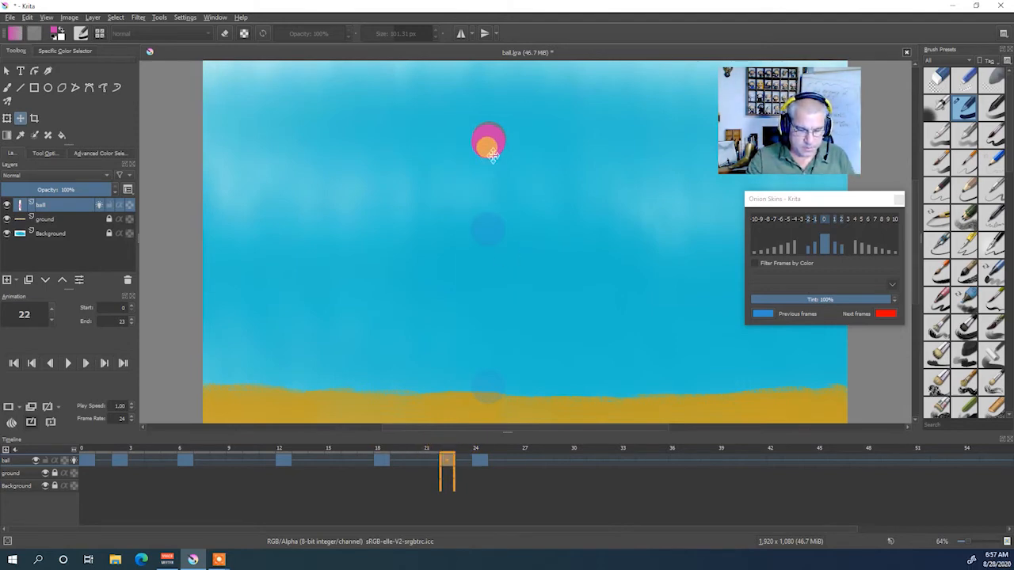
{"action": "left_click_drag", "start_coordinate": [493, 155], "coordinate": [494, 157]}
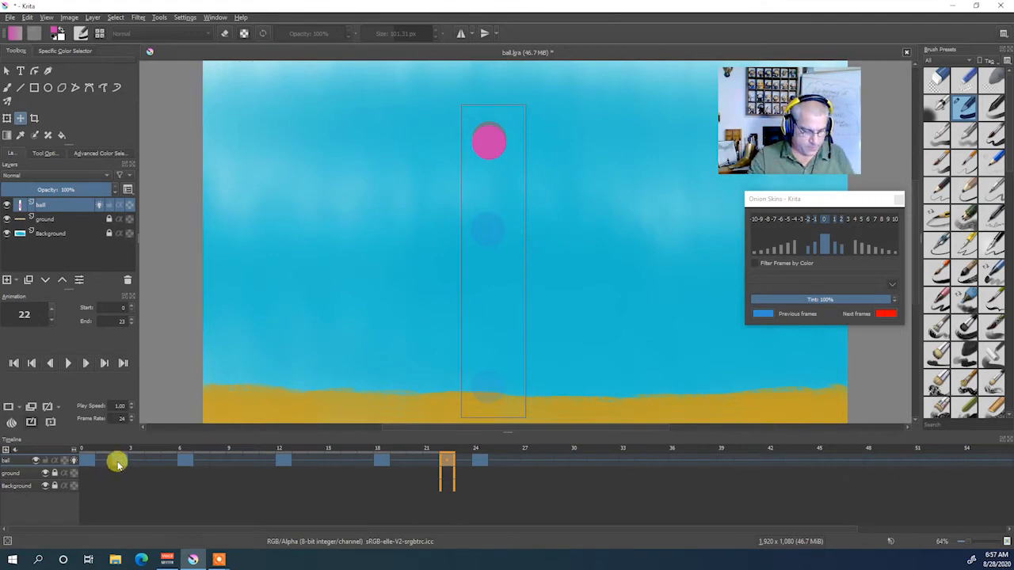
- Compare the ball on frames 0 and 2, and turn off onion skins for the ball layer
{"action": "left_click", "coordinate": [117, 463]}
{"action": "left_click", "coordinate": [84, 461]}
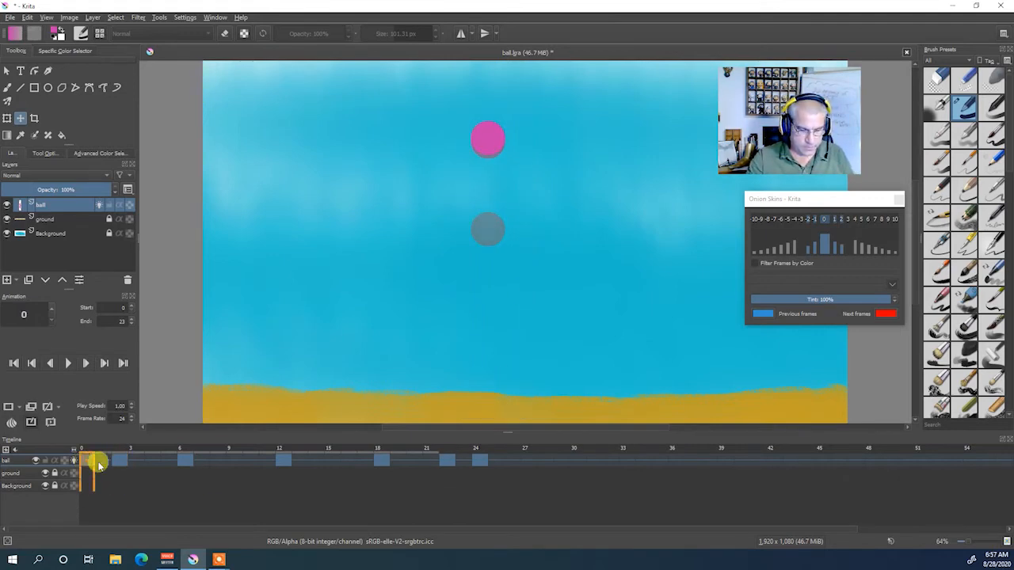
{"action": "left_click", "coordinate": [121, 462]}
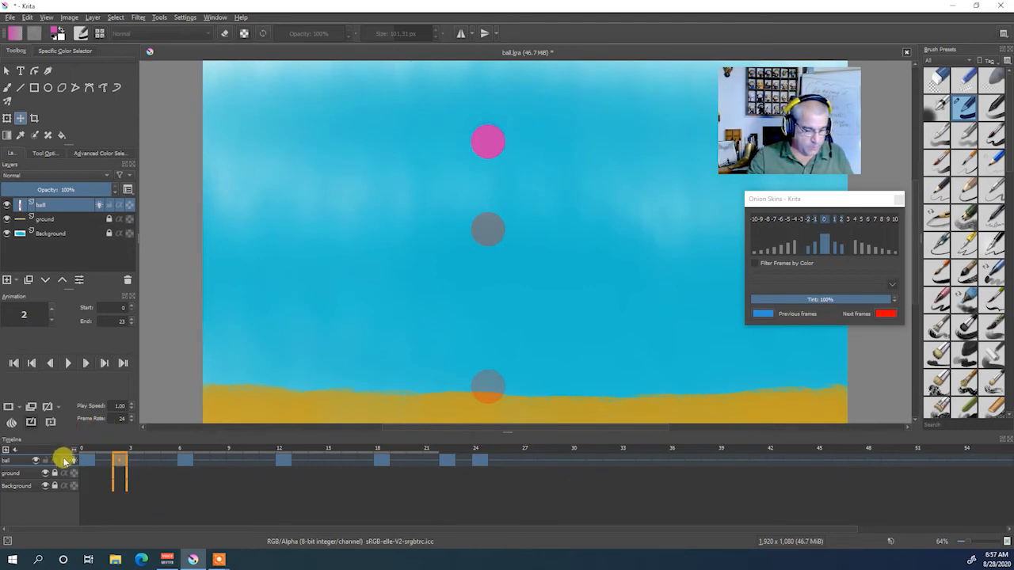
{"action": "left_click", "coordinate": [74, 460]}
- Review the ball's position on each keyframe from frame 0 to 24 and play the animation
{"action": "left_click", "coordinate": [89, 463]}
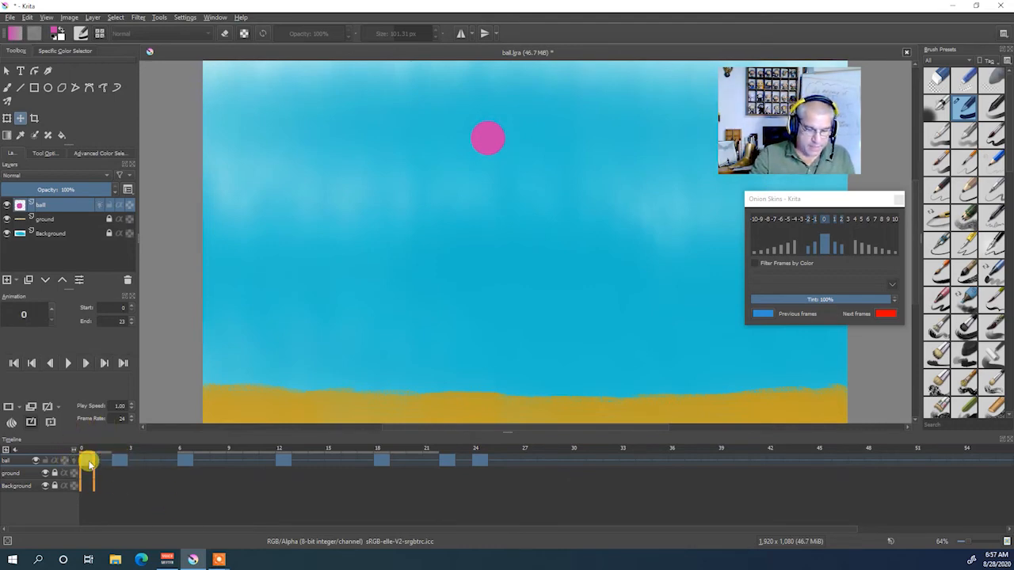
{"action": "left_click", "coordinate": [116, 463]}
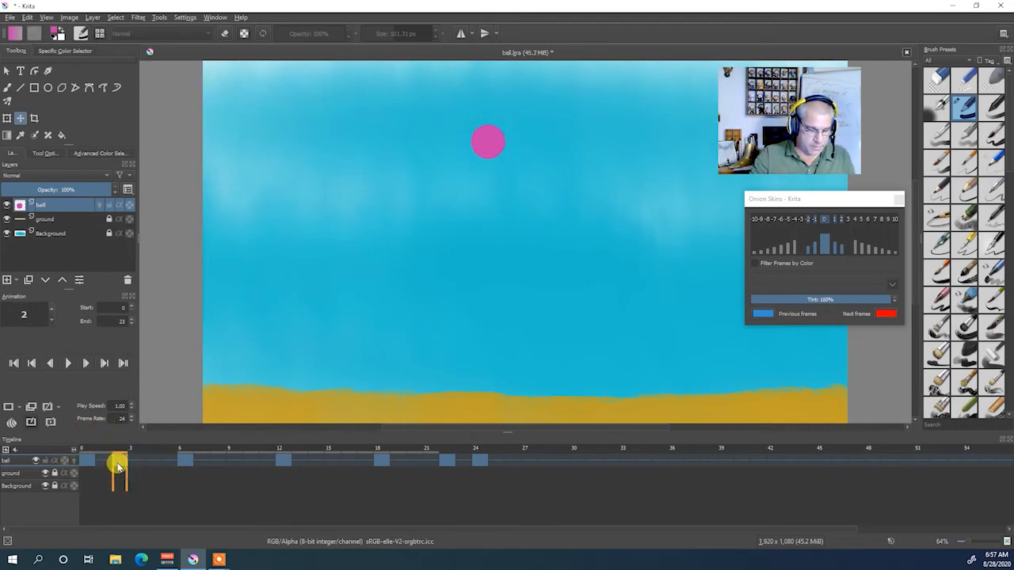
{"action": "left_click", "coordinate": [85, 463]}
{"action": "left_click", "coordinate": [124, 463]}
{"action": "left_click", "coordinate": [84, 462]}
{"action": "left_click_drag", "start_coordinate": [99, 463], "coordinate": [189, 461]}
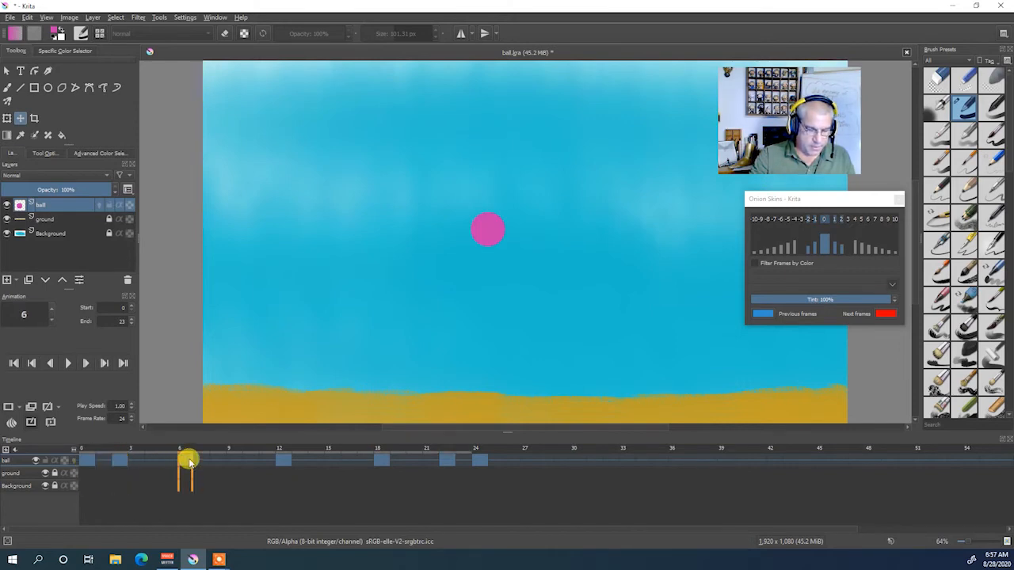
{"action": "left_click", "coordinate": [285, 463]}
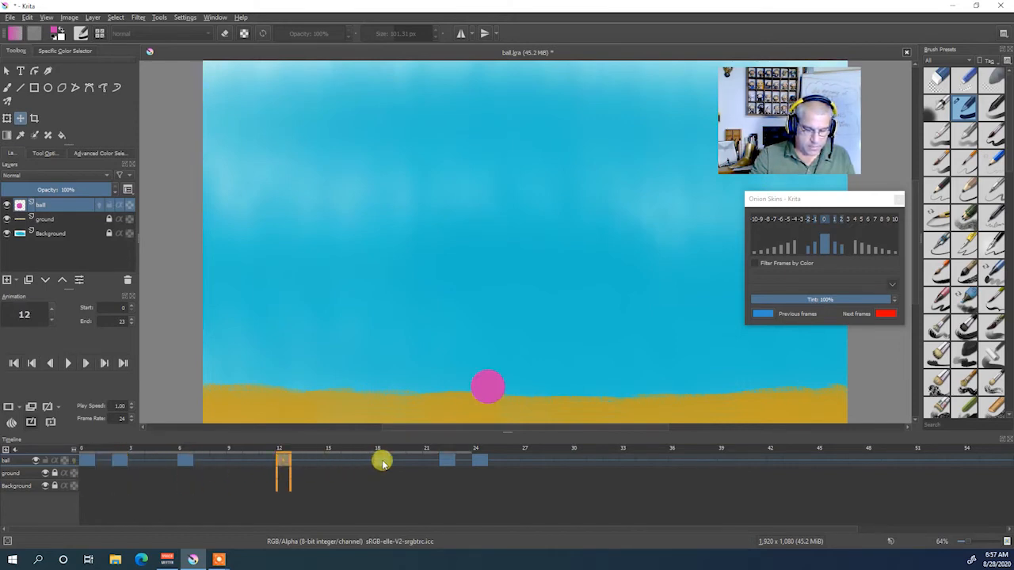
{"action": "left_click", "coordinate": [383, 464]}
{"action": "left_click", "coordinate": [447, 462]}
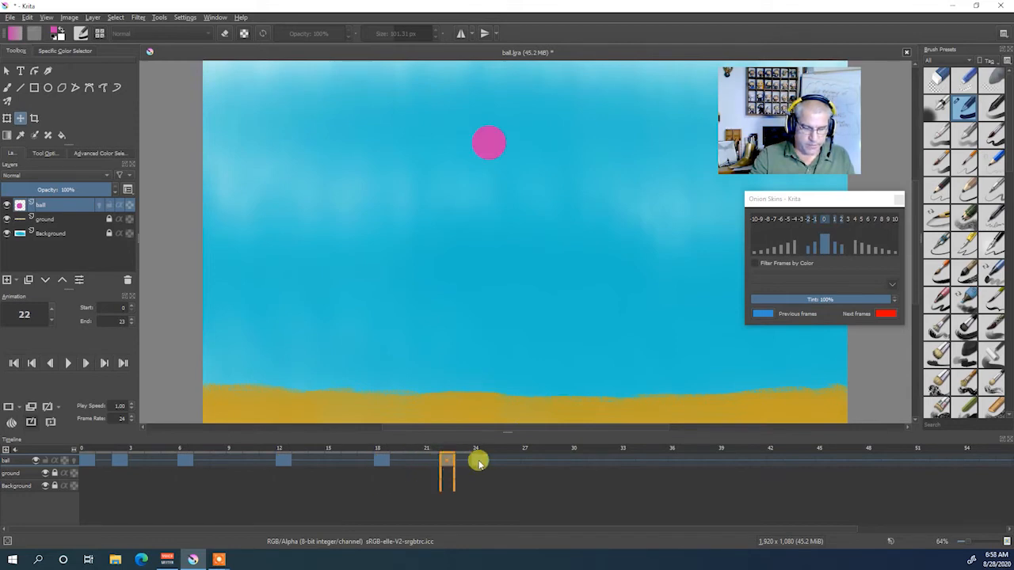
{"action": "left_click", "coordinate": [481, 464]}
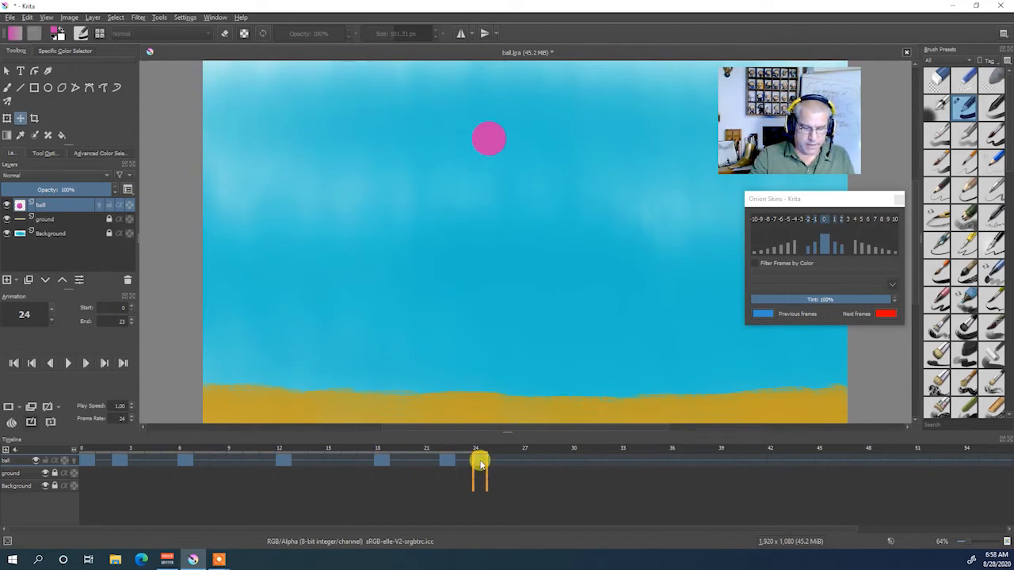
{"action": "left_click", "coordinate": [69, 363]}
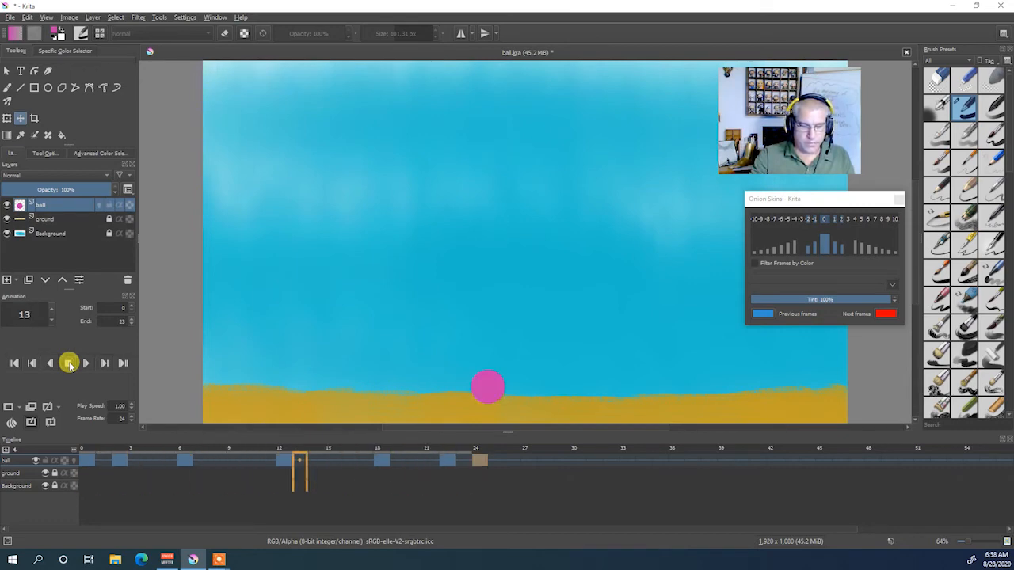
{"action": "left_click", "coordinate": [69, 363]}
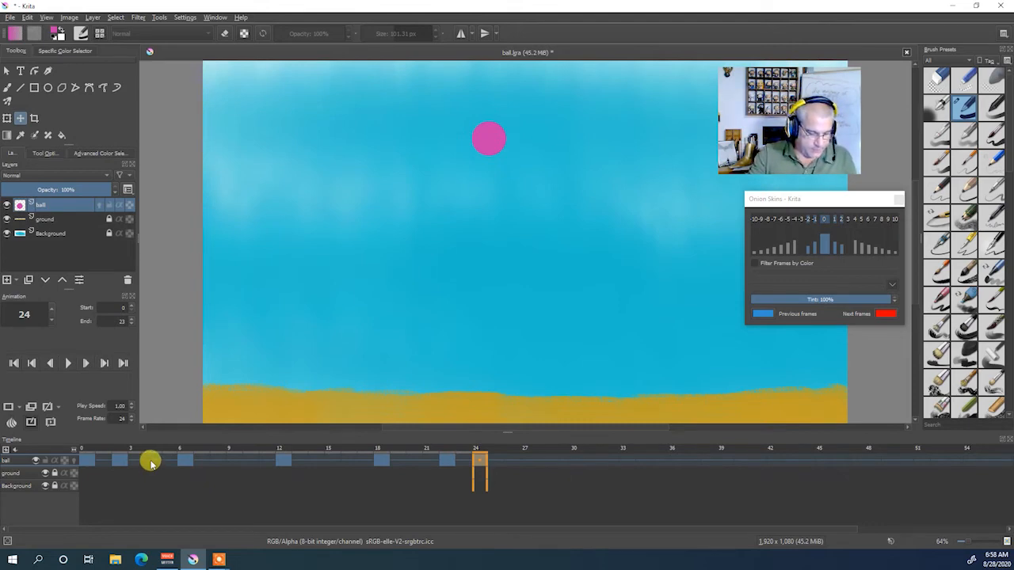
- Turn on onion skins for the ball layer at frame 2 and nudge that frame's ball very slightly sideways
{"action": "left_click", "coordinate": [152, 462]}
{"action": "left_click", "coordinate": [120, 462]}
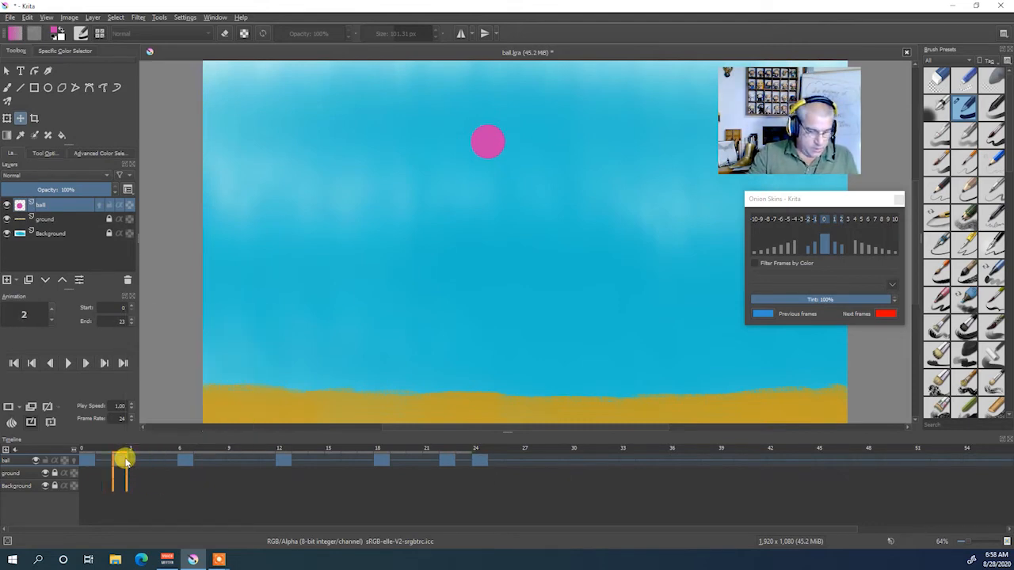
{"action": "left_click_drag", "start_coordinate": [447, 246], "coordinate": [485, 164]}
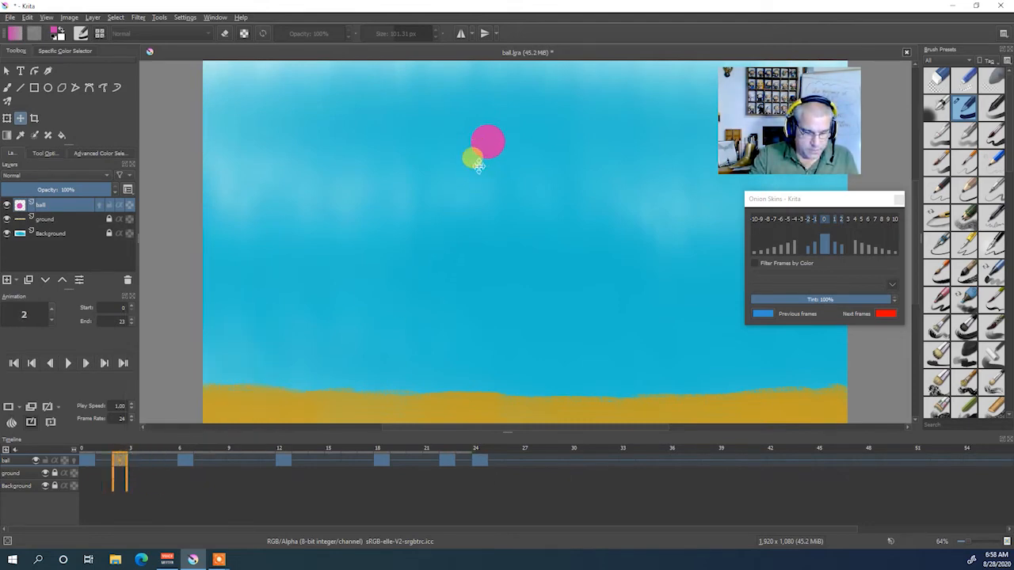
{"action": "left_click", "coordinate": [74, 460]}
{"action": "left_click_drag", "start_coordinate": [439, 239], "coordinate": [486, 155]}
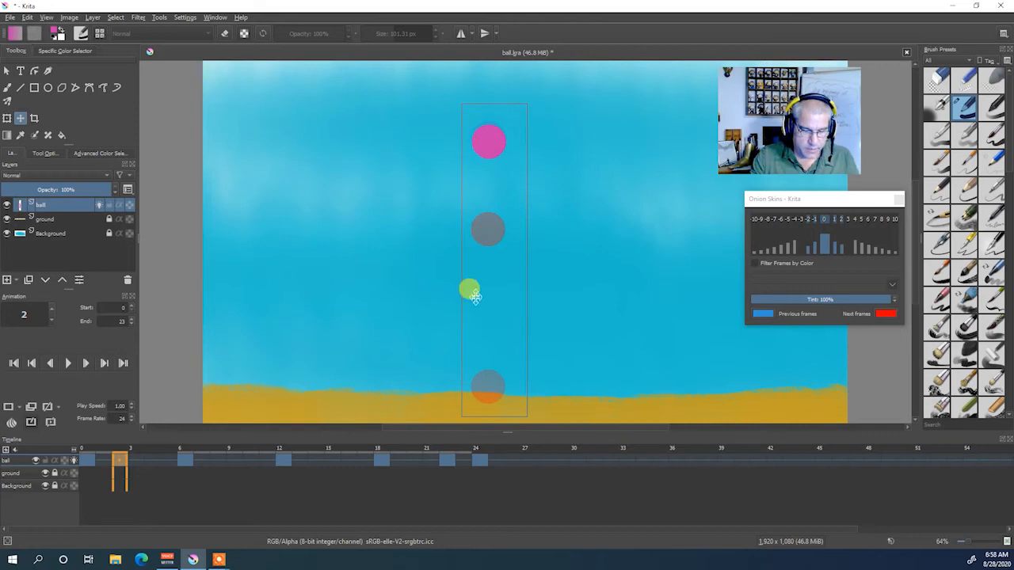
- Create a blank keyframe at frame 4 on the ball layer and paste a copy of the frame 2 ball into it
{"action": "left_click", "coordinate": [150, 463]}
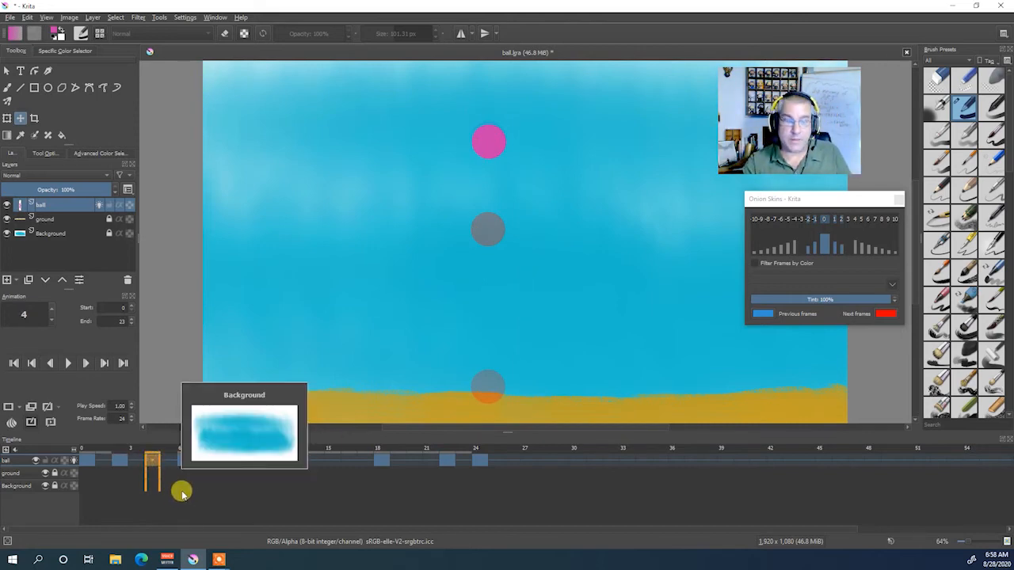
{"action": "left_click", "coordinate": [10, 408]}
{"action": "left_click", "coordinate": [119, 462]}
{"action": "right_click", "coordinate": [118, 460]}
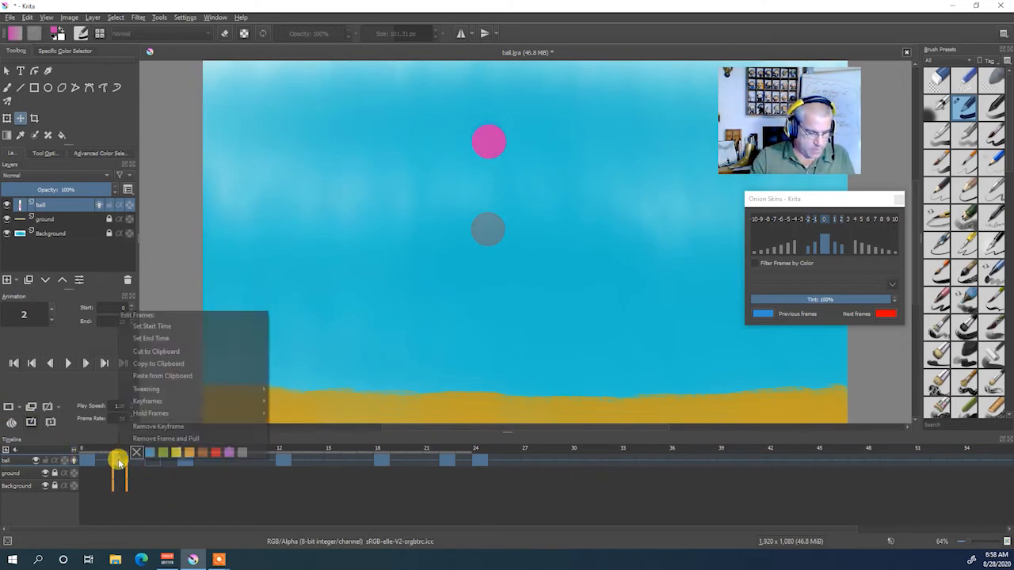
{"action": "left_click", "coordinate": [215, 365]}
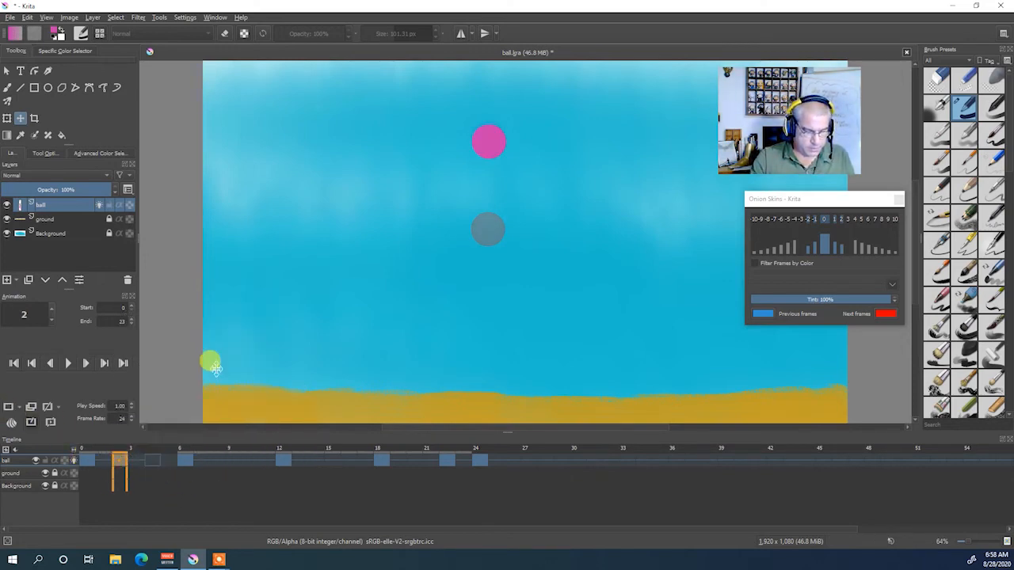
{"action": "left_click", "coordinate": [153, 462]}
{"action": "right_click", "coordinate": [153, 462]}
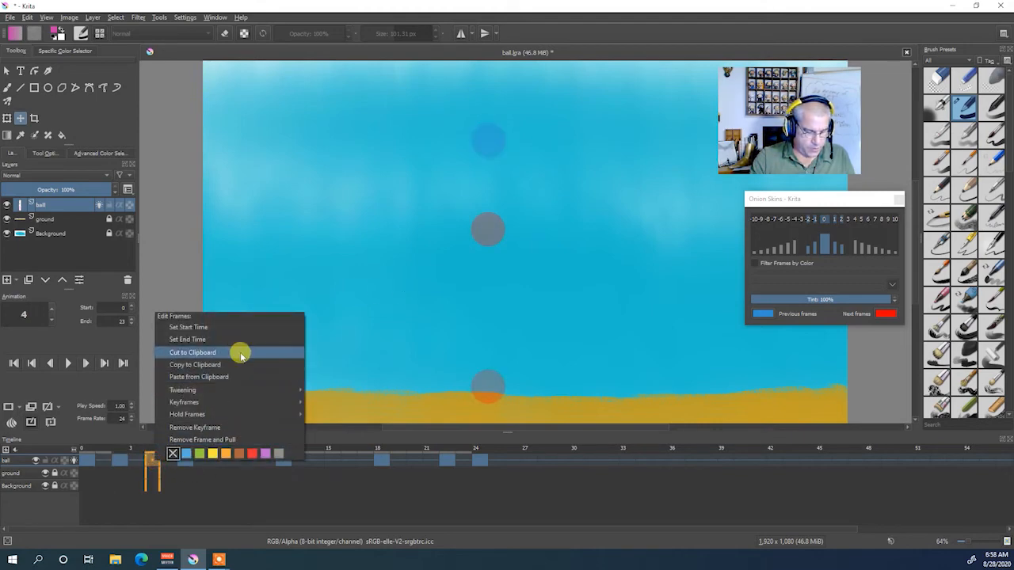
{"action": "left_click", "coordinate": [238, 377]}
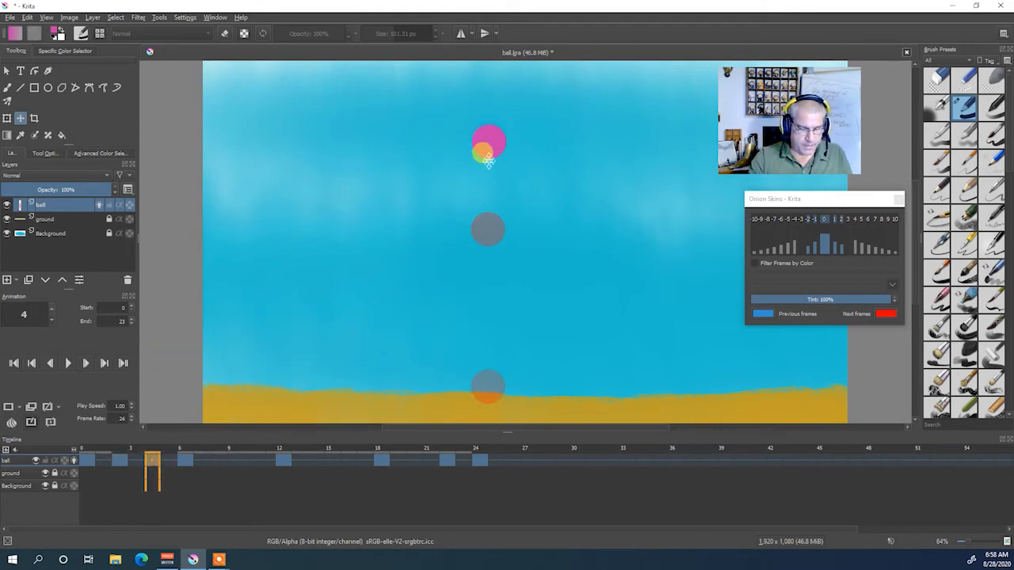
- Move the frame 4 ball down so it partly overlaps the frame 2 ghost, and compare it with the preceding frame
{"action": "mouse_move", "coordinate": [490, 153]}
{"action": "left_mouse_down"}
{"action": "mouse_move", "coordinate": [491, 277]}
{"action": "mouse_move", "coordinate": [529, 176]}
{"action": "mouse_move", "coordinate": [500, 152]}
{"action": "mouse_move", "coordinate": [493, 160]}
{"action": "left_mouse_up"}
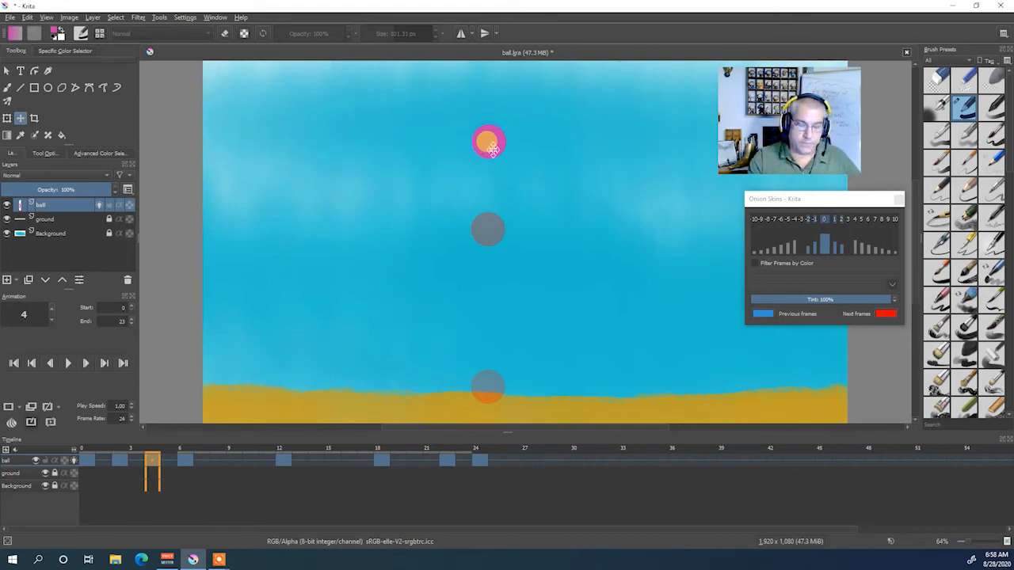
{"action": "left_click_drag", "start_coordinate": [493, 150], "coordinate": [493, 153]}
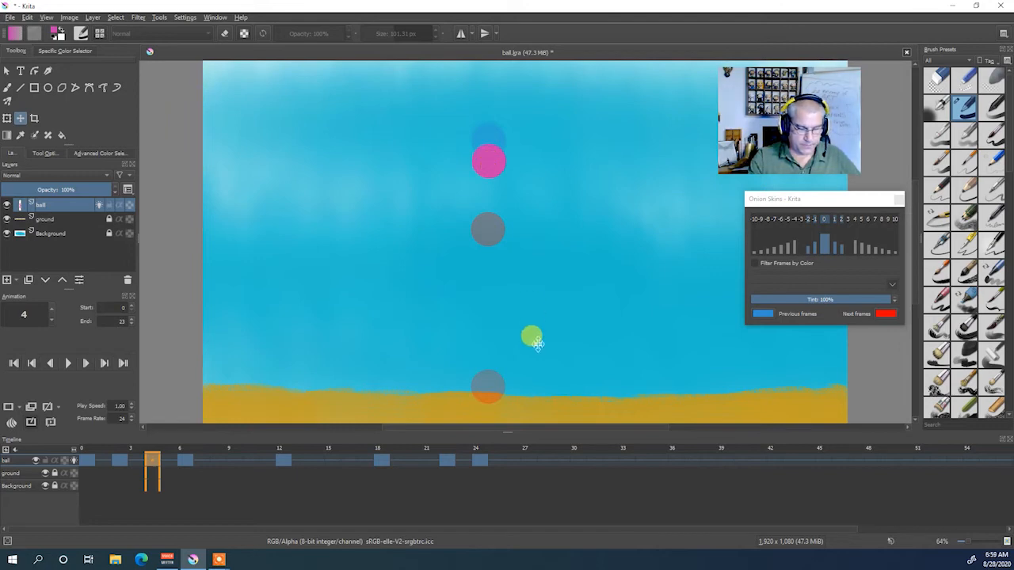
{"action": "left_click", "coordinate": [133, 463]}
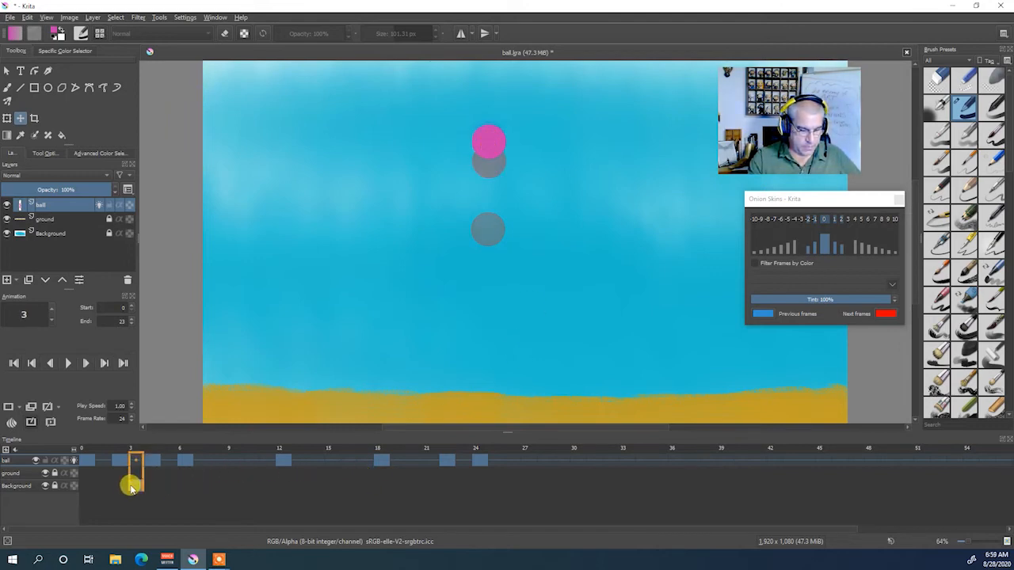
{"action": "left_click", "coordinate": [153, 464]}
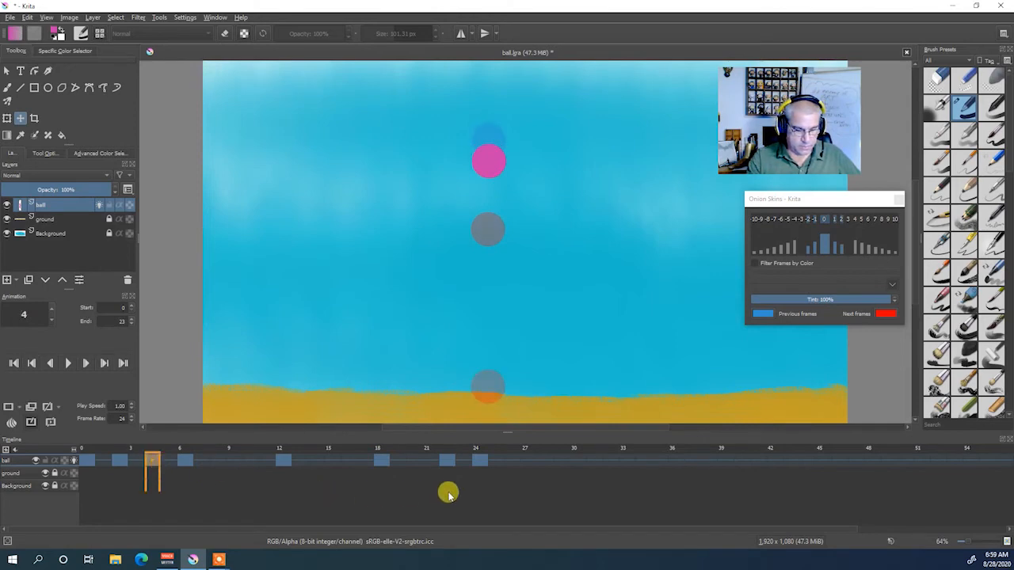
- Create a blank keyframe at frame 20 on the ball layer and paste a copy of the frame 4 ball into it
{"action": "left_click", "coordinate": [416, 463]}
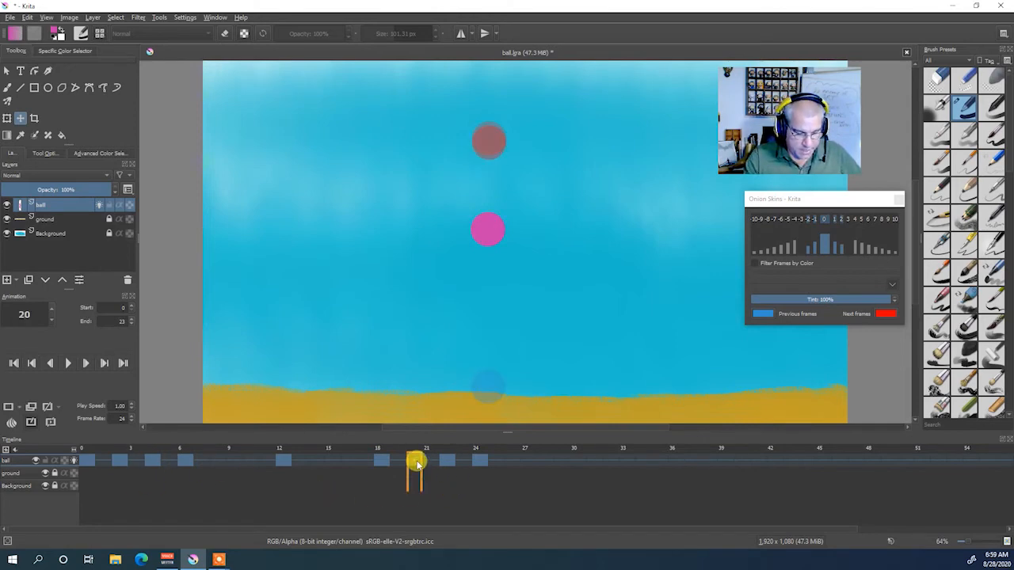
{"action": "left_click", "coordinate": [10, 408]}
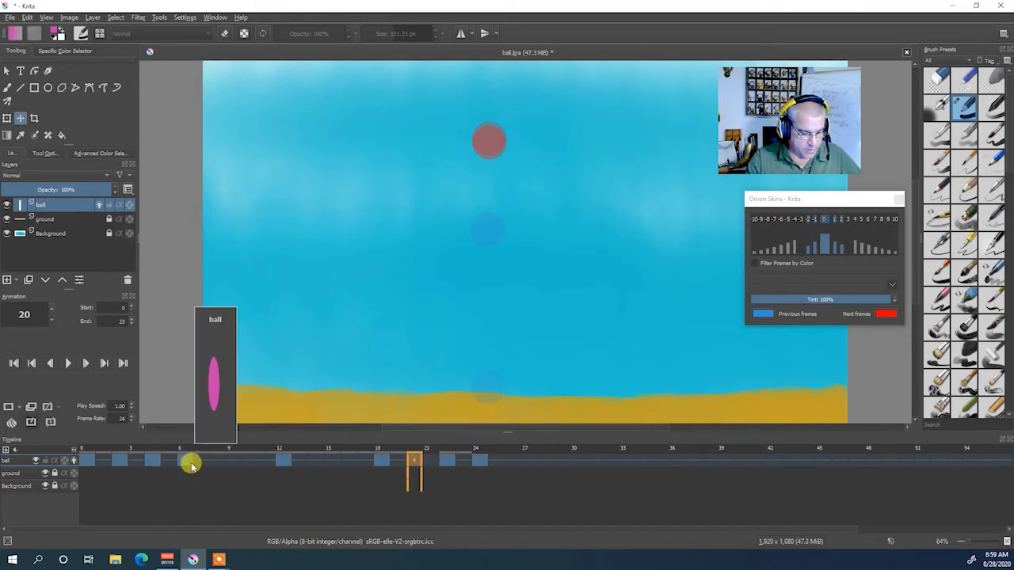
{"action": "left_click", "coordinate": [183, 462]}
{"action": "left_click", "coordinate": [156, 466]}
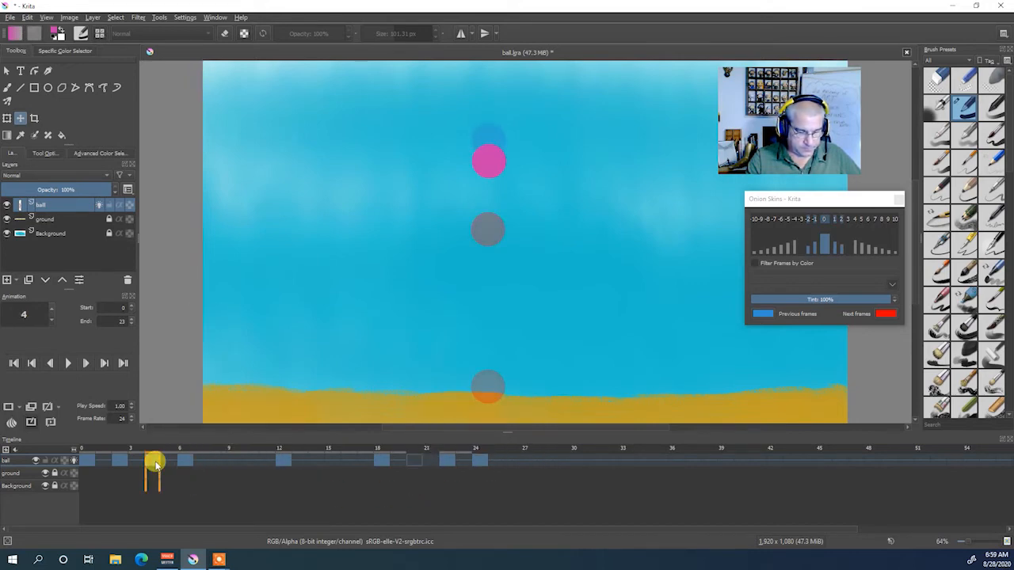
{"action": "right_click", "coordinate": [155, 465]}
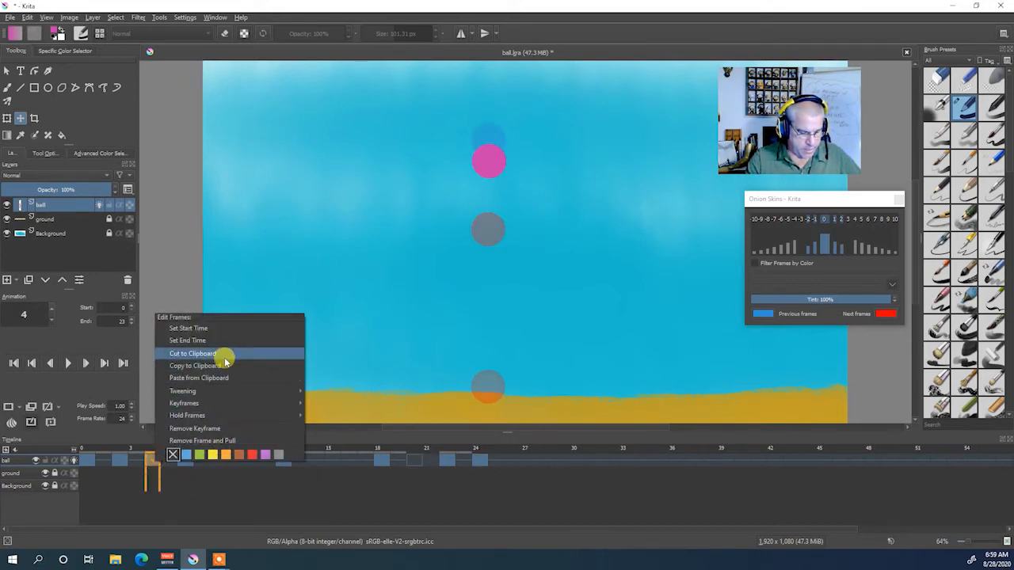
{"action": "left_click", "coordinate": [218, 366]}
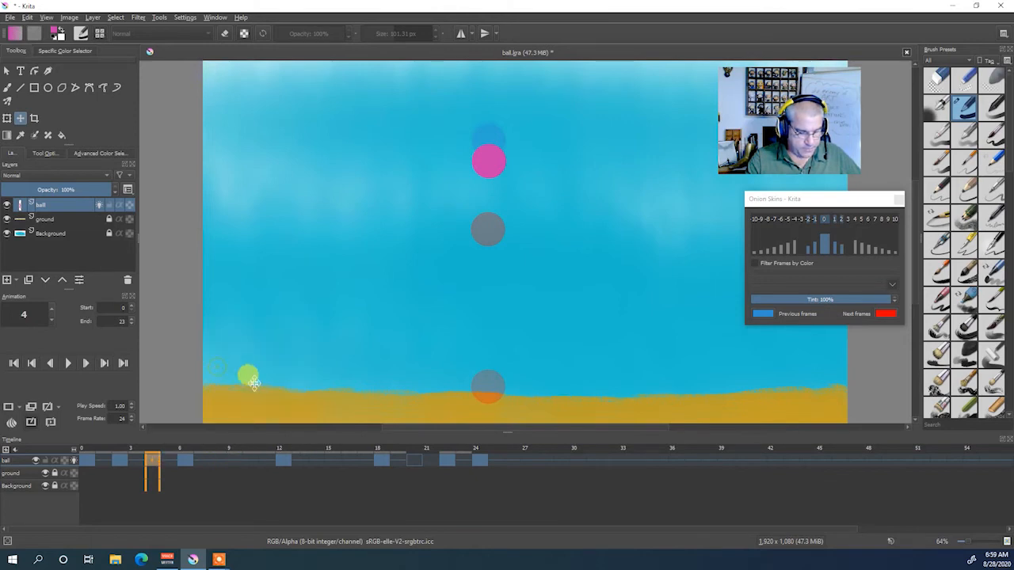
{"action": "left_click", "coordinate": [418, 463]}
{"action": "right_click", "coordinate": [417, 463]}
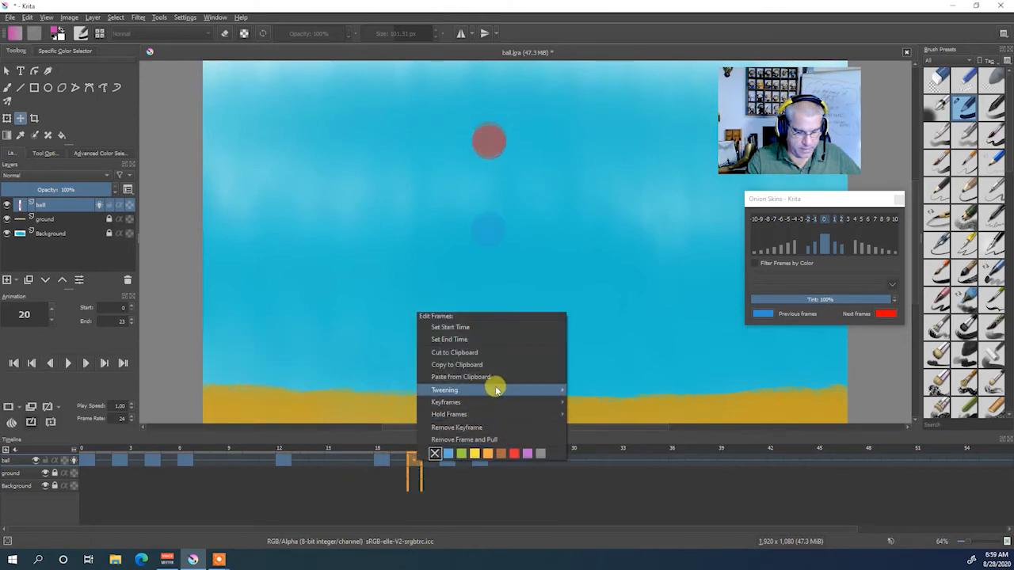
{"action": "left_click", "coordinate": [485, 374]}
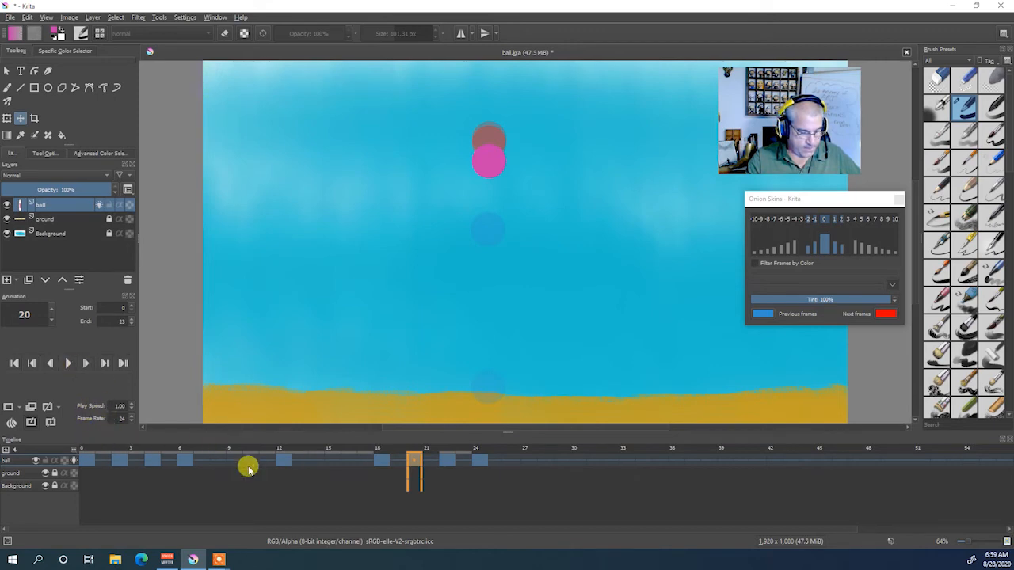
- Turn off onion skins for the ball layer and play the animation to check the bounce
{"action": "left_click", "coordinate": [74, 460]}
{"action": "left_click", "coordinate": [68, 362]}
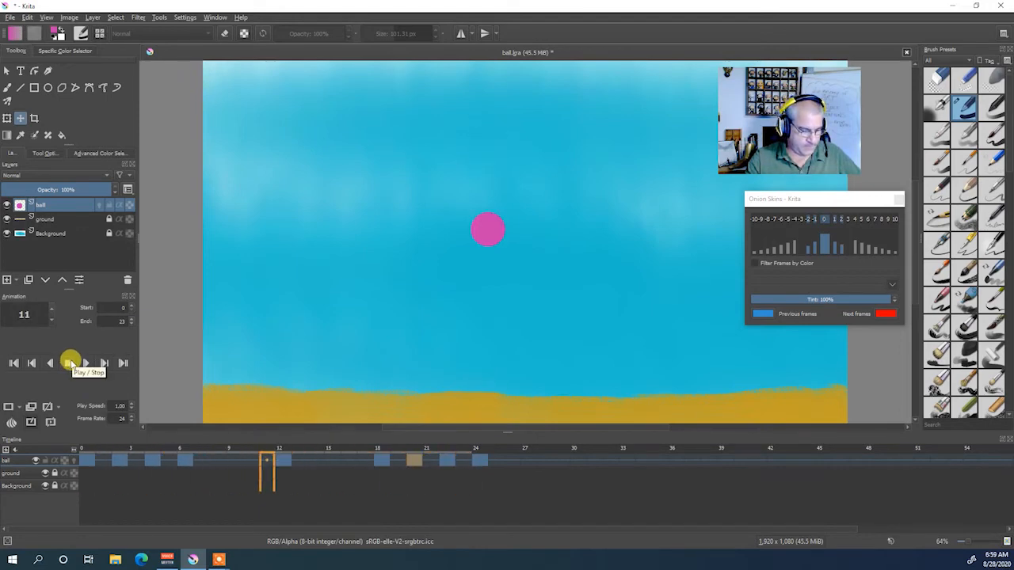
{"action": "left_click", "coordinate": [70, 362]}
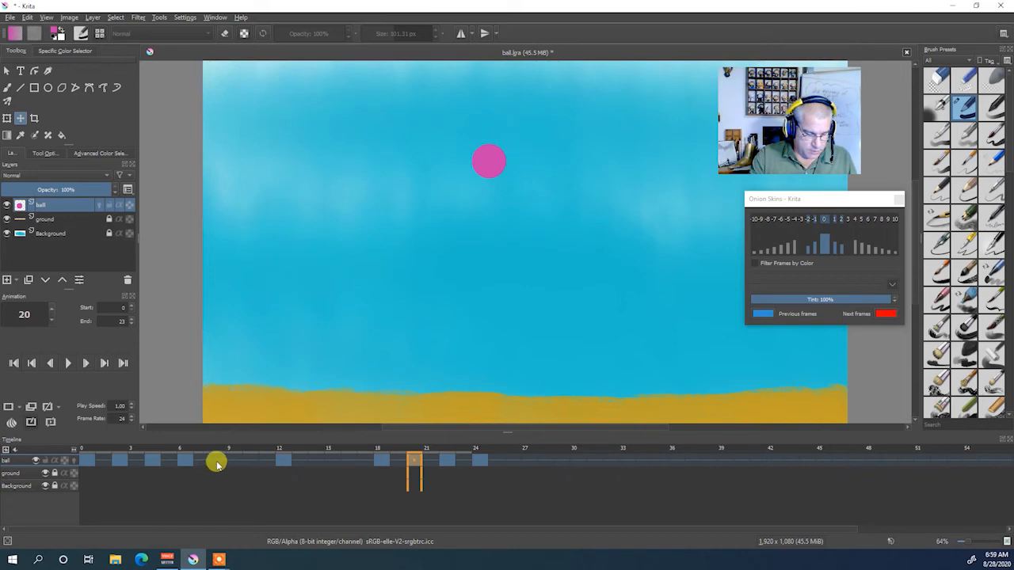
- Turn onion skins back on for the ball layer and create a blank keyframe at frame 8
{"action": "left_click", "coordinate": [255, 464]}
{"action": "left_click", "coordinate": [215, 461]}
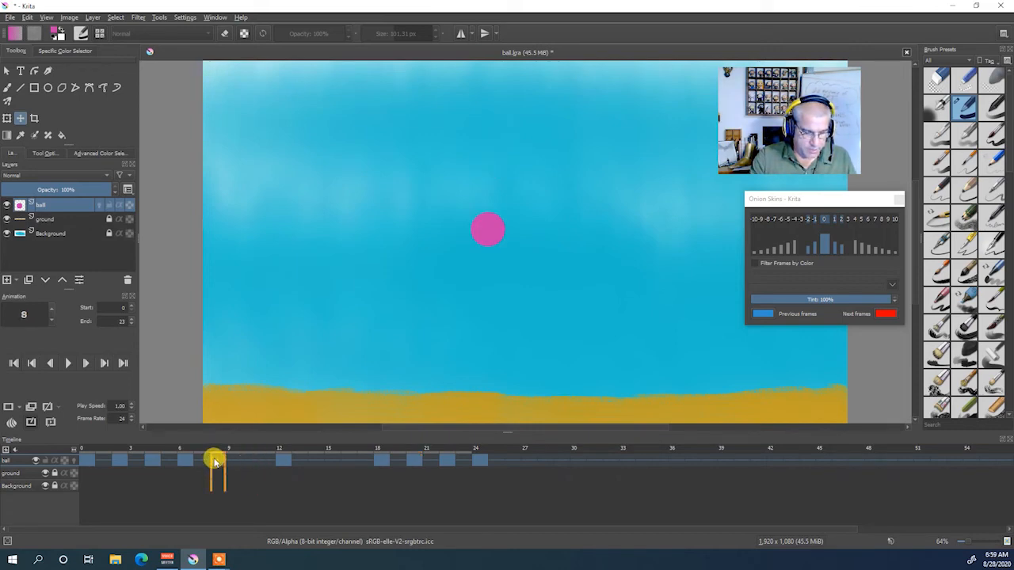
{"action": "left_click", "coordinate": [245, 462]}
{"action": "left_click", "coordinate": [227, 462]}
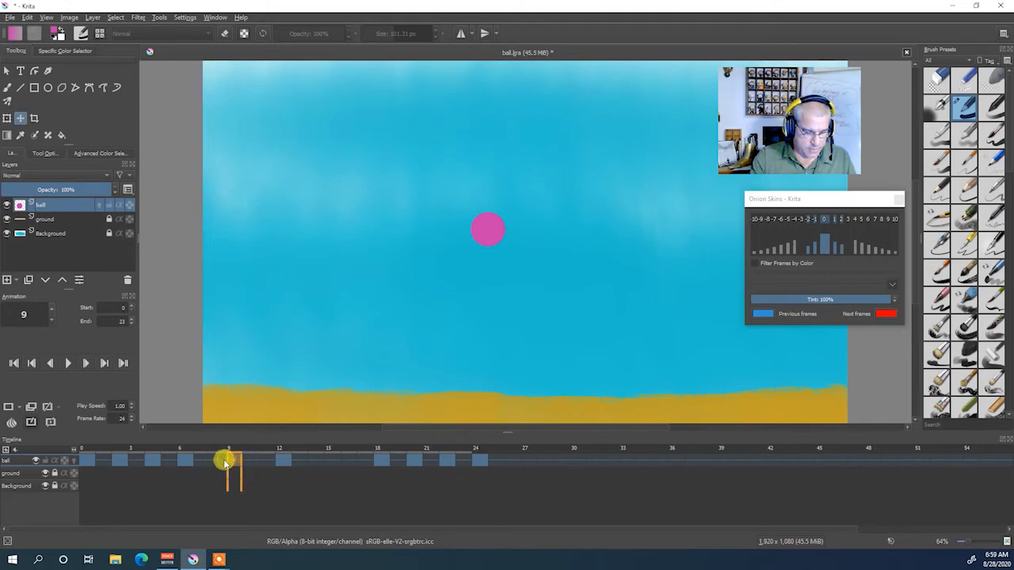
{"action": "left_click", "coordinate": [220, 462]}
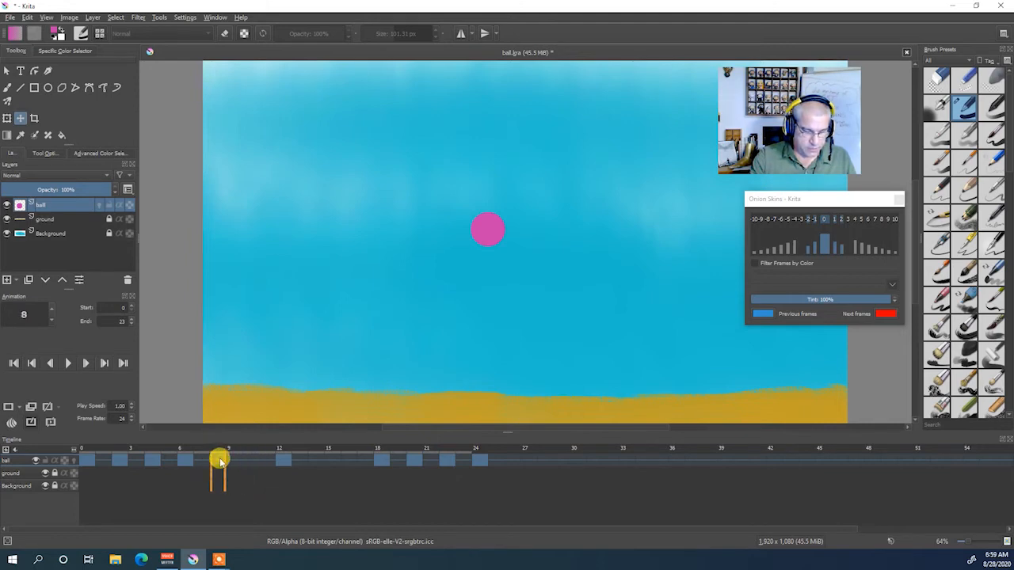
{"action": "left_click", "coordinate": [74, 462]}
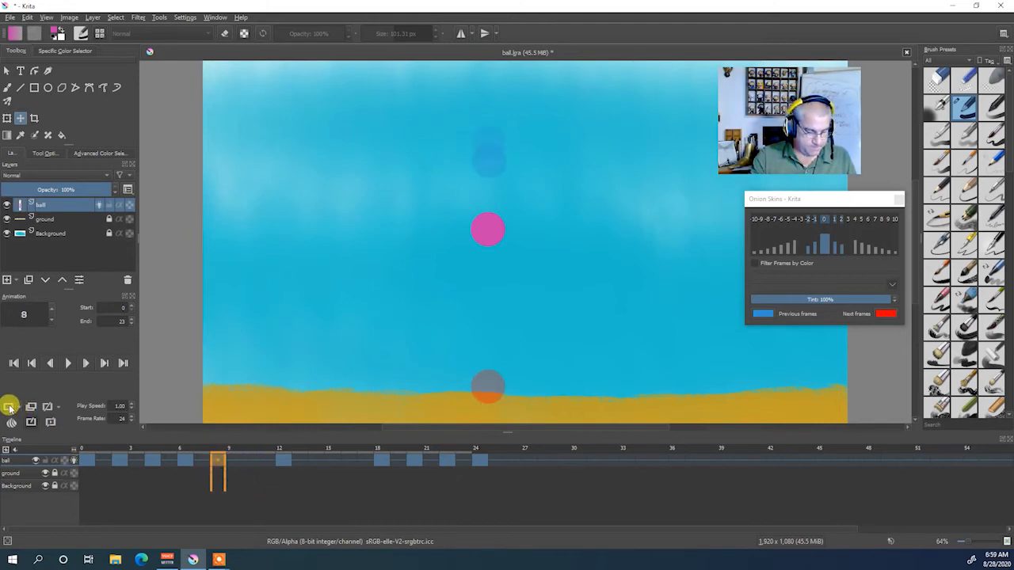
- Paste a copy of the frame 6 ball into frame 8 and move it down about halfway towards the ground ghost
{"action": "left_click", "coordinate": [183, 462]}
{"action": "right_click", "coordinate": [184, 462]}
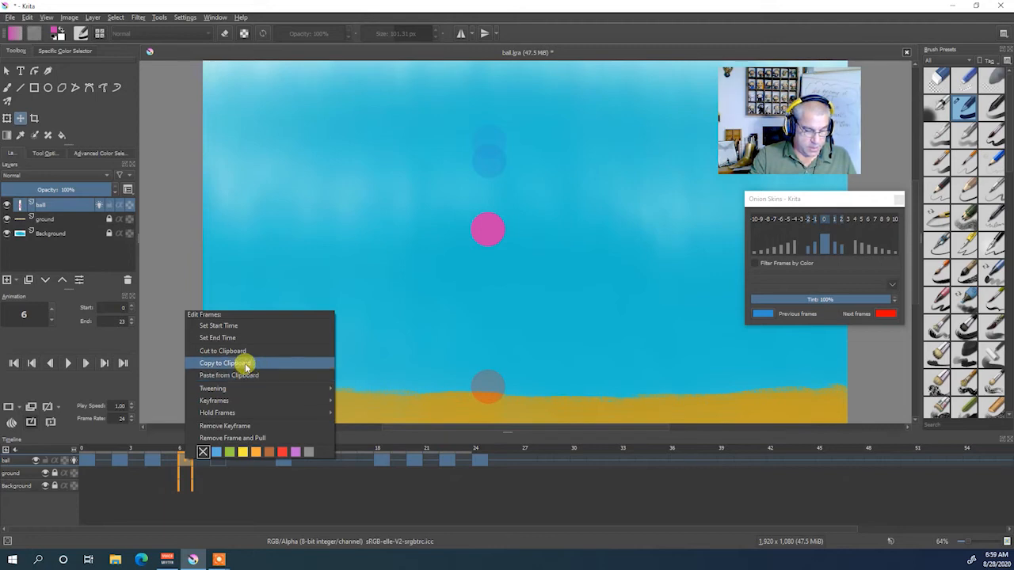
{"action": "left_click", "coordinate": [226, 363]}
{"action": "left_click", "coordinate": [223, 462]}
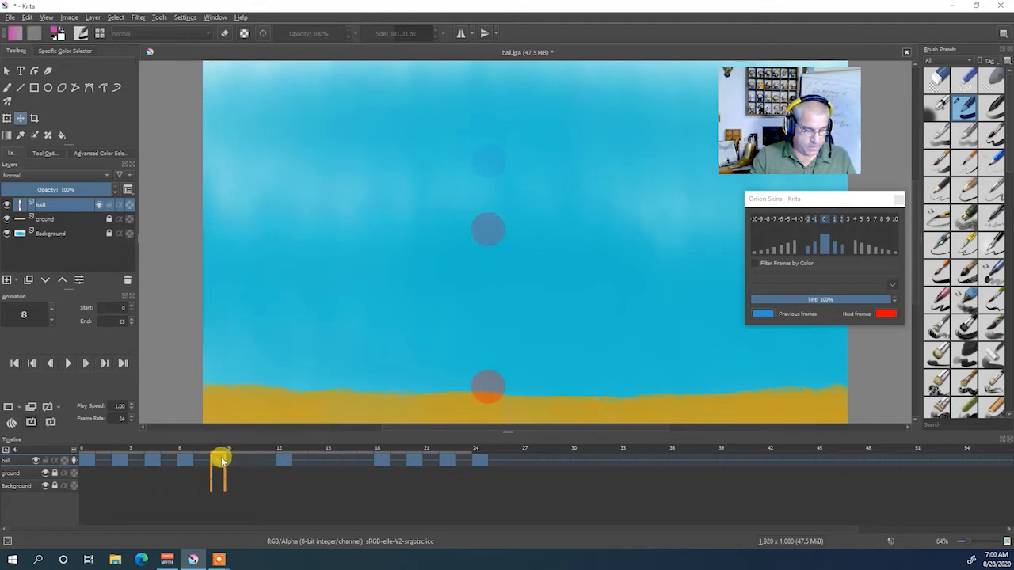
{"action": "right_click", "coordinate": [222, 463]}
{"action": "left_click", "coordinate": [271, 370]}
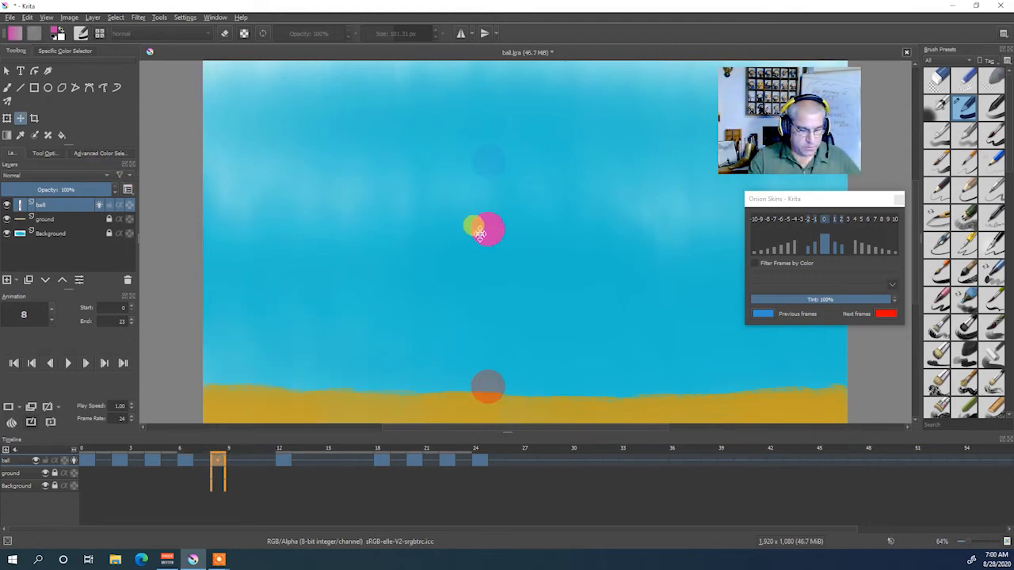
{"action": "left_click_drag", "start_coordinate": [489, 236], "coordinate": [490, 310]}
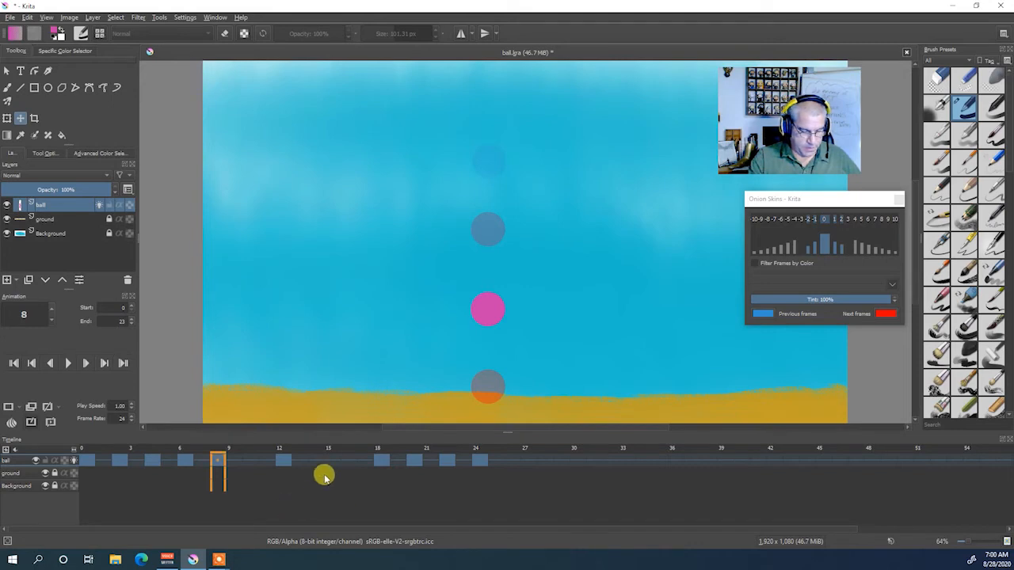
- Create a blank keyframe at frame 16 on the ball layer and paste a copy of the frame 8 ball into it
{"action": "left_click", "coordinate": [354, 464]}
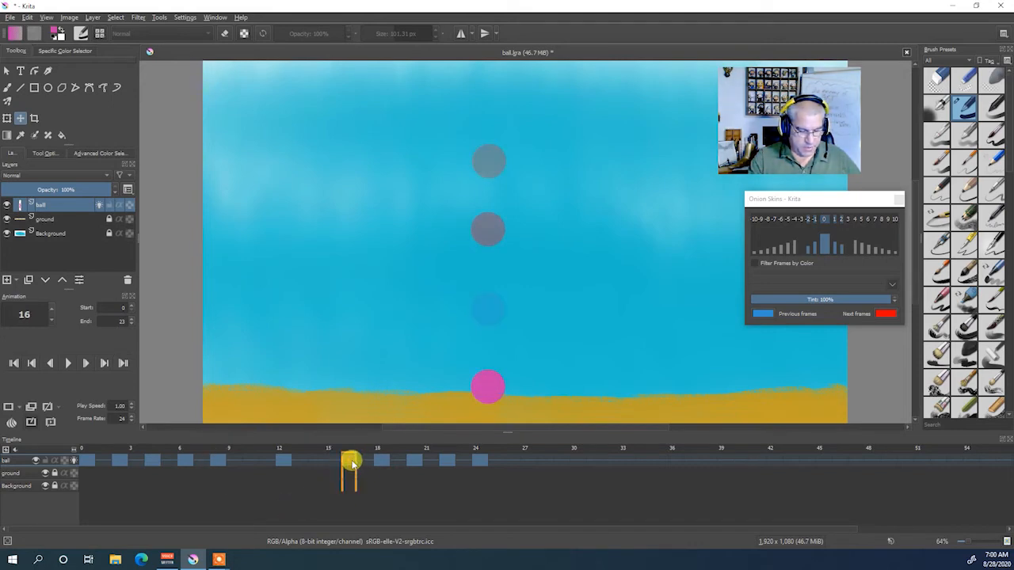
{"action": "left_click", "coordinate": [8, 407]}
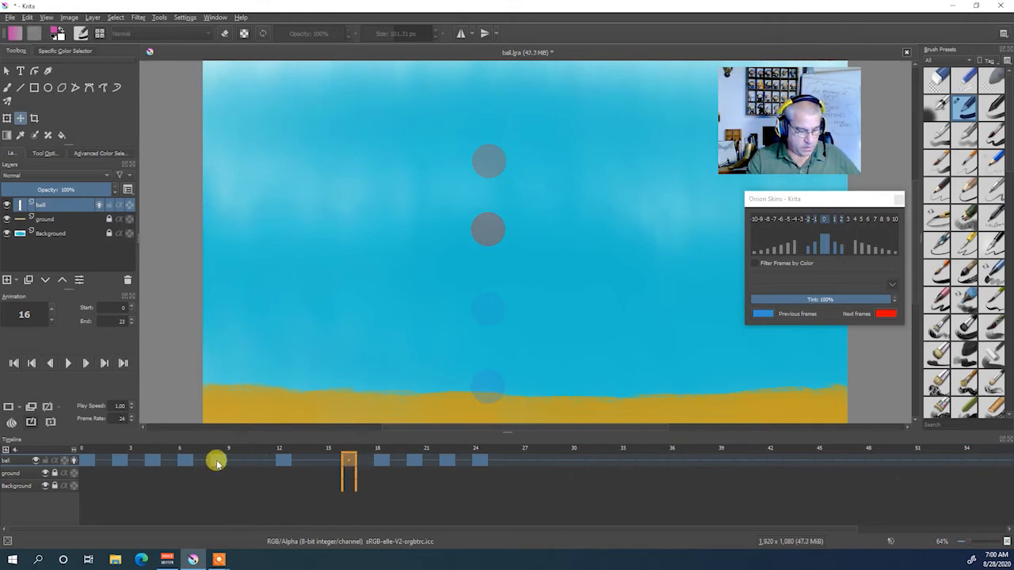
{"action": "left_click", "coordinate": [217, 461]}
{"action": "right_click", "coordinate": [217, 461]}
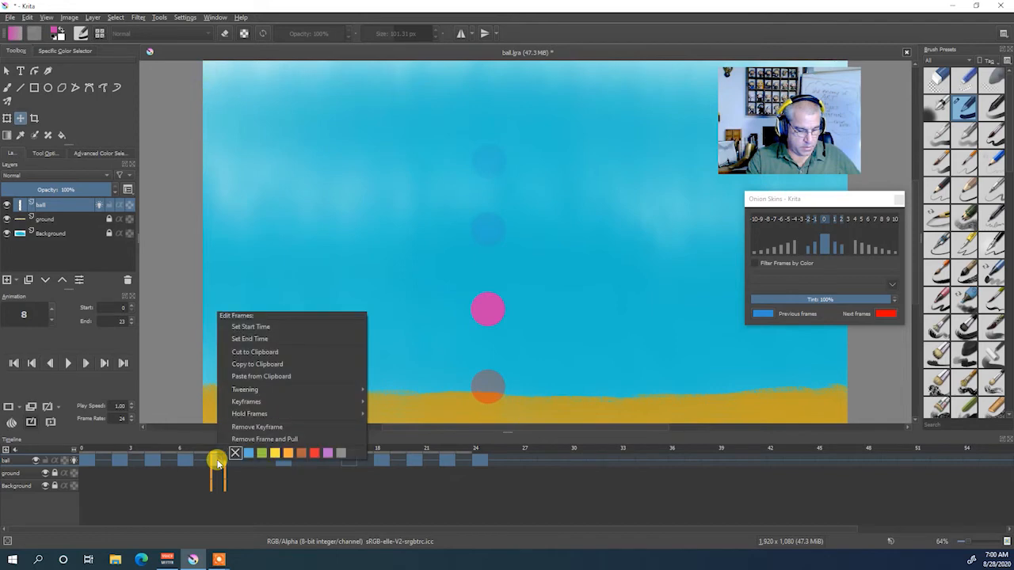
{"action": "left_click", "coordinate": [287, 366]}
{"action": "left_click", "coordinate": [351, 463]}
{"action": "right_click", "coordinate": [352, 462]}
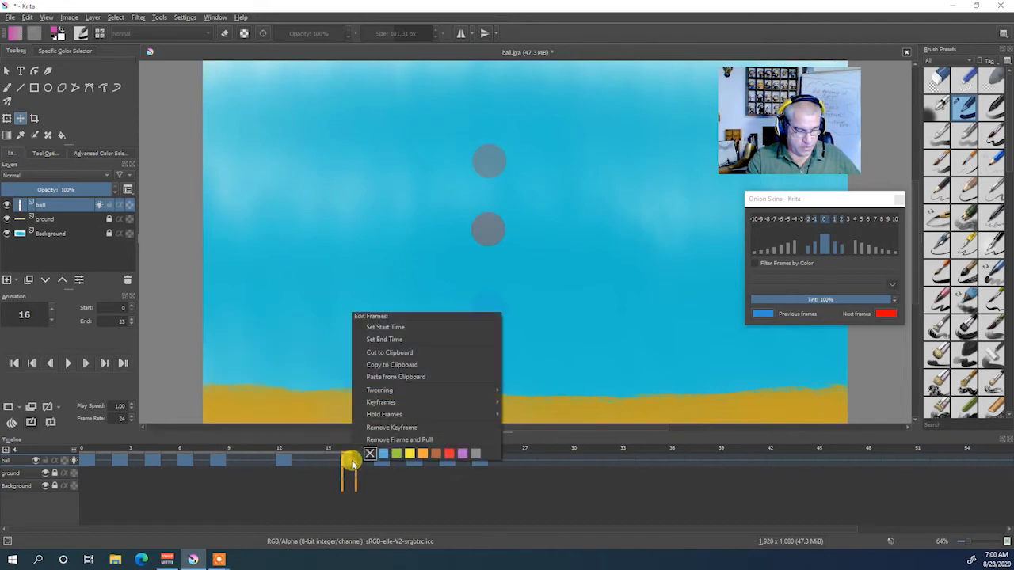
{"action": "left_click", "coordinate": [408, 376]}
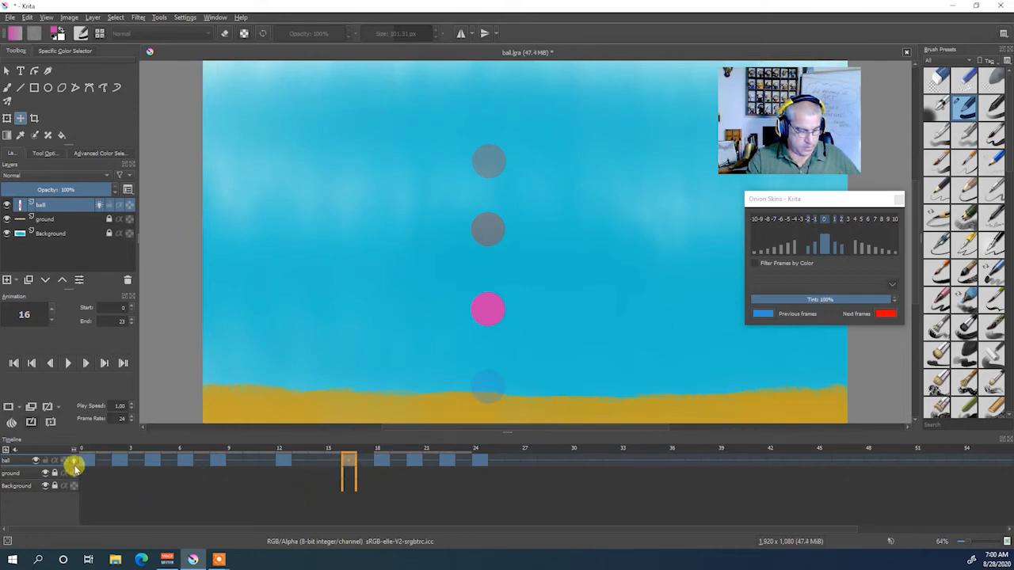
- Turn off onion skins for the ball layer and play the animation to check the frame 8 and 16 in-betweens
{"action": "left_click", "coordinate": [68, 363]}
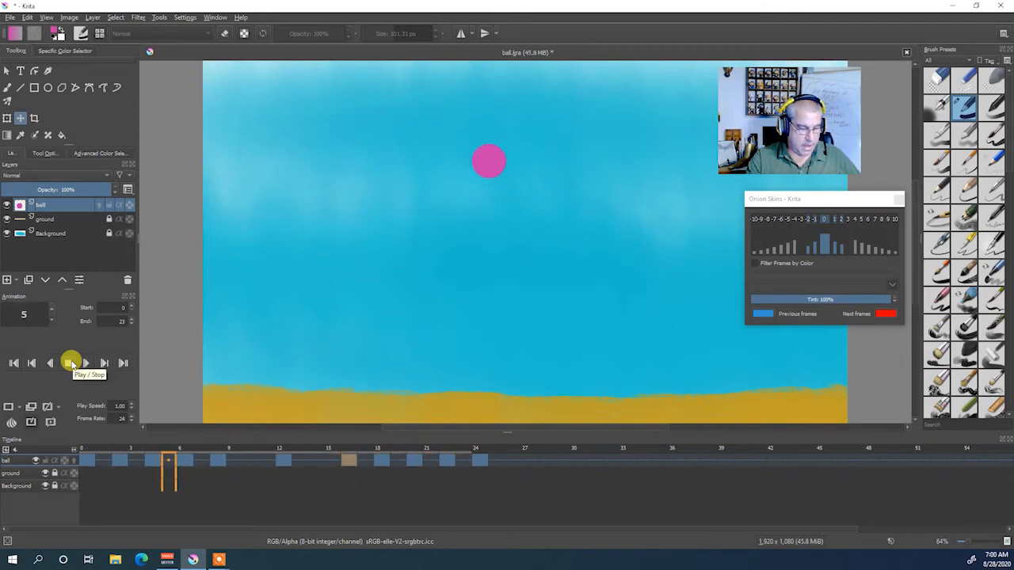
{"action": "left_click", "coordinate": [68, 363]}
- Create a blank keyframe at frame 10 on the ball layer and paste a copy of the frame 8 ball into it
{"action": "left_click", "coordinate": [252, 460]}
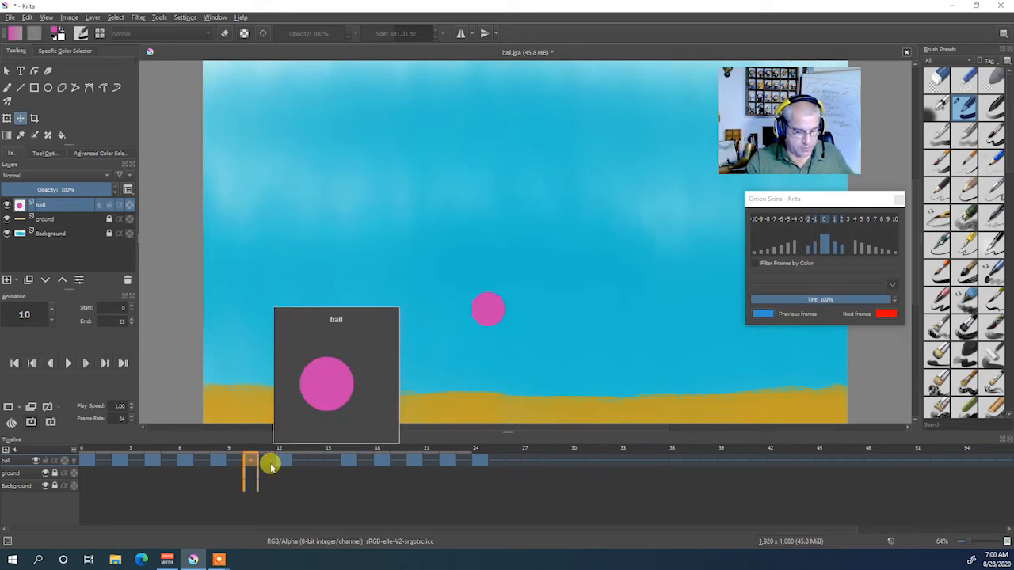
{"action": "left_click", "coordinate": [8, 408]}
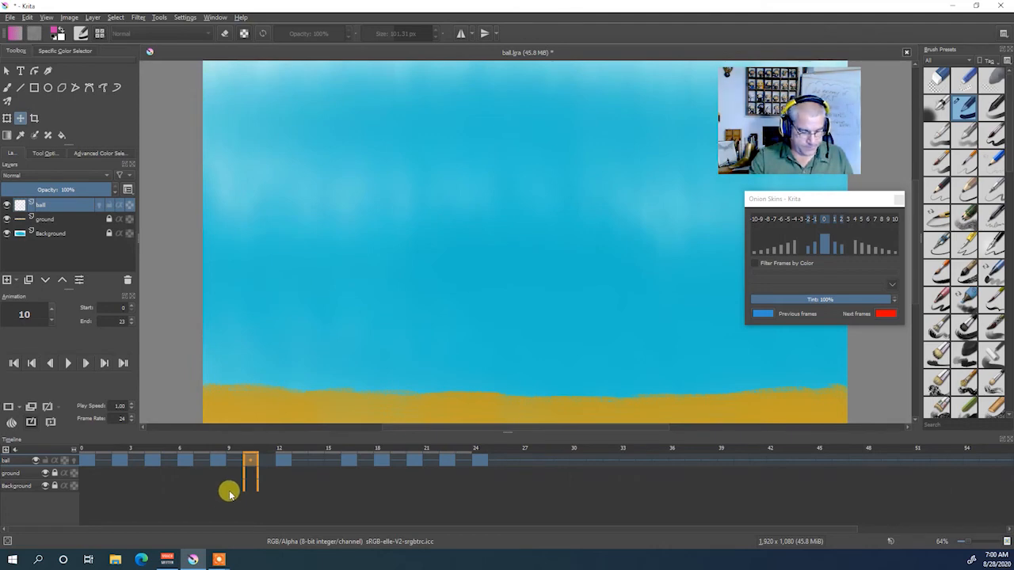
{"action": "left_click", "coordinate": [222, 458]}
{"action": "right_click", "coordinate": [223, 458]}
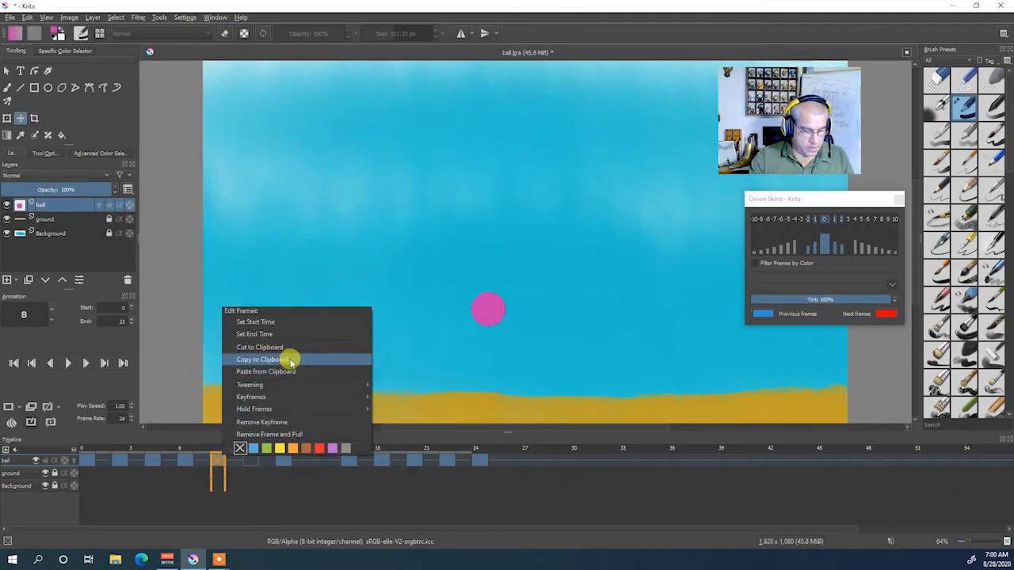
{"action": "left_click", "coordinate": [292, 362]}
{"action": "right_click", "coordinate": [251, 458]}
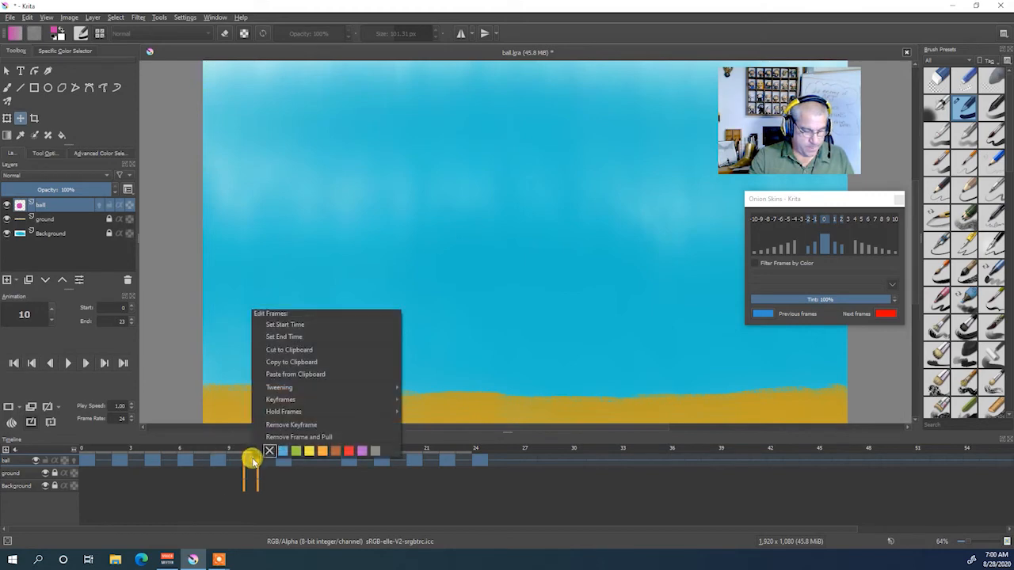
{"action": "left_click", "coordinate": [313, 376]}
- Turn on onion skins for the ball layer and move the frame 10 ball down so it partly overlaps the ground ghost
{"action": "left_click_drag", "start_coordinate": [309, 378], "coordinate": [496, 357]}
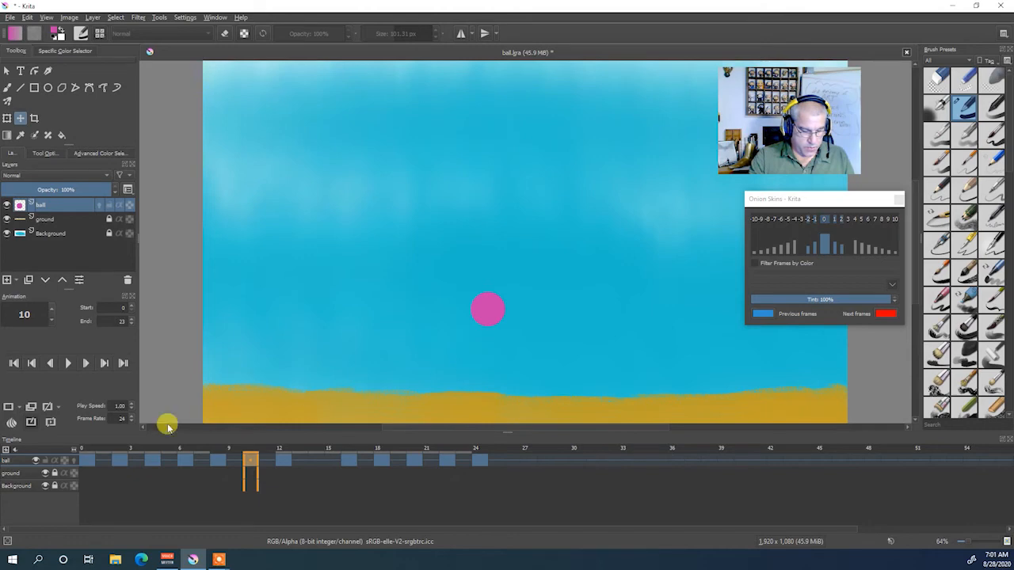
{"action": "left_click", "coordinate": [73, 461]}
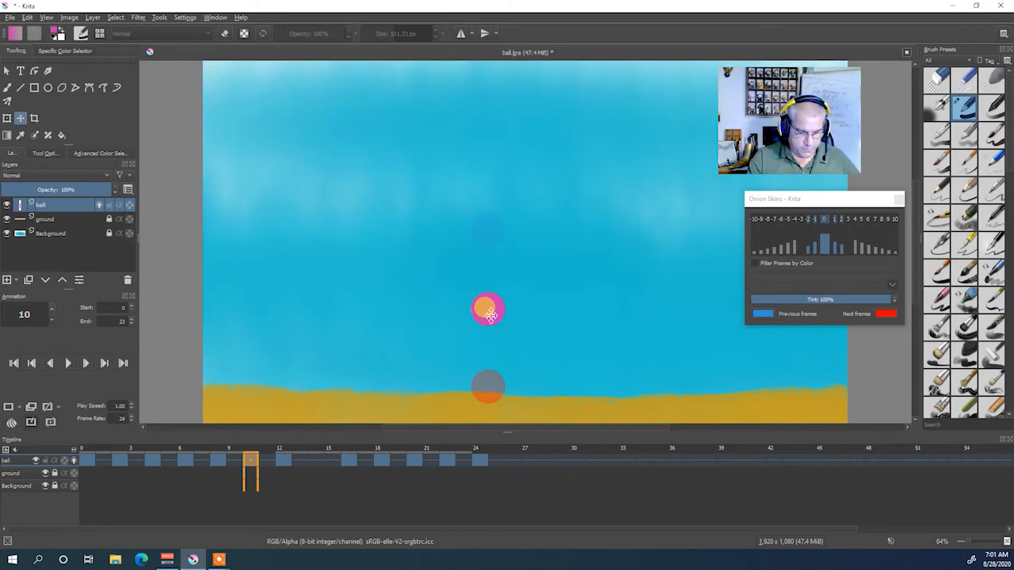
{"action": "left_click_drag", "start_coordinate": [491, 315], "coordinate": [491, 371]}
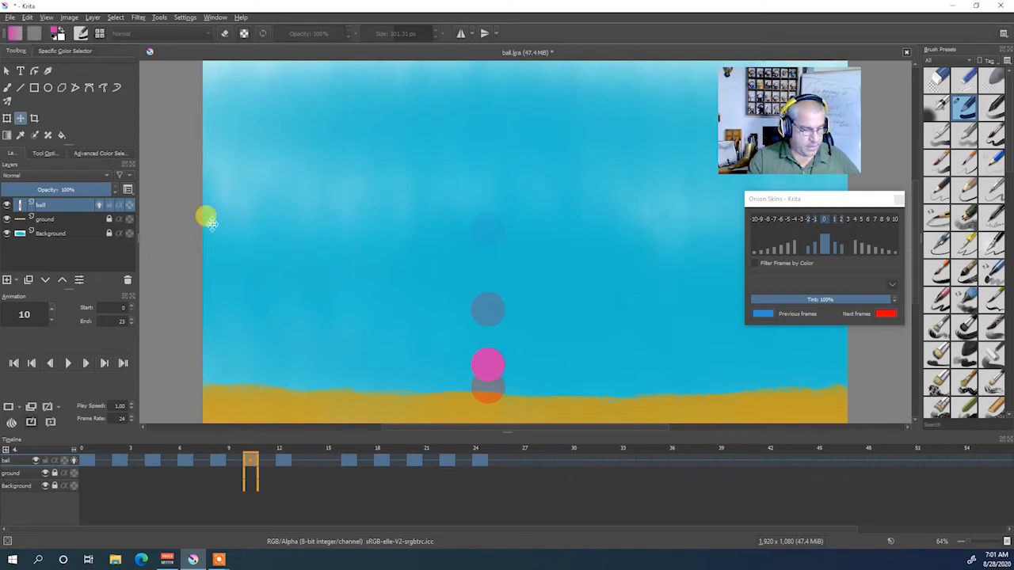
- Transform the frame 10 ball into a taller, narrower vertical oval
{"action": "left_click", "coordinate": [8, 119]}
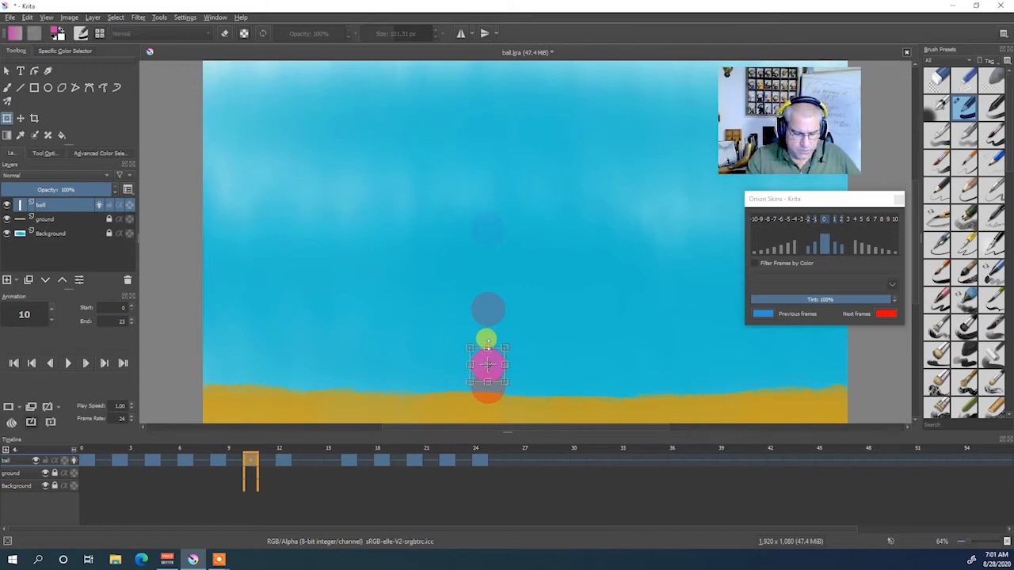
{"action": "left_click_drag", "start_coordinate": [489, 345], "coordinate": [490, 333]}
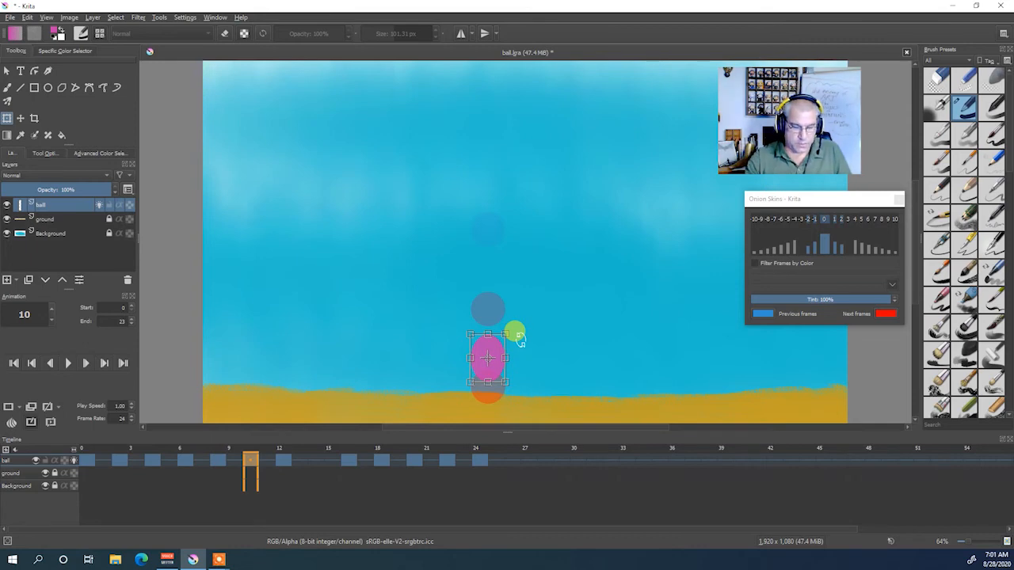
{"action": "left_click_drag", "start_coordinate": [471, 358], "coordinate": [498, 356]}
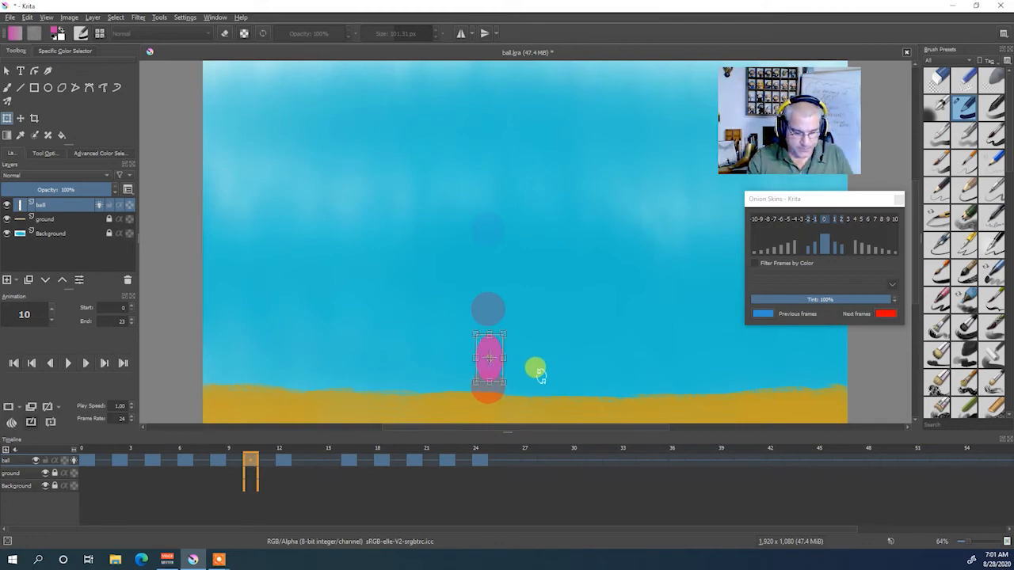
- Move the stretched frame 10 ball down so its bottom edge lines up with the bottom of the ground ghost
{"action": "left_click", "coordinate": [22, 119]}
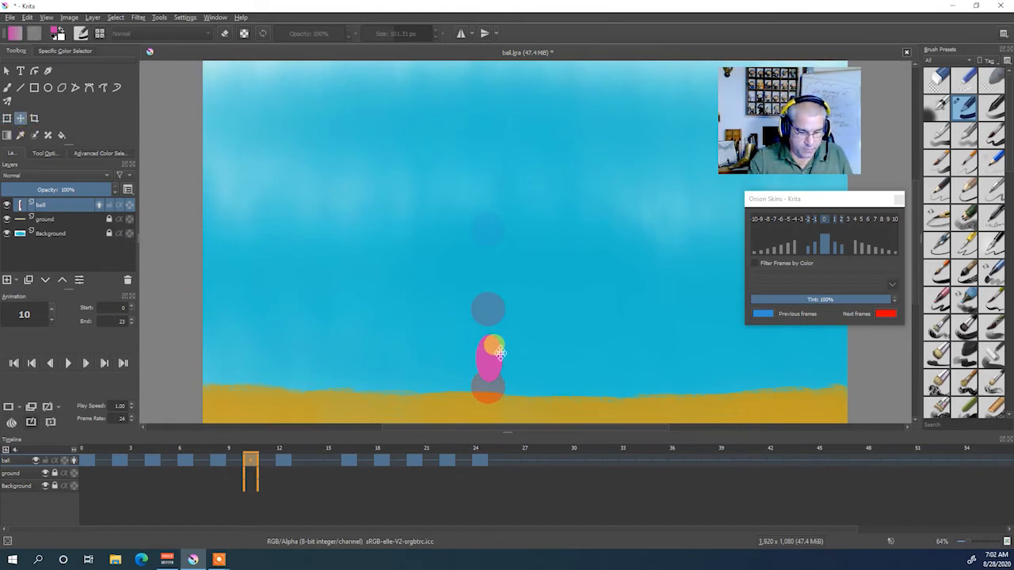
{"action": "left_click_drag", "start_coordinate": [492, 358], "coordinate": [490, 405]}
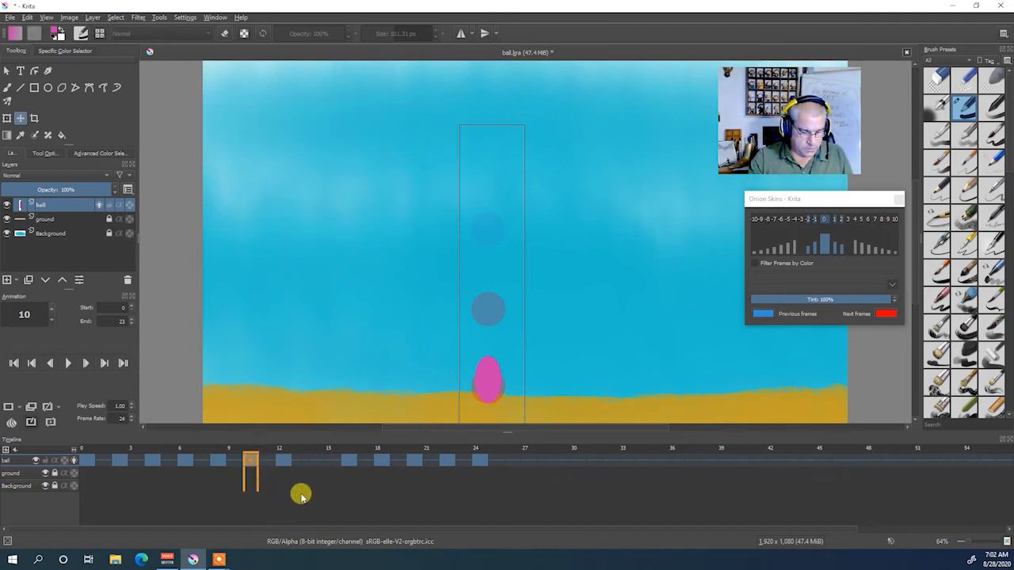
{"action": "left_click", "coordinate": [7, 70]}
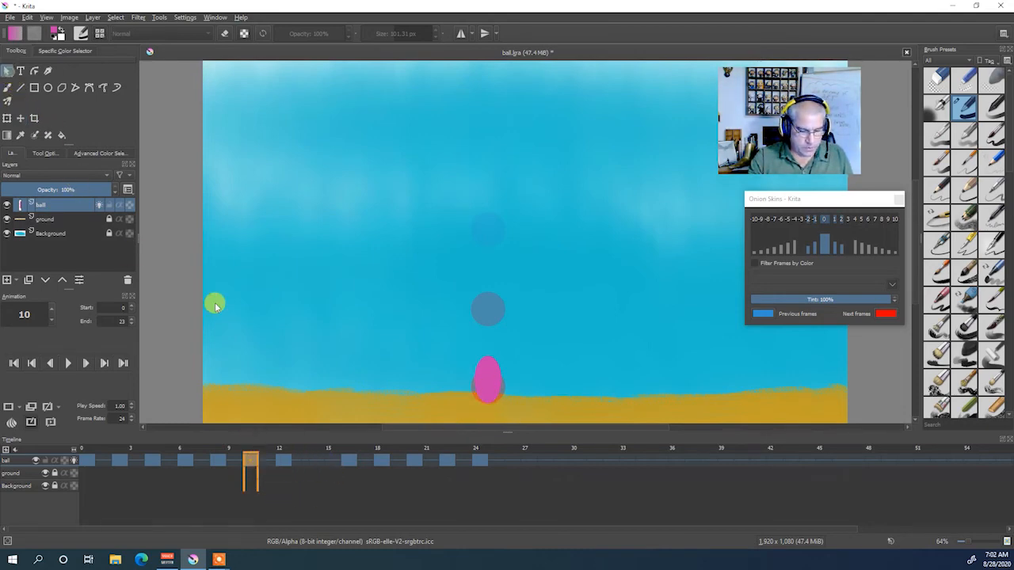
{"action": "left_click", "coordinate": [280, 489]}
{"action": "left_click", "coordinate": [253, 465]}
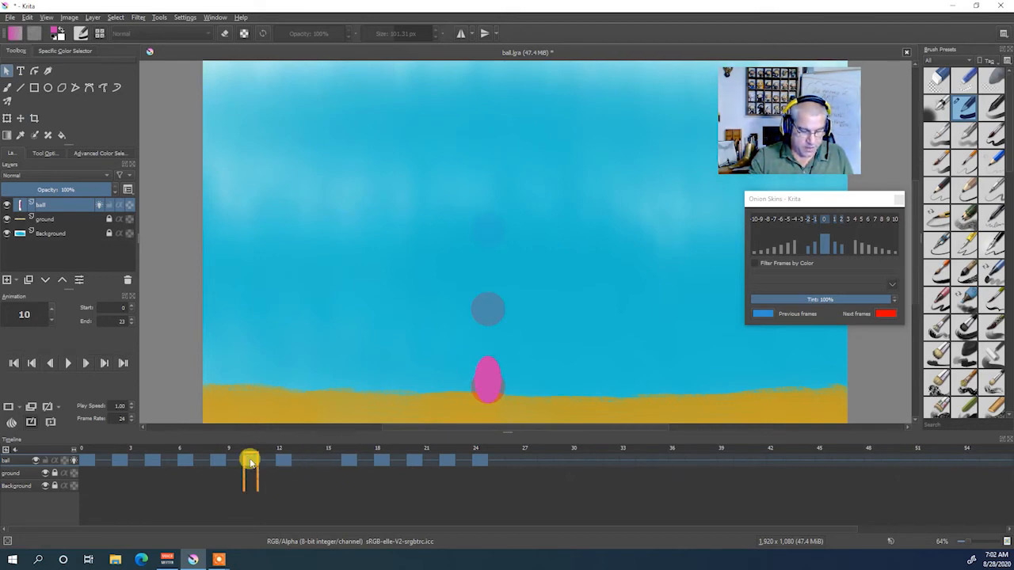
- Create a blank keyframe at frame 14 on the ball layer and paste a copy of the stretched frame 10 ball into it
{"action": "left_click", "coordinate": [317, 462]}
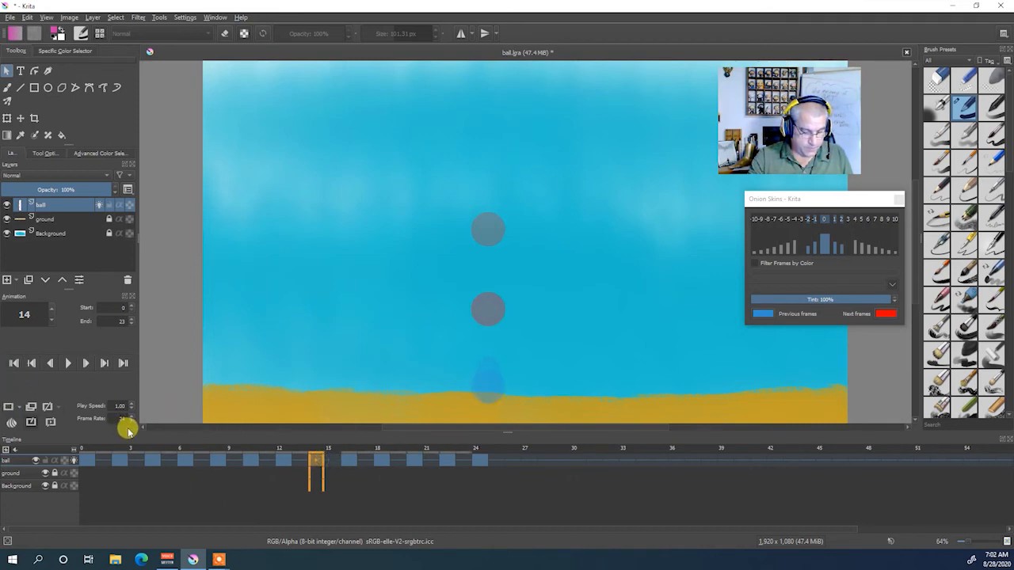
{"action": "left_click", "coordinate": [249, 461]}
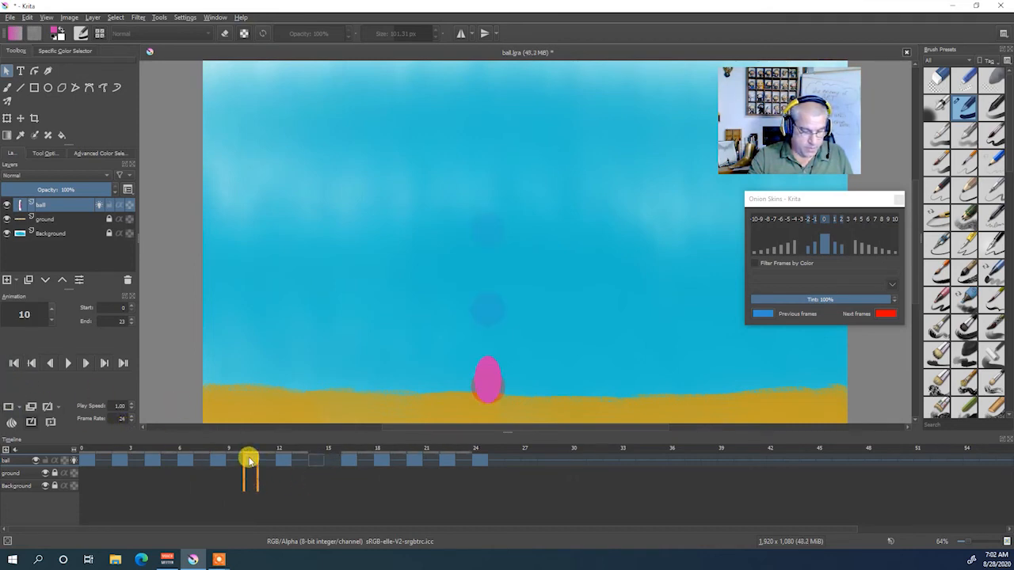
{"action": "right_click", "coordinate": [250, 461]}
{"action": "left_click", "coordinate": [301, 362]}
{"action": "left_click", "coordinate": [316, 461]}
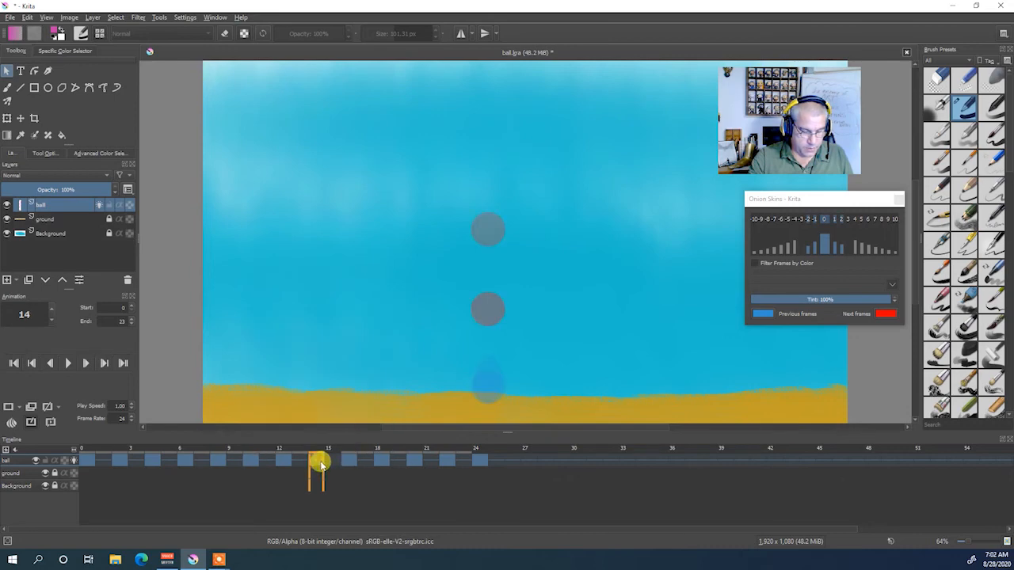
{"action": "right_click", "coordinate": [316, 461]}
{"action": "left_click", "coordinate": [381, 377]}
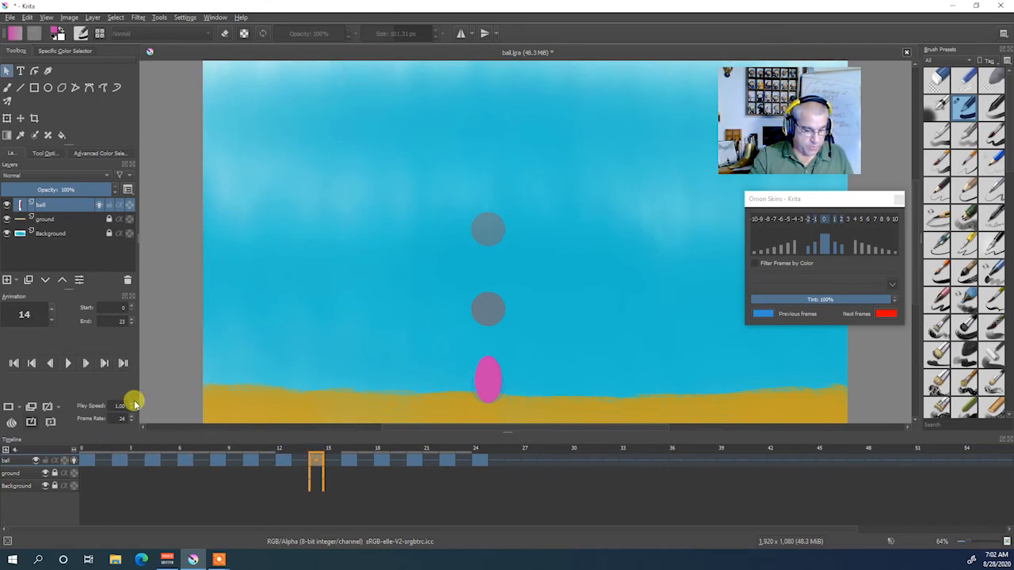
- Turn off onion skins for the ball layer and play the animation to check the stretch around the ground contact
{"action": "left_click", "coordinate": [71, 466]}
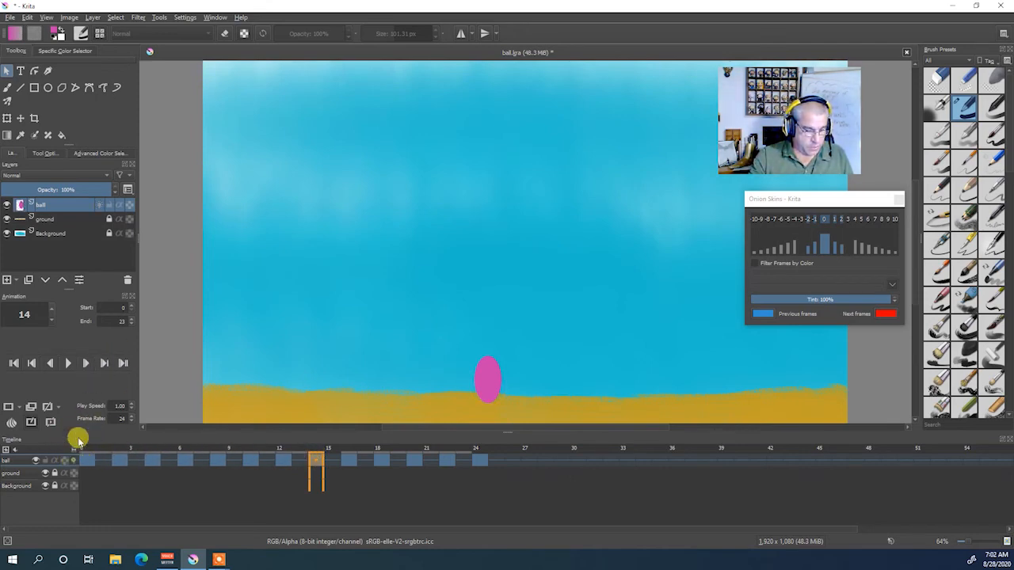
{"action": "left_click", "coordinate": [69, 363]}
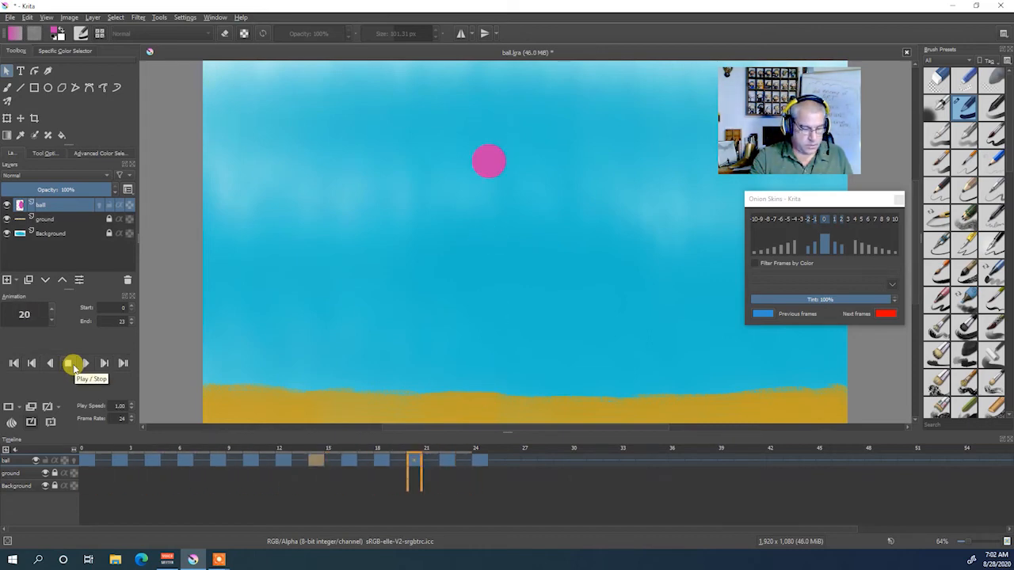
{"action": "left_click", "coordinate": [70, 363]}
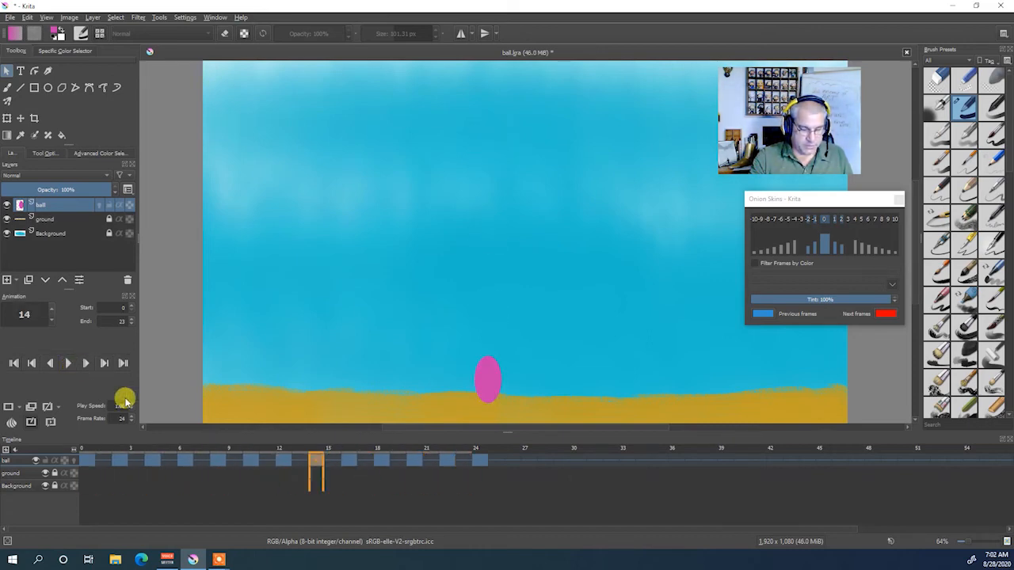
- Try to squash the frame 10 ball into a wide, flat oval resting on the ground, with onion skins turned on
{"action": "left_click", "coordinate": [280, 461]}
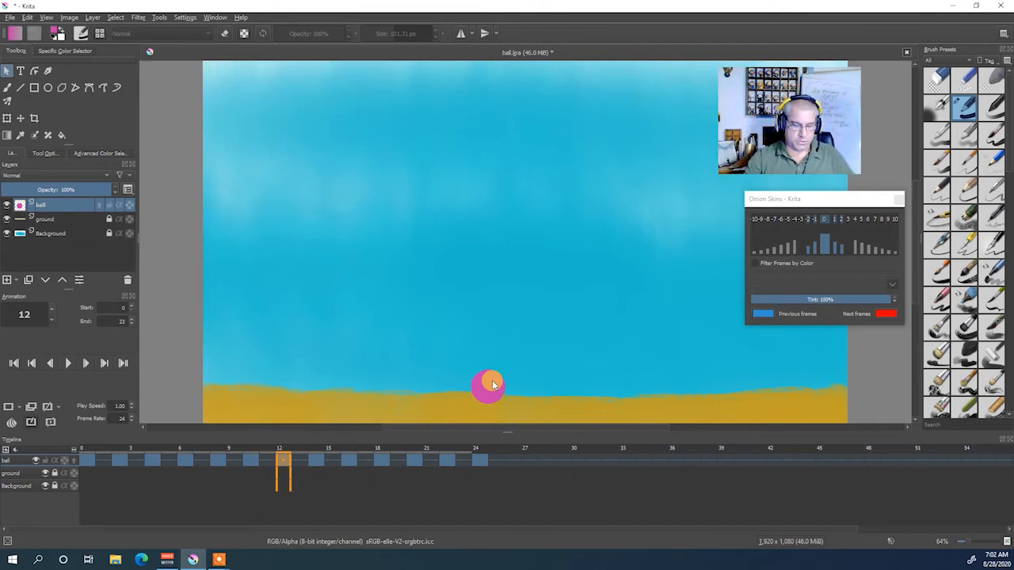
{"action": "left_click", "coordinate": [256, 461]}
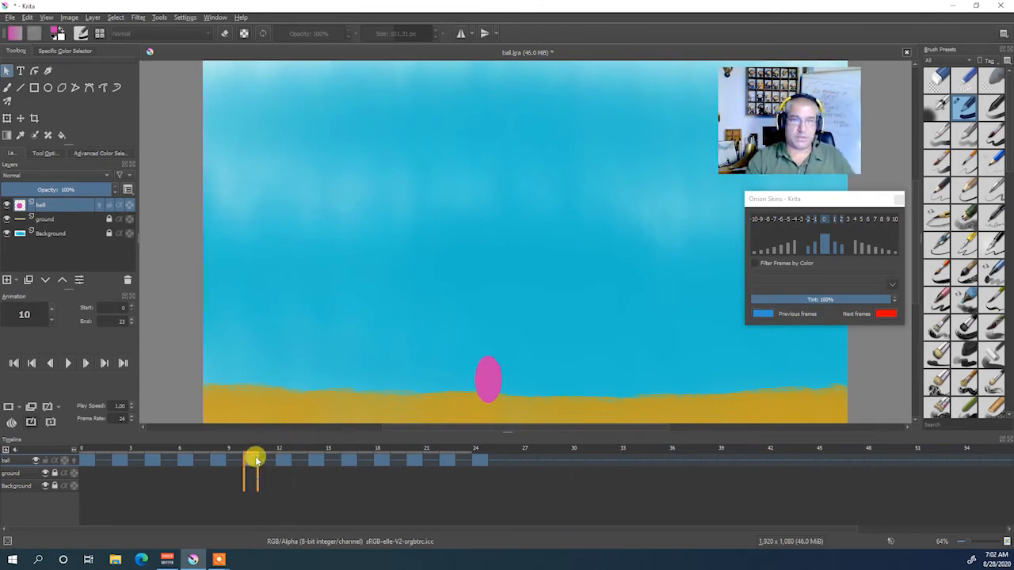
{"action": "mouse_move", "coordinate": [256, 461]}
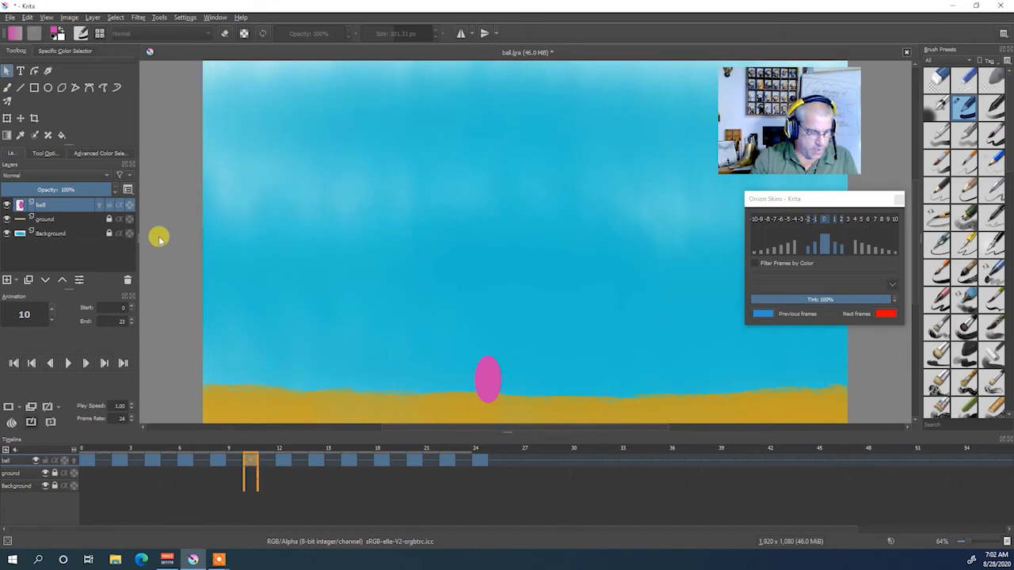
{"action": "left_click", "coordinate": [8, 118]}
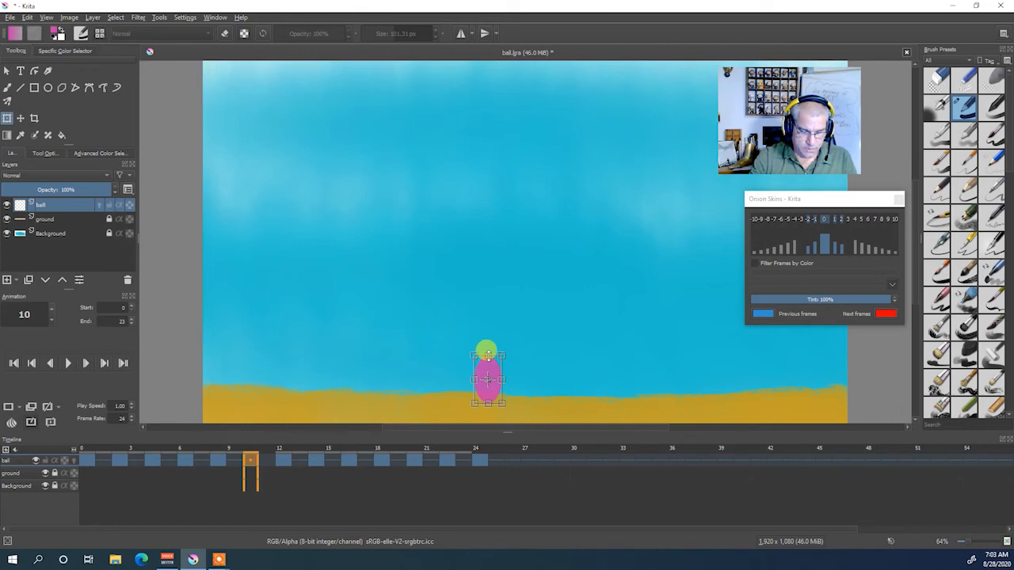
{"action": "left_click", "coordinate": [74, 460]}
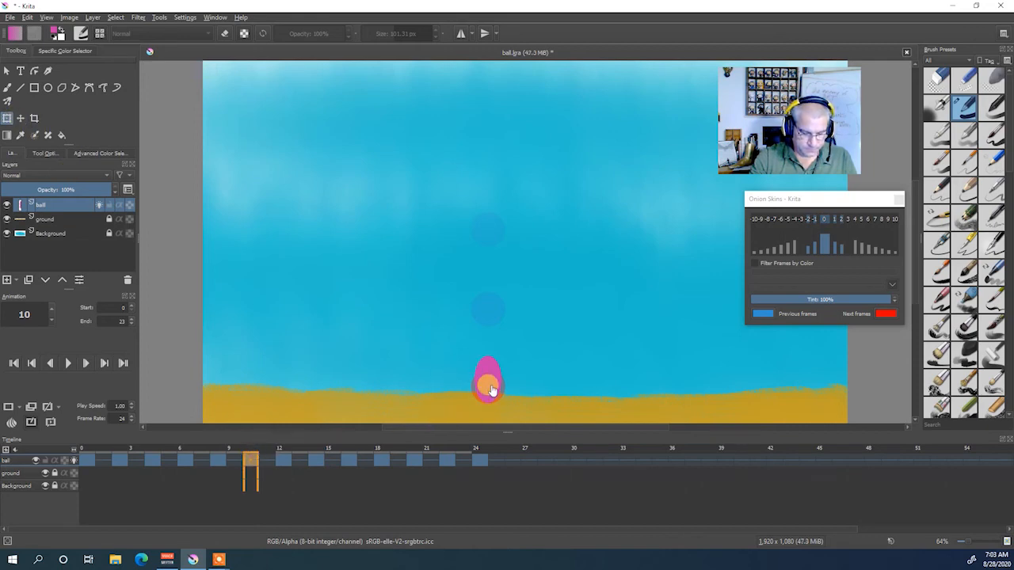
{"action": "left_click", "coordinate": [489, 349]}
{"action": "left_click_drag", "start_coordinate": [488, 350], "coordinate": [508, 388]}
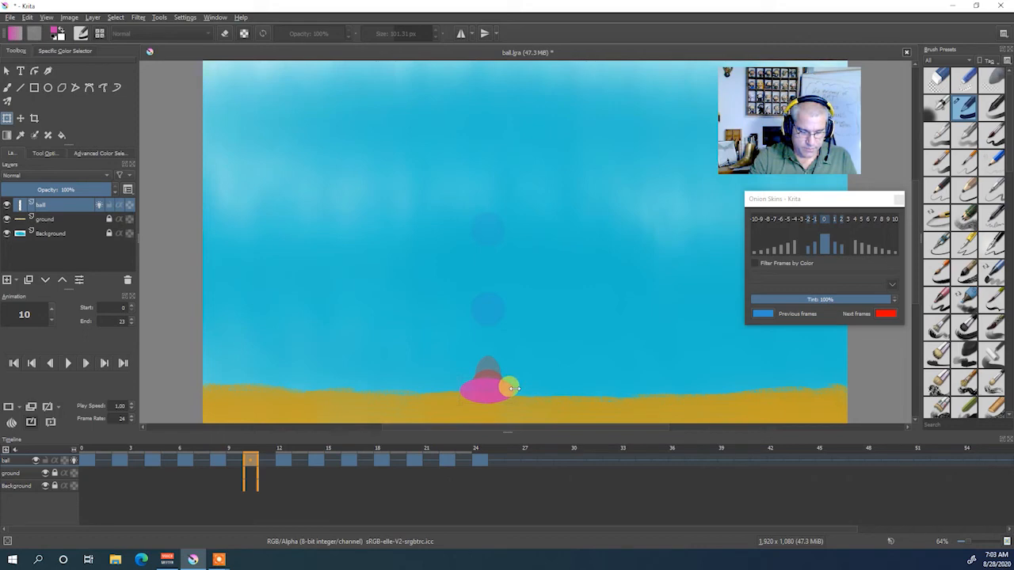
{"action": "left_click_drag", "start_coordinate": [511, 388], "coordinate": [513, 388]}
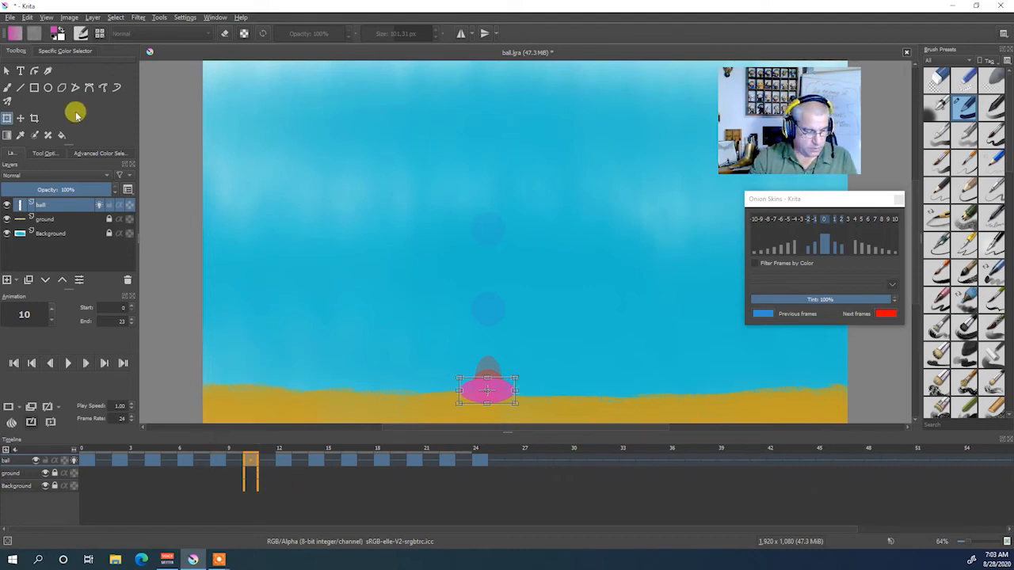
{"action": "left_click", "coordinate": [6, 71]}
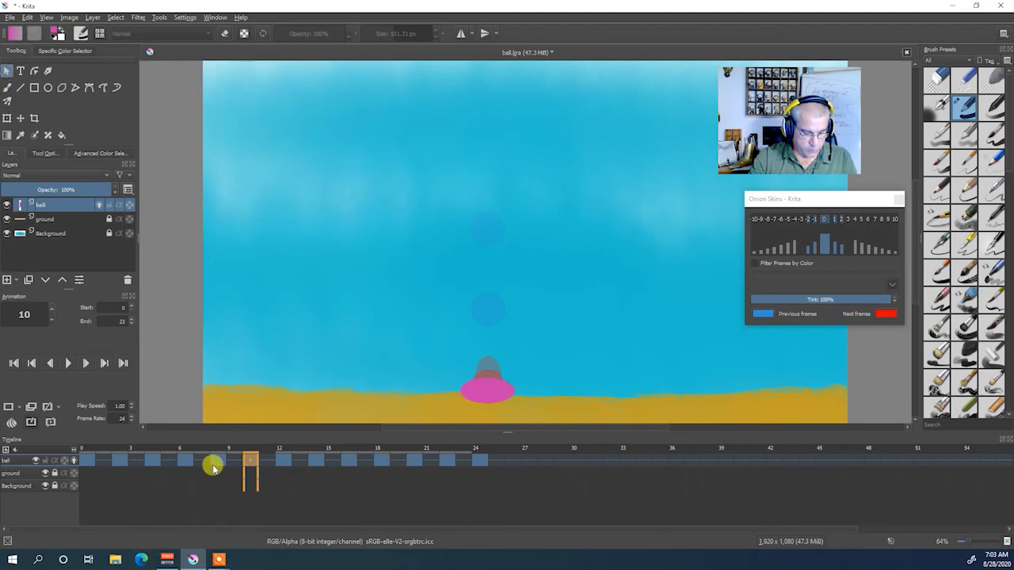
- Compare frames 8, 10 and 12, and undo the squash applied to the frame 10 ball
{"action": "left_click", "coordinate": [215, 463]}
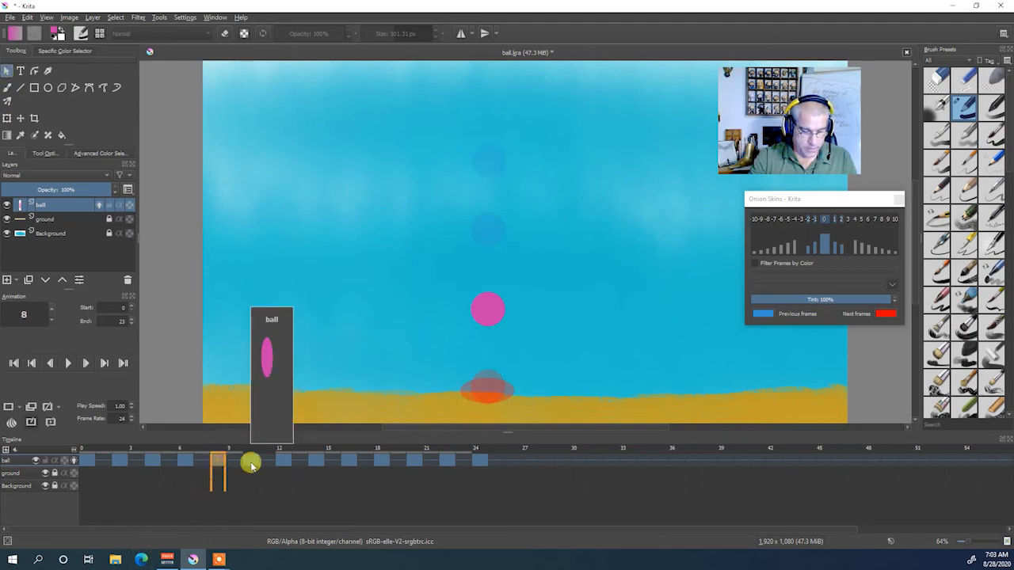
{"action": "left_click", "coordinate": [251, 466]}
{"action": "left_click", "coordinate": [282, 464]}
{"action": "left_click", "coordinate": [249, 465]}
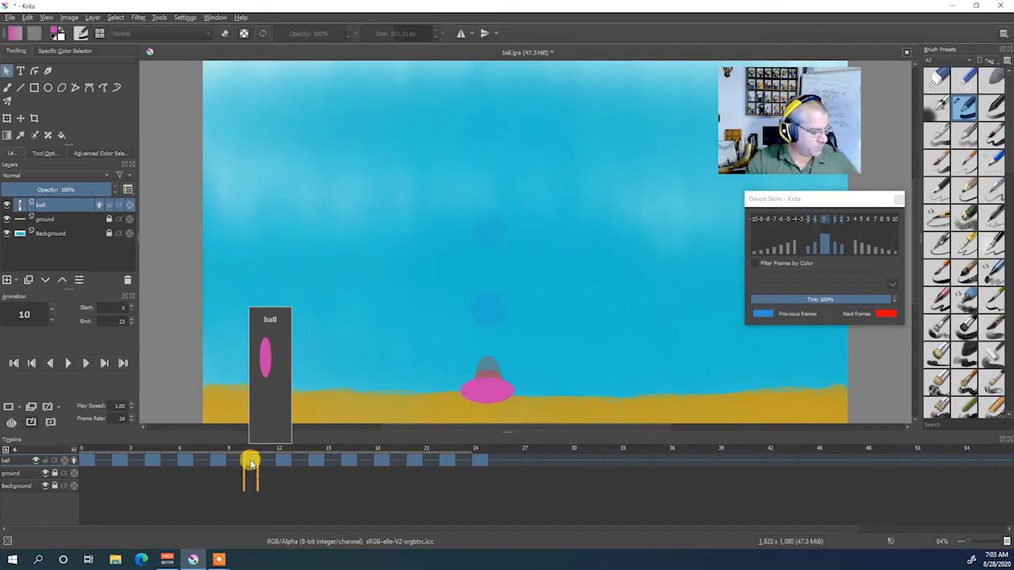
{"action": "key", "text": "ctrl+z"}
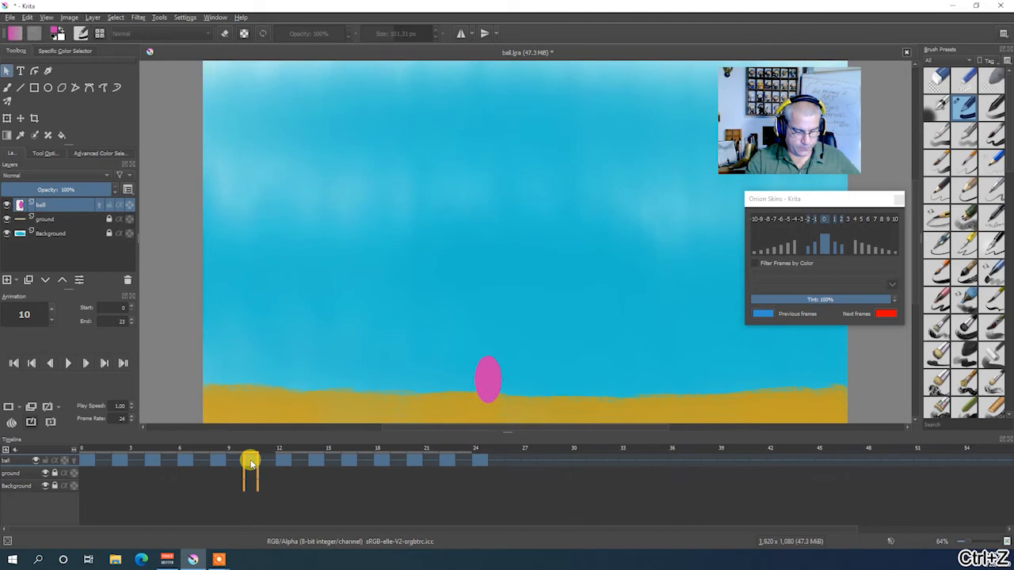
- Transform the frame 12 ball into a wider, shorter horizontal oval, keeping its bottom edge on the ground
{"action": "left_click", "coordinate": [286, 465]}
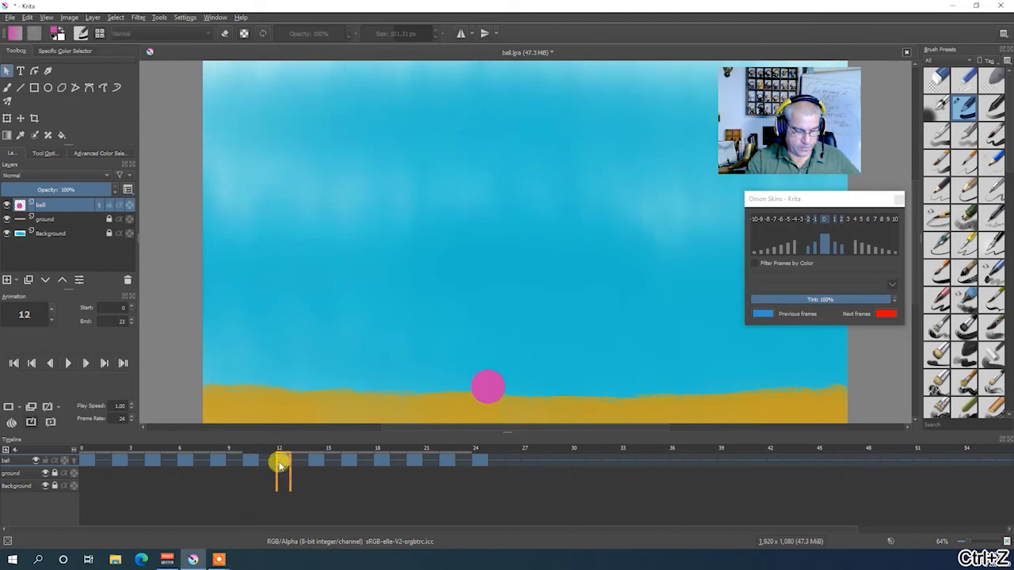
{"action": "left_click", "coordinate": [311, 480]}
{"action": "left_click", "coordinate": [285, 464]}
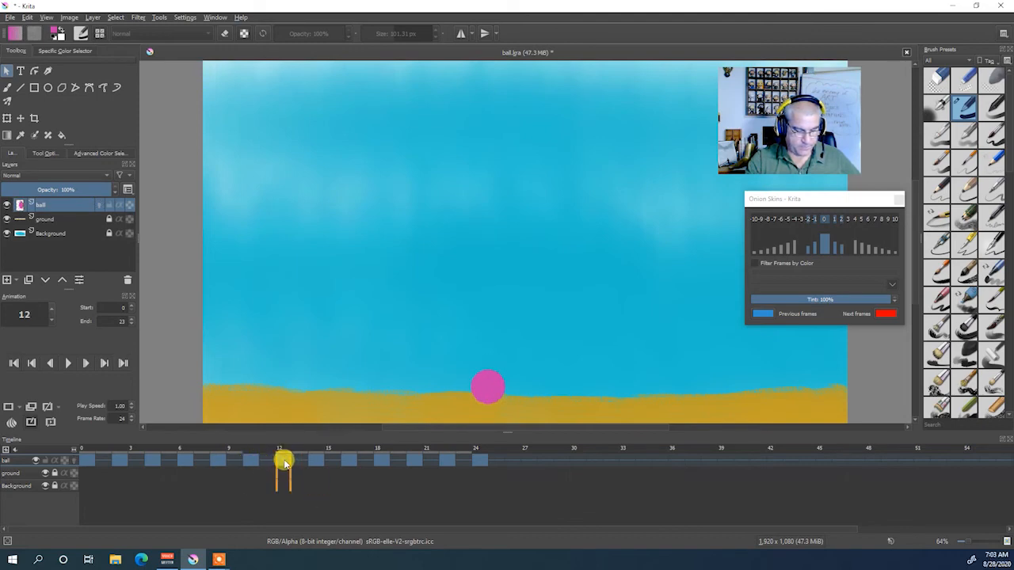
{"action": "left_click", "coordinate": [8, 118]}
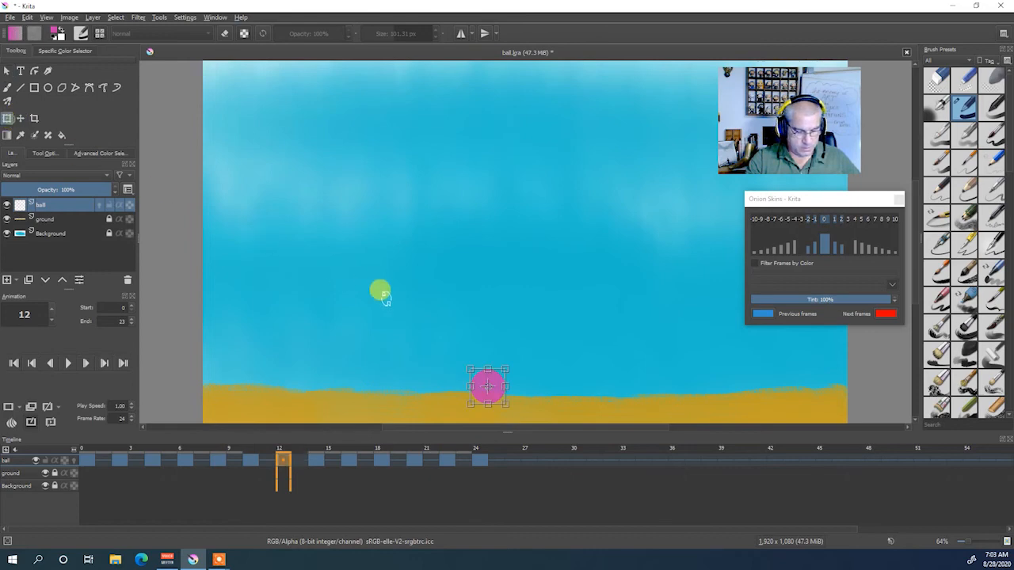
{"action": "left_click_drag", "start_coordinate": [470, 386], "coordinate": [511, 386]}
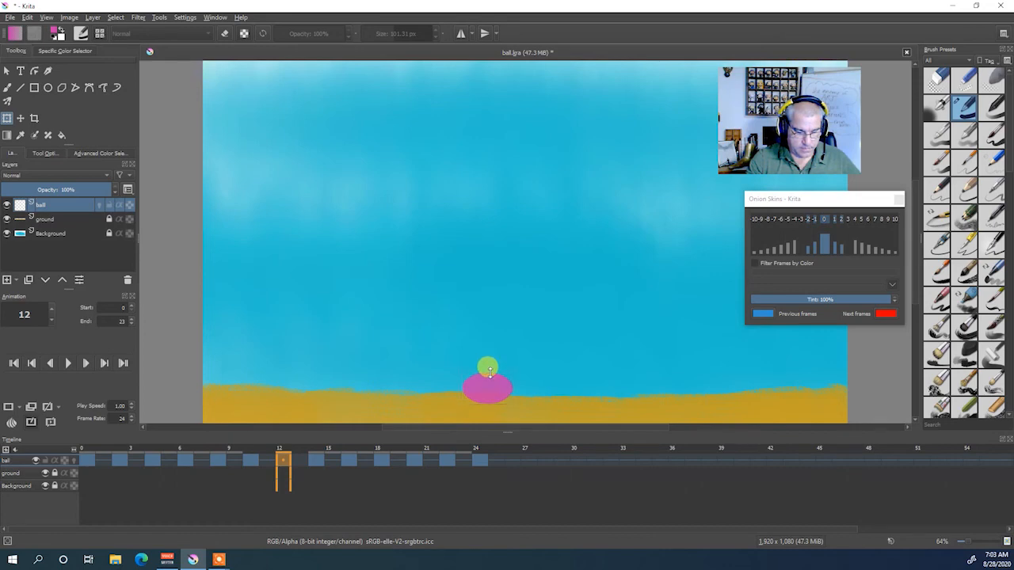
- Turn on onion skins for the ball layer and compare the squashed frame 12 ball with frames 10 and 14
{"action": "left_click", "coordinate": [73, 459]}
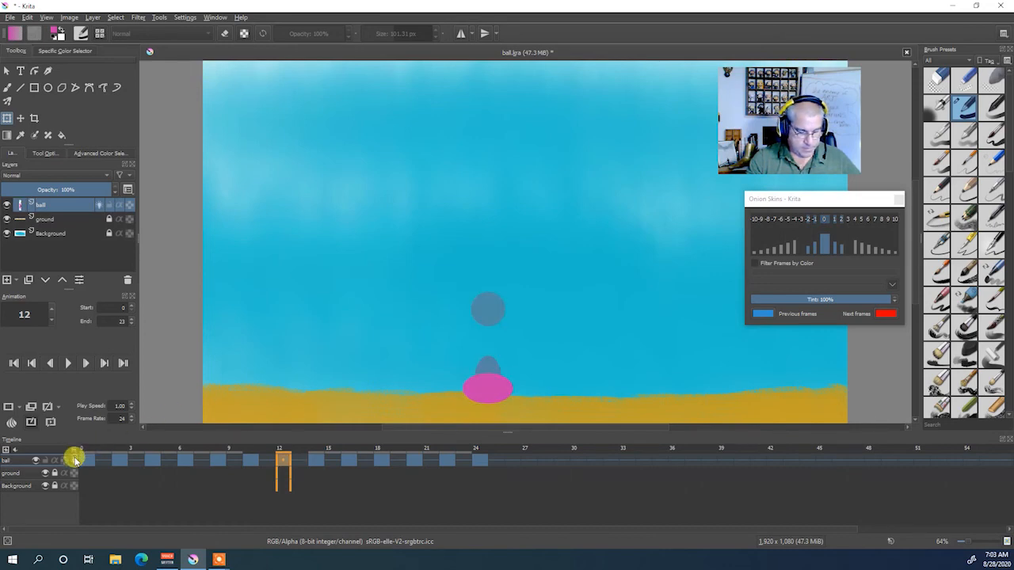
{"action": "left_click", "coordinate": [250, 460]}
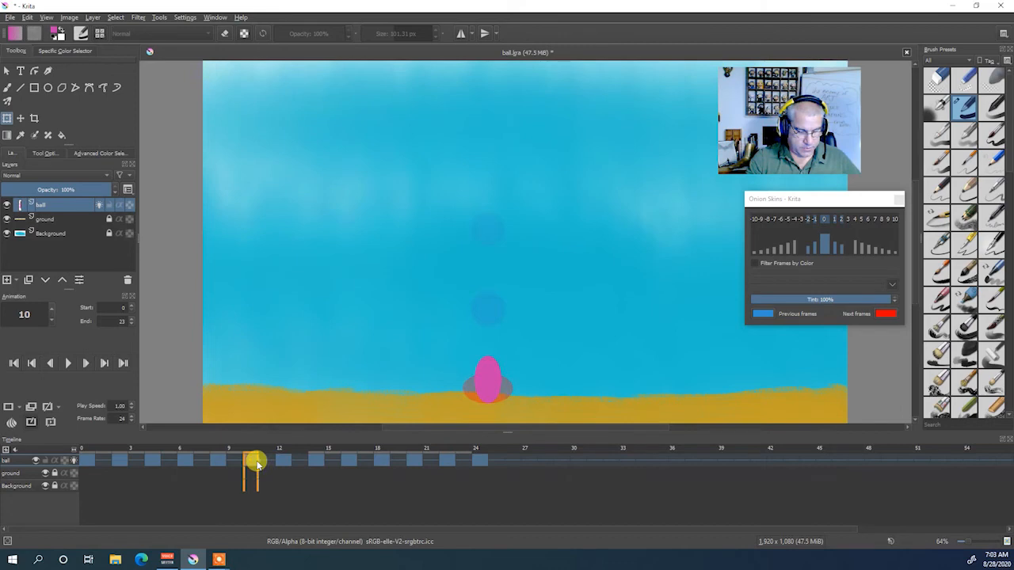
{"action": "left_click", "coordinate": [279, 464]}
{"action": "left_click", "coordinate": [317, 465]}
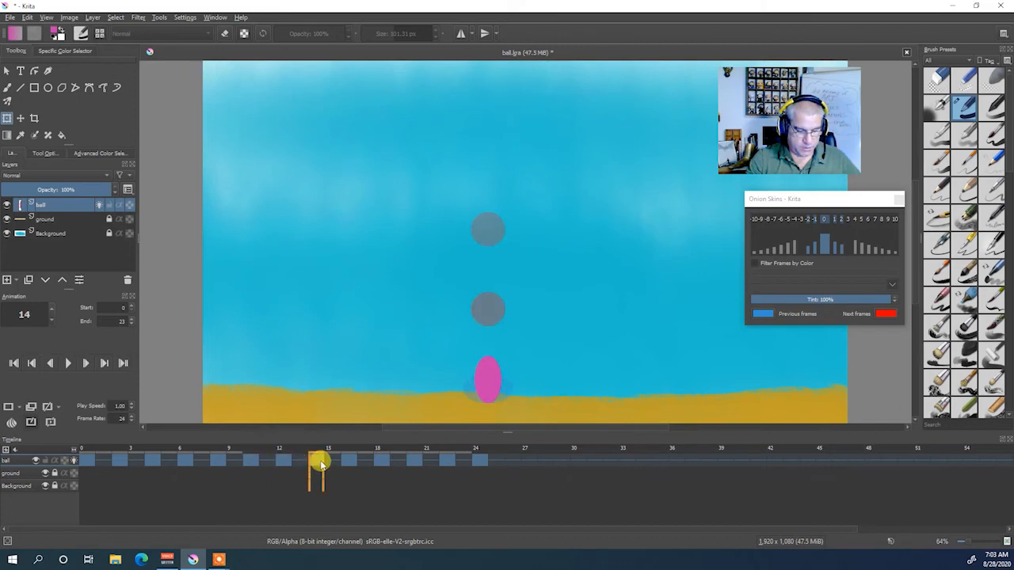
{"action": "left_click", "coordinate": [291, 463]}
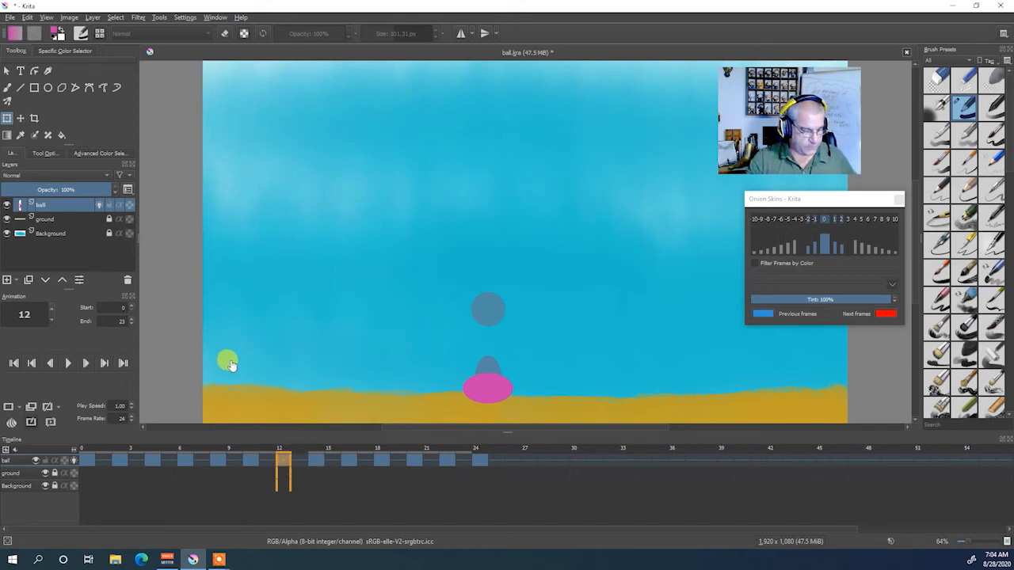
- Turn off the ball layer's onion skins and play the animation to check the squash at ground contact
{"action": "left_click", "coordinate": [74, 461]}
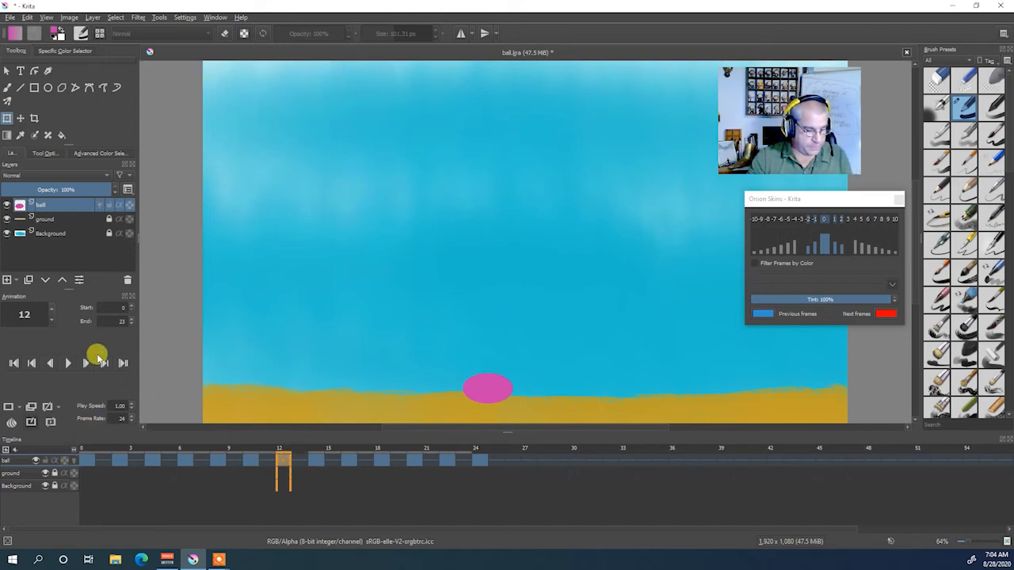
{"action": "left_click", "coordinate": [72, 364]}
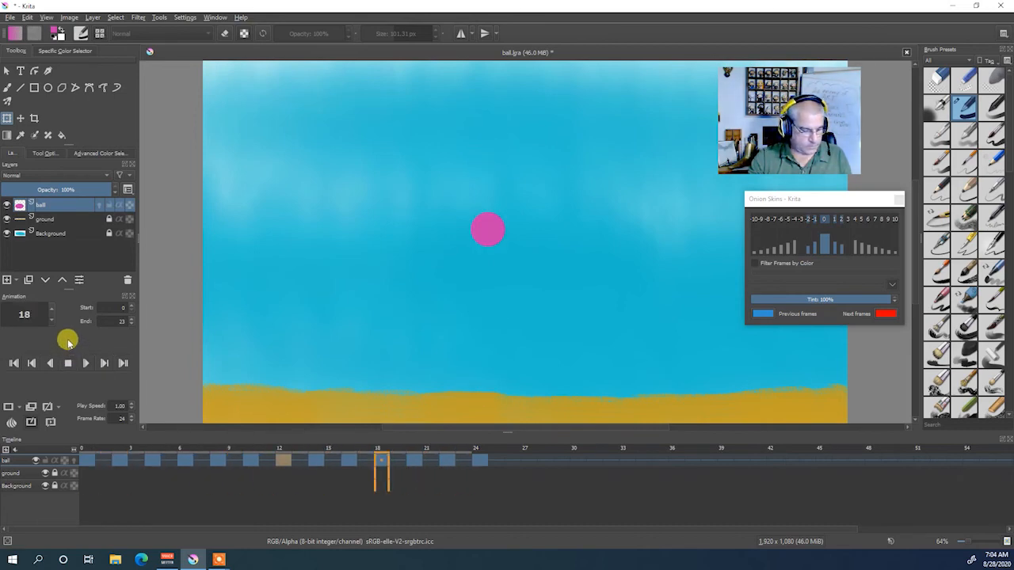
{"action": "left_click", "coordinate": [71, 362]}
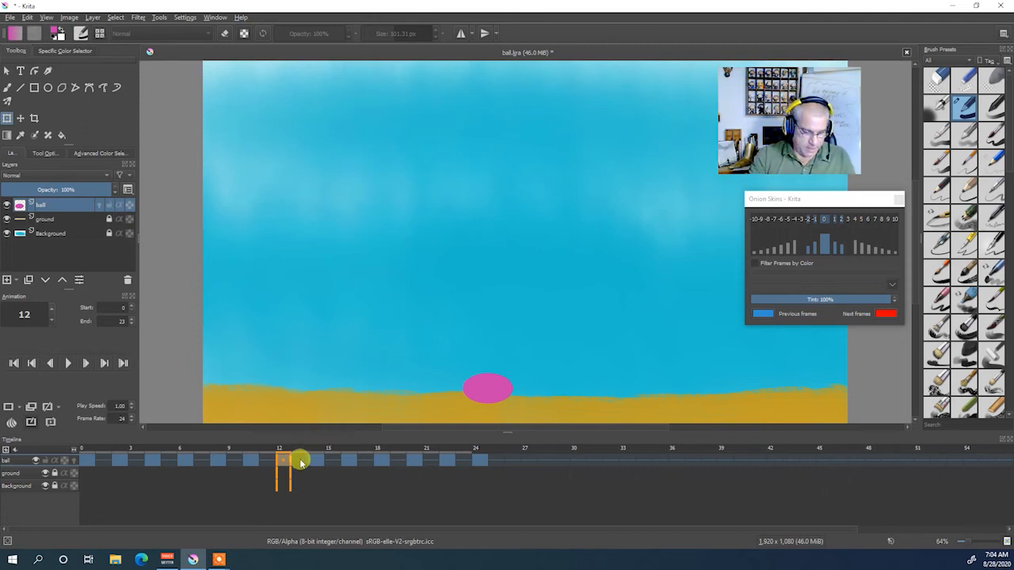
- Create a blank keyframe at frame 11 on the ball layer and turn on its onion skins
{"action": "mouse_move", "coordinate": [269, 466]}
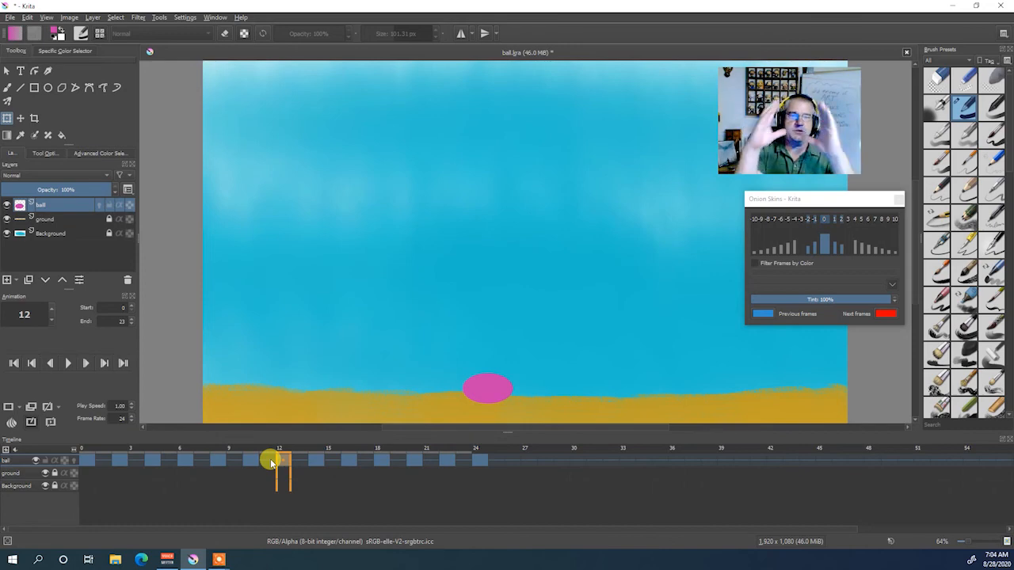
{"action": "left_click", "coordinate": [270, 460]}
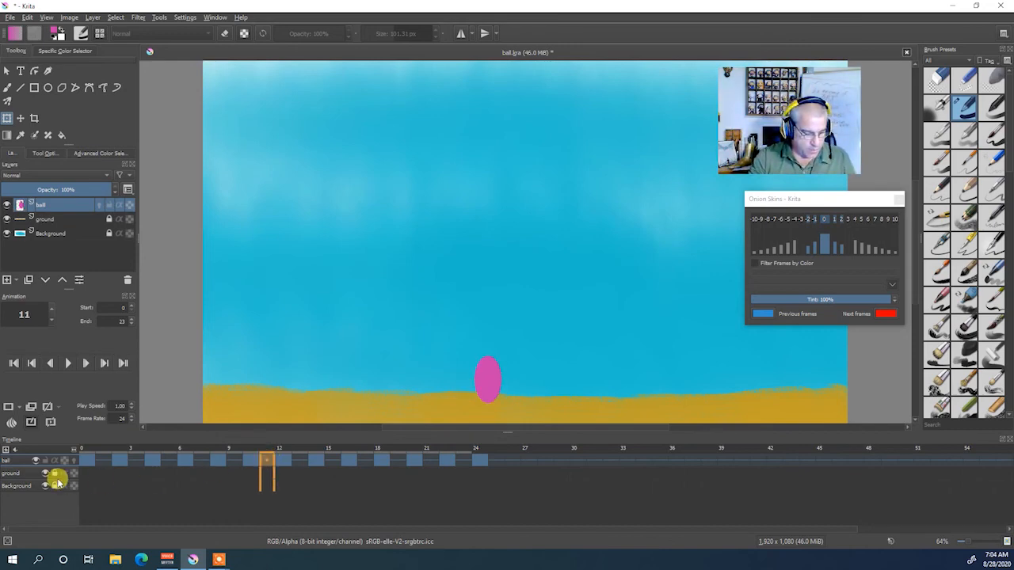
{"action": "left_click", "coordinate": [9, 408]}
{"action": "left_click", "coordinate": [72, 460]}
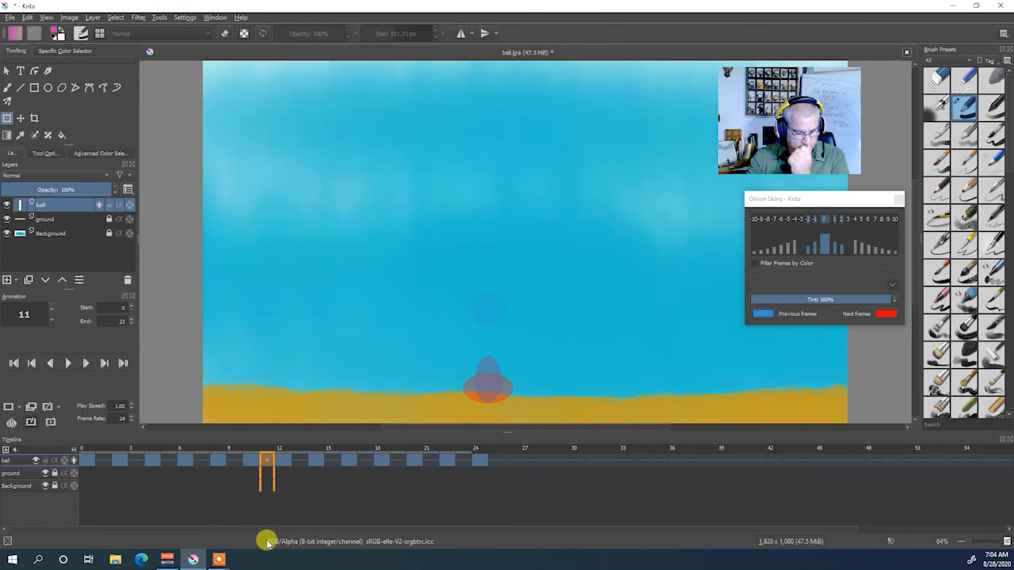
- Copy the stretched frame 10 ball and paste it into the blank keyframe at frame 11
{"action": "left_click", "coordinate": [253, 462]}
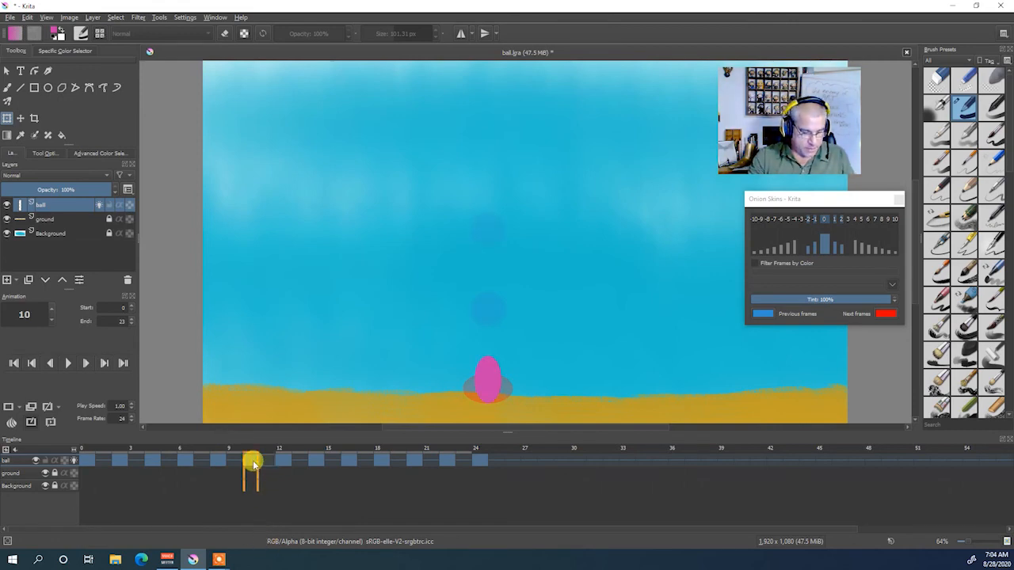
{"action": "right_click", "coordinate": [252, 462]}
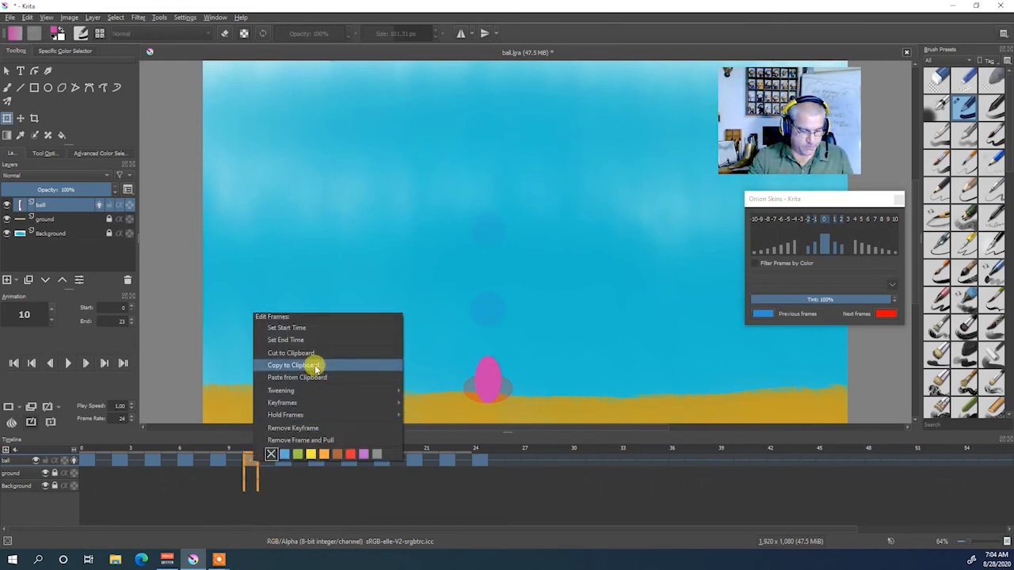
{"action": "left_click", "coordinate": [312, 381]}
{"action": "right_click", "coordinate": [267, 460]}
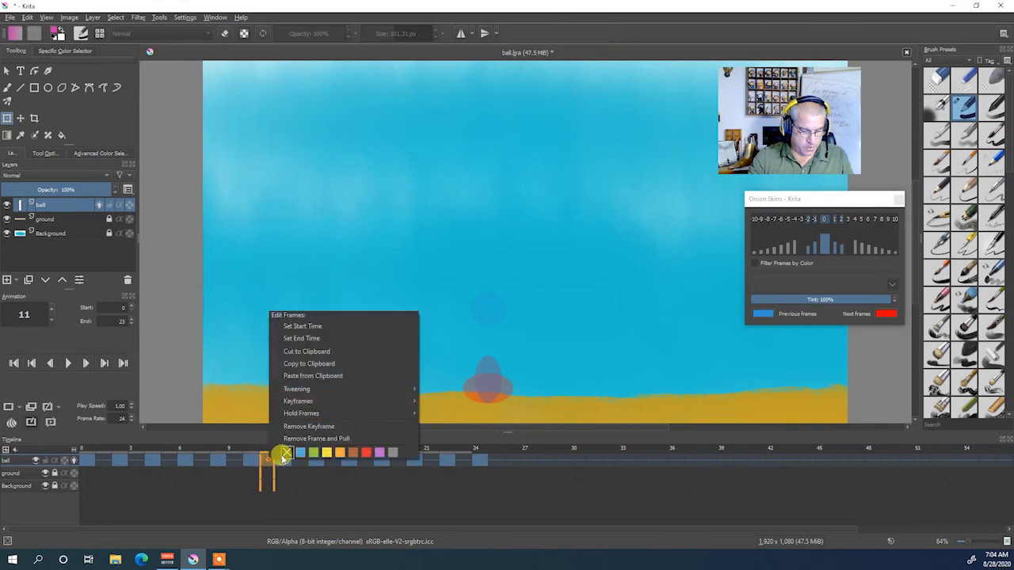
{"action": "left_click", "coordinate": [366, 378]}
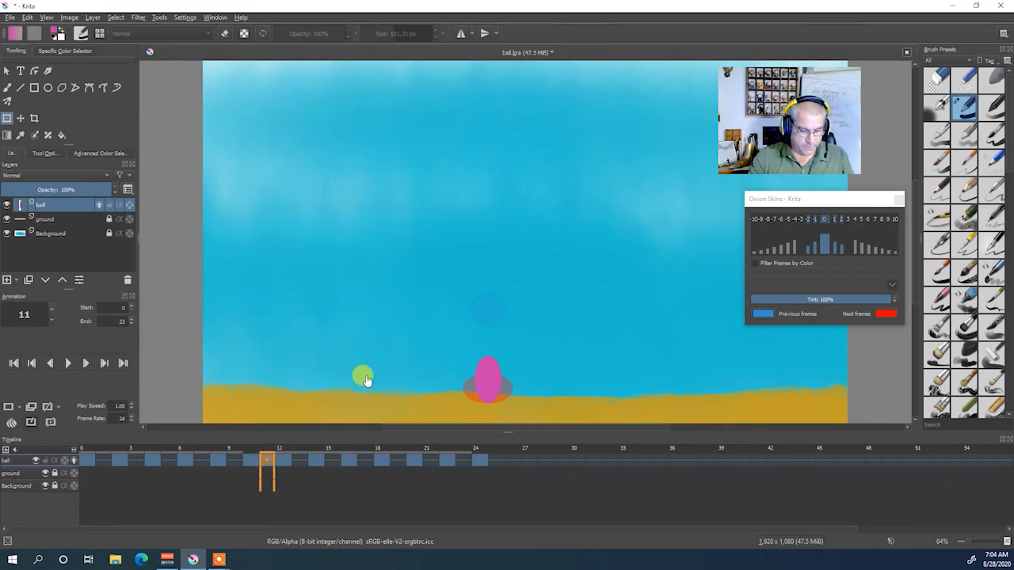
- Transform the frame 11 ball into a shorter, wider, nearly round shape between the stretched and squashed ghosts, keeping its bottom edge in place
{"action": "left_click", "coordinate": [8, 119]}
{"action": "left_click", "coordinate": [473, 379]}
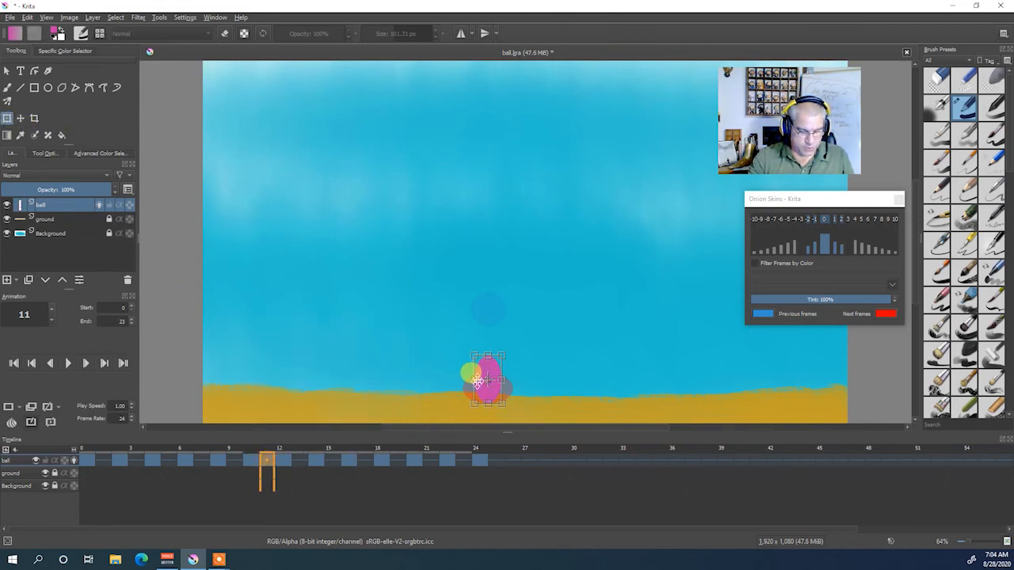
{"action": "left_click_drag", "start_coordinate": [471, 377], "coordinate": [486, 351]}
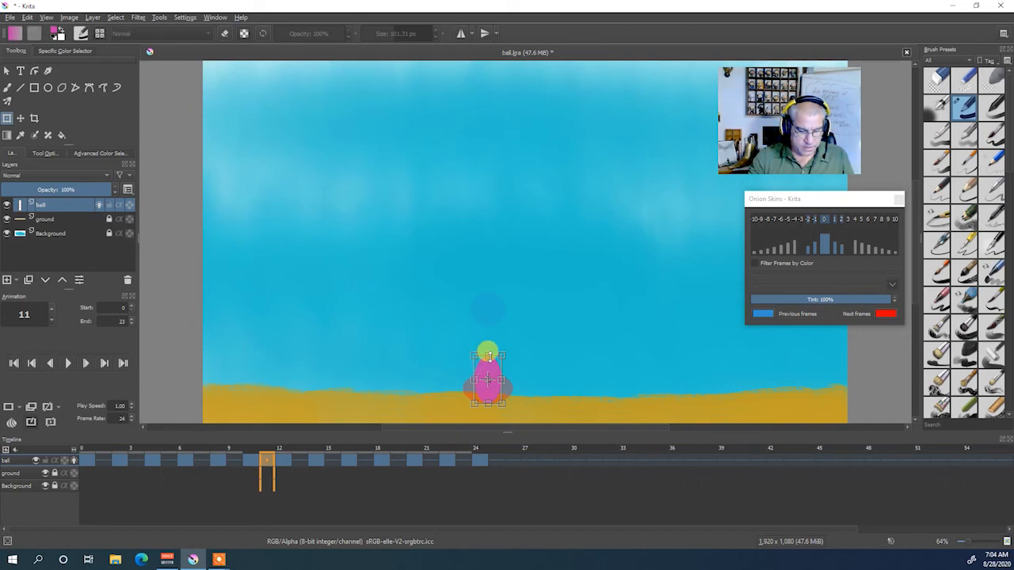
{"action": "key", "text": "Return"}
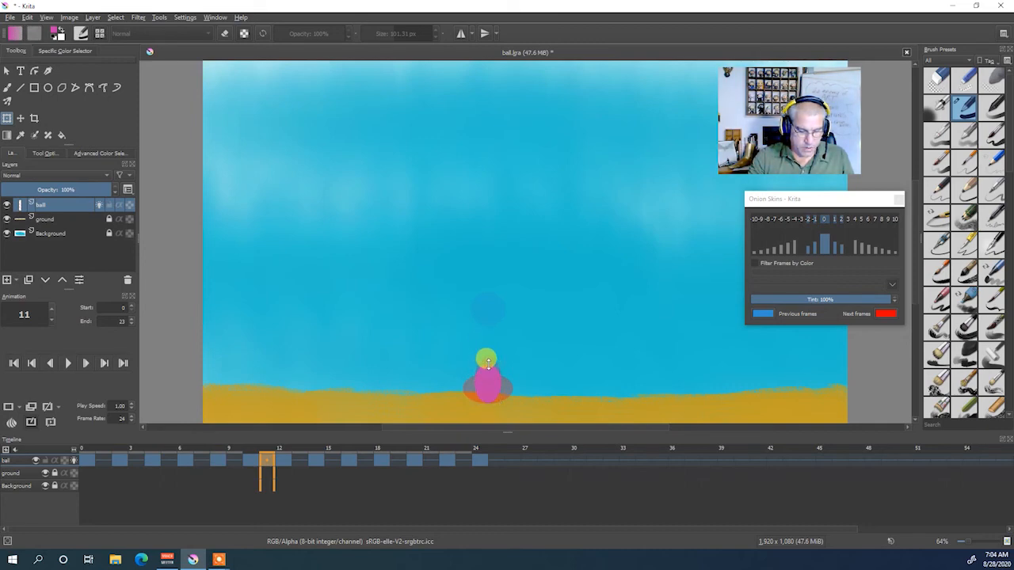
{"action": "left_click_drag", "start_coordinate": [486, 362], "coordinate": [475, 383]}
{"action": "key", "text": "Return"}
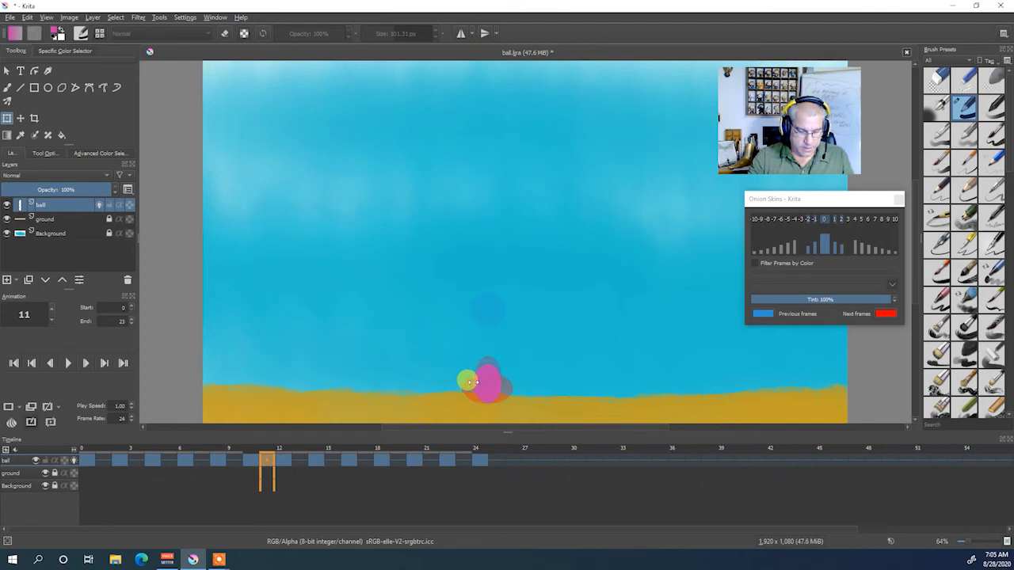
{"action": "left_click_drag", "start_coordinate": [468, 381], "coordinate": [496, 383]}
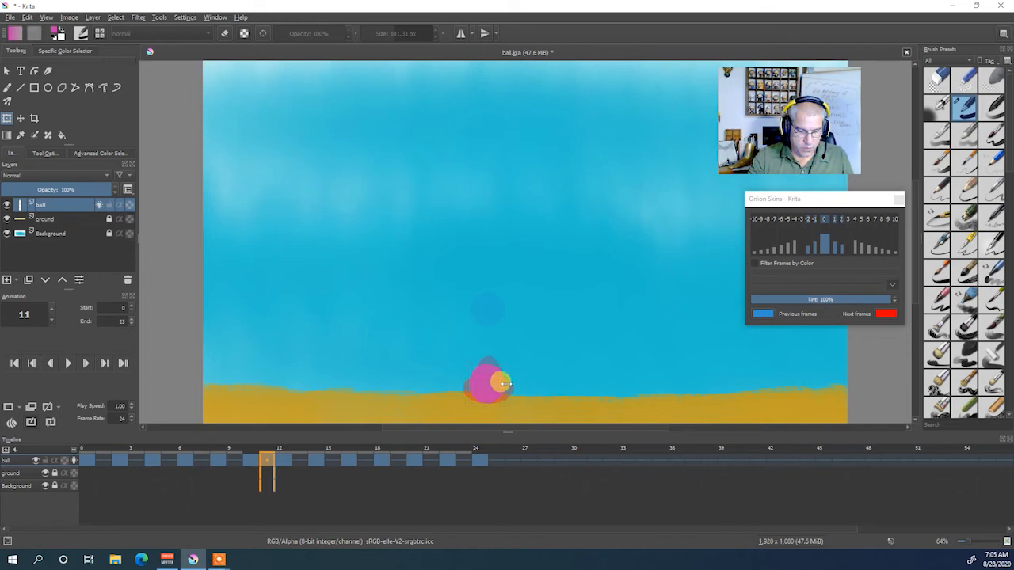
{"action": "left_click", "coordinate": [507, 383]}
- Create a blank keyframe at frame 13 on the ball layer
{"action": "left_click", "coordinate": [297, 466]}
{"action": "left_click", "coordinate": [265, 462]}
{"action": "left_click", "coordinate": [296, 463]}
{"action": "left_click", "coordinate": [10, 407]}
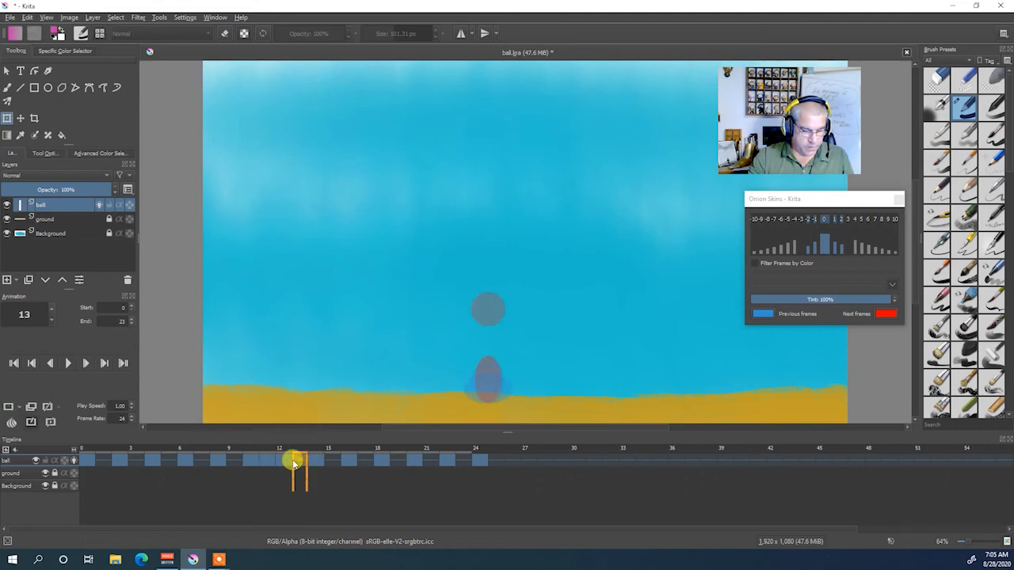
- Copy the nearly round ball from frame 11 and paste it into the blank keyframe at frame 13
{"action": "left_click", "coordinate": [267, 462]}
{"action": "right_click", "coordinate": [267, 462]}
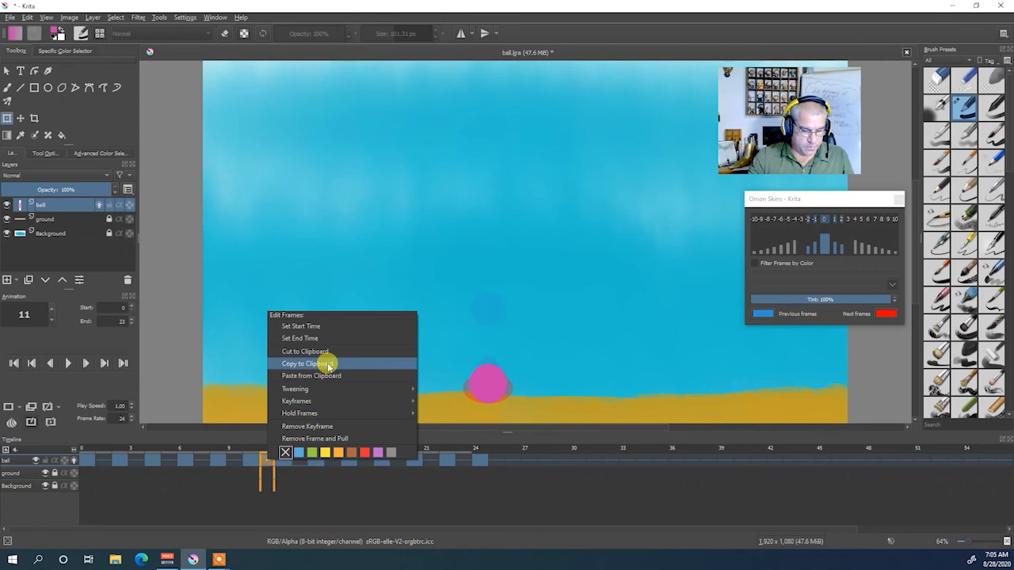
{"action": "left_click", "coordinate": [329, 363]}
{"action": "left_click", "coordinate": [298, 462]}
{"action": "right_click", "coordinate": [301, 463]}
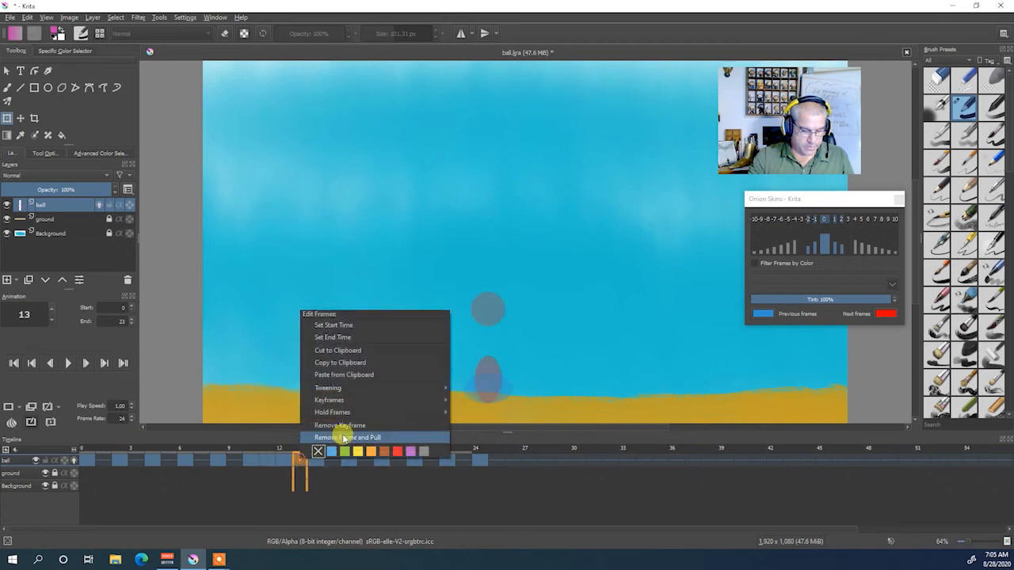
{"action": "left_click", "coordinate": [359, 381]}
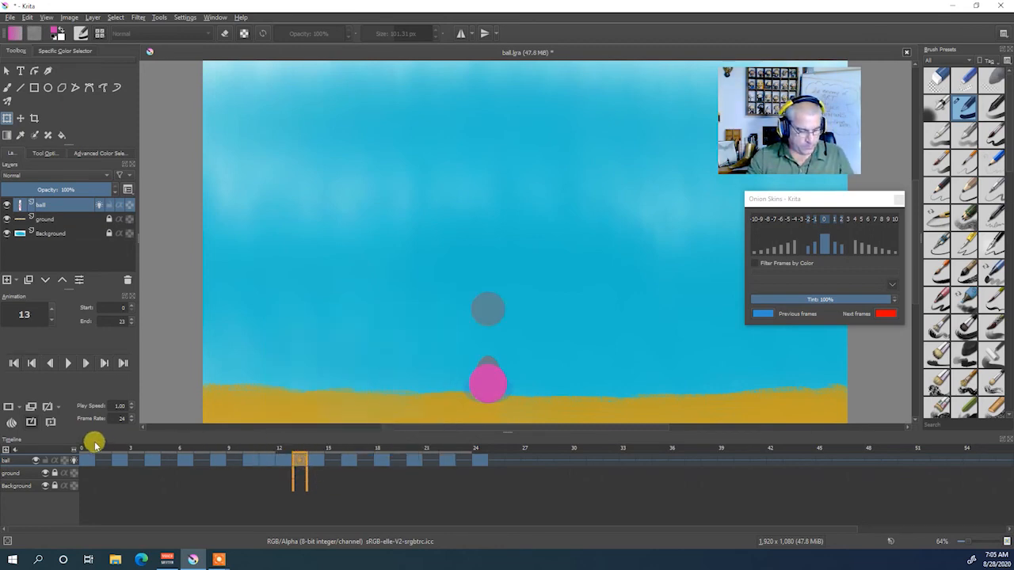
- Turn off the ball layer's onion skins and play the animation to check the squash and rebound
{"action": "left_click", "coordinate": [74, 460]}
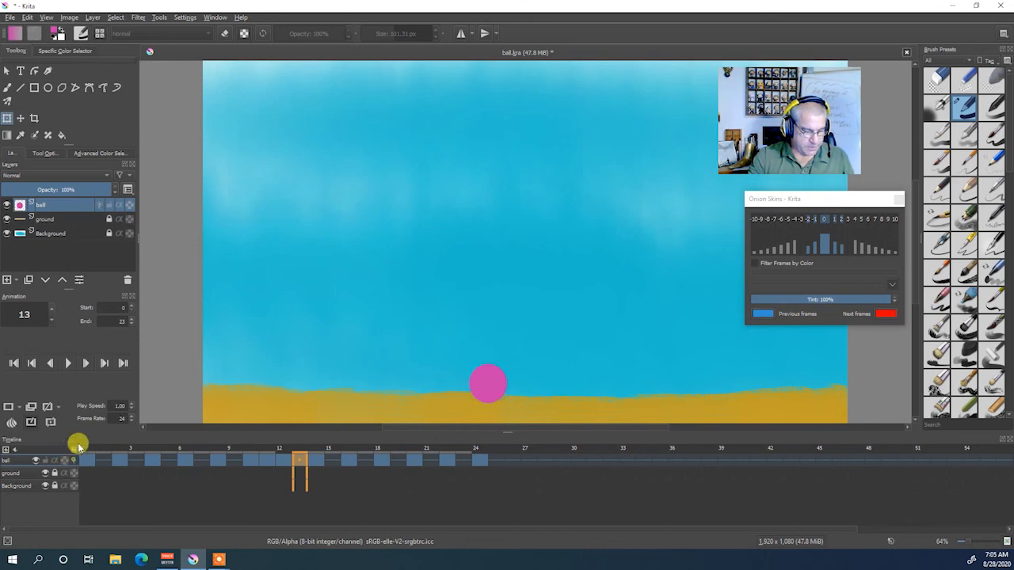
{"action": "left_click", "coordinate": [68, 363]}
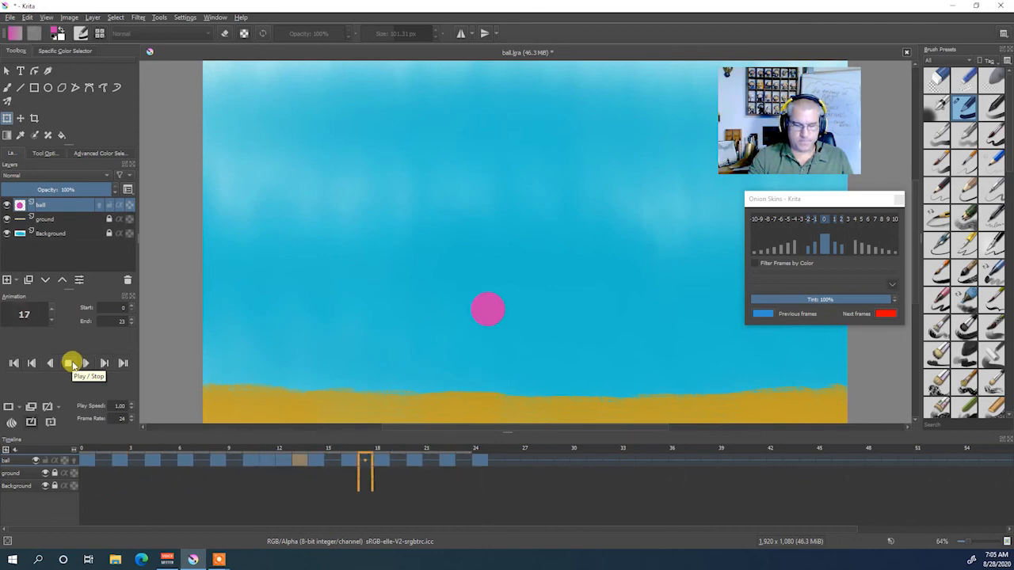
{"action": "left_click", "coordinate": [69, 364]}
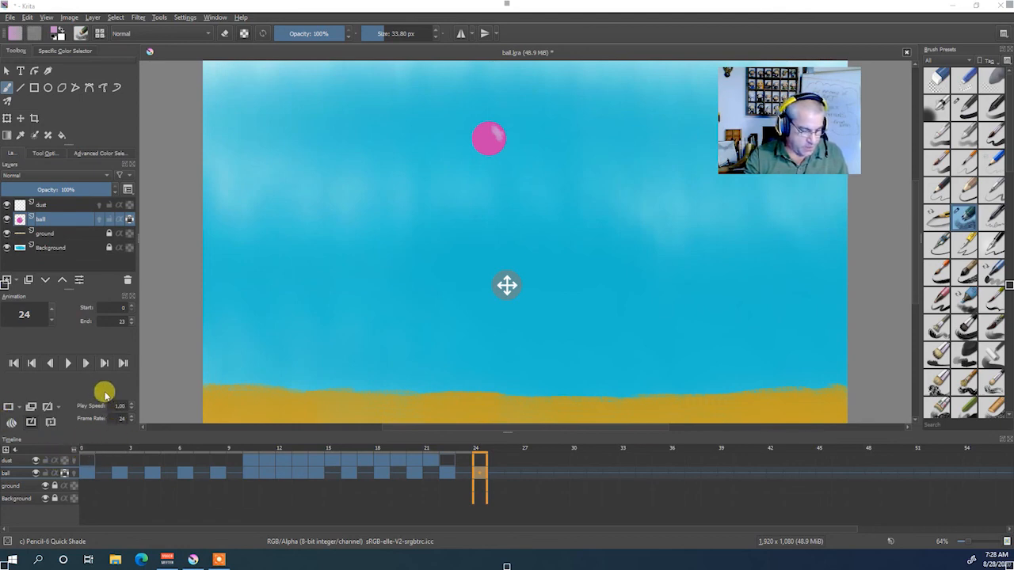
- Play back the animation with the dust layer, and inspect the dust drawing at frame 10
{"action": "left_click", "coordinate": [67, 362]}
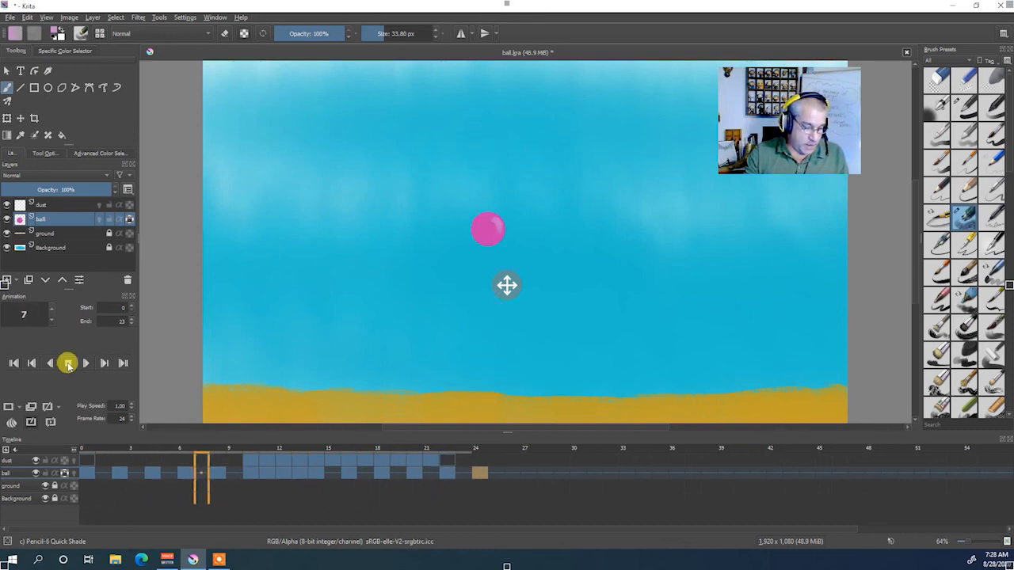
{"action": "left_click", "coordinate": [68, 363]}
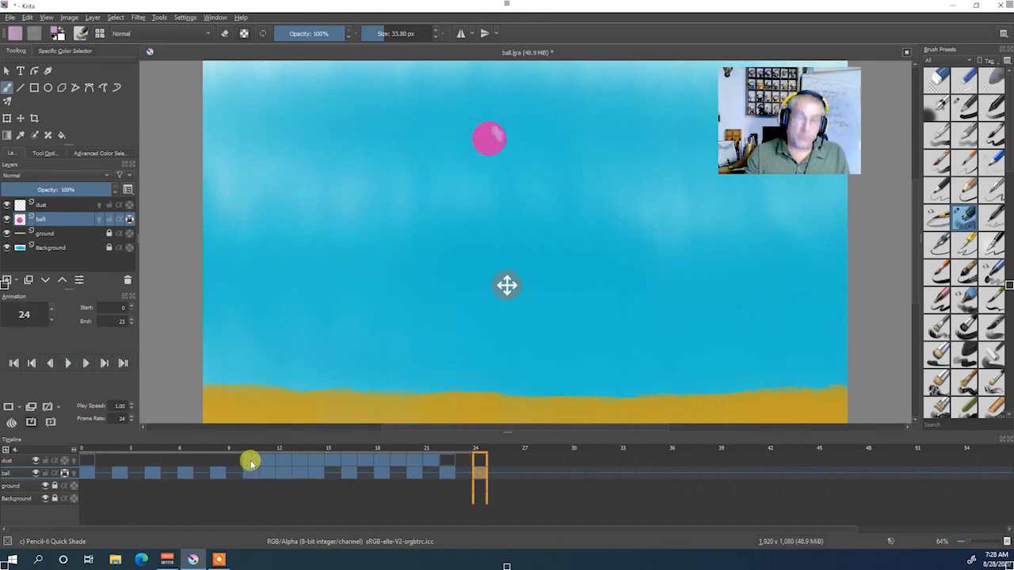
{"action": "mouse_move", "coordinate": [250, 463]}
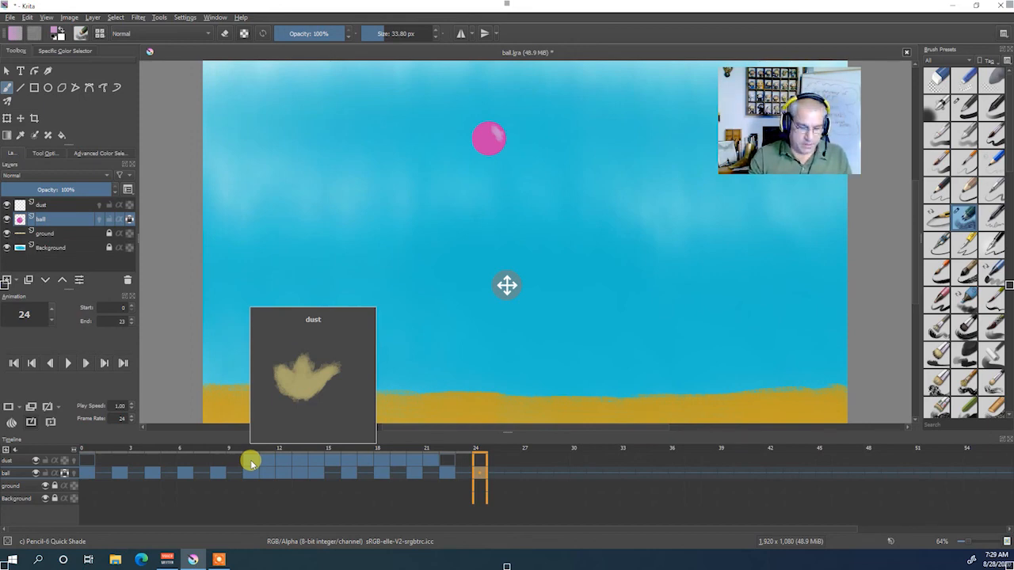
{"action": "left_click", "coordinate": [249, 463]}
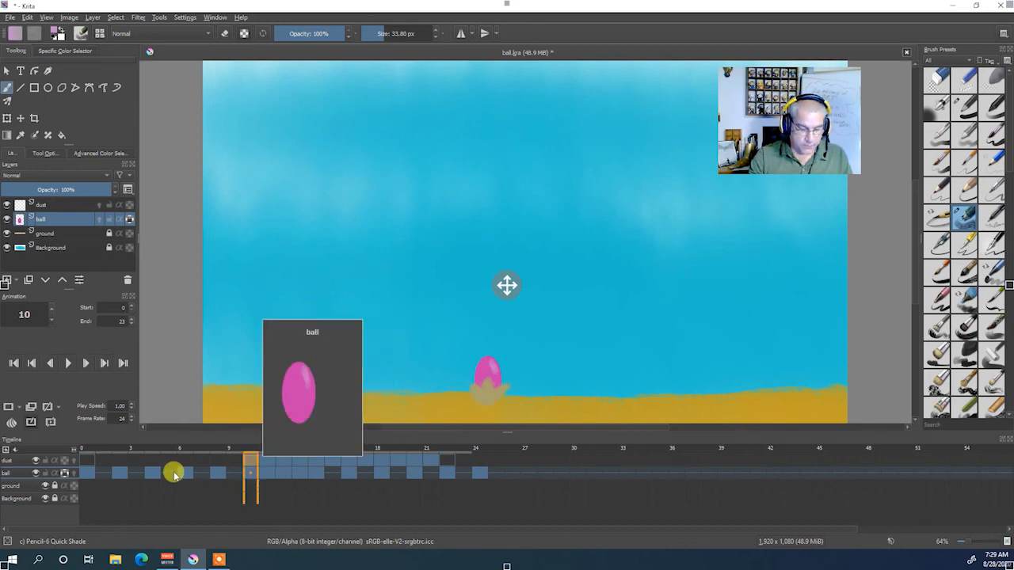
- Step through the ball layer's keyframes from frame 0 to frame 24 to examine the ball's highlight, shape and the dust in each
{"action": "left_click", "coordinate": [90, 473]}
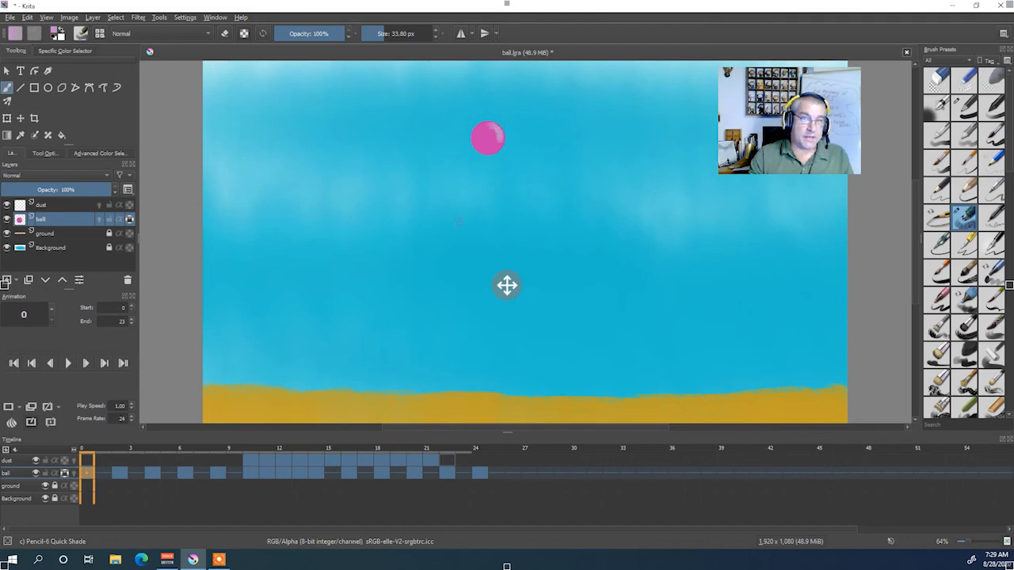
{"action": "mouse_move", "coordinate": [122, 475]}
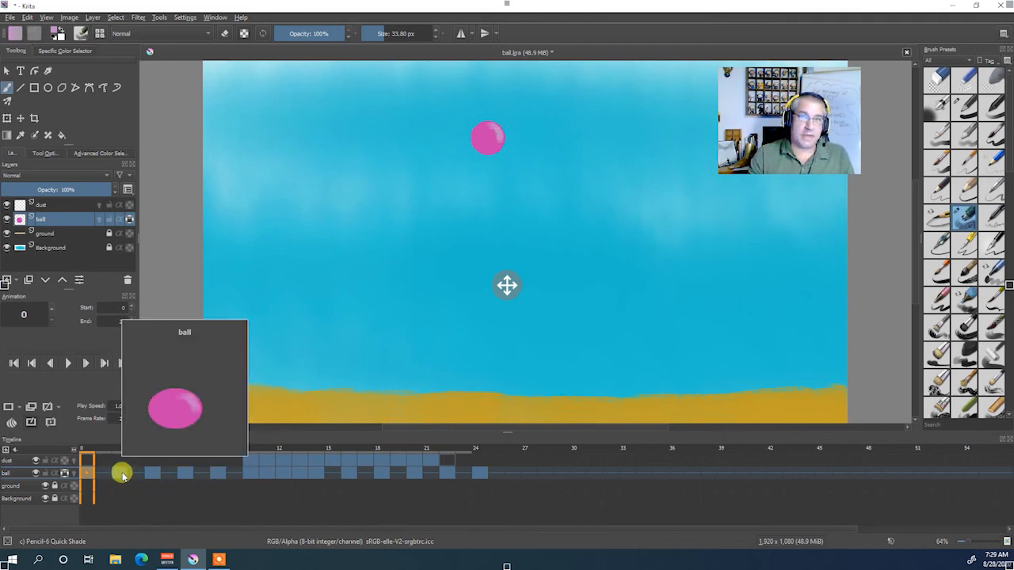
{"action": "left_click_drag", "start_coordinate": [123, 476], "coordinate": [250, 476]}
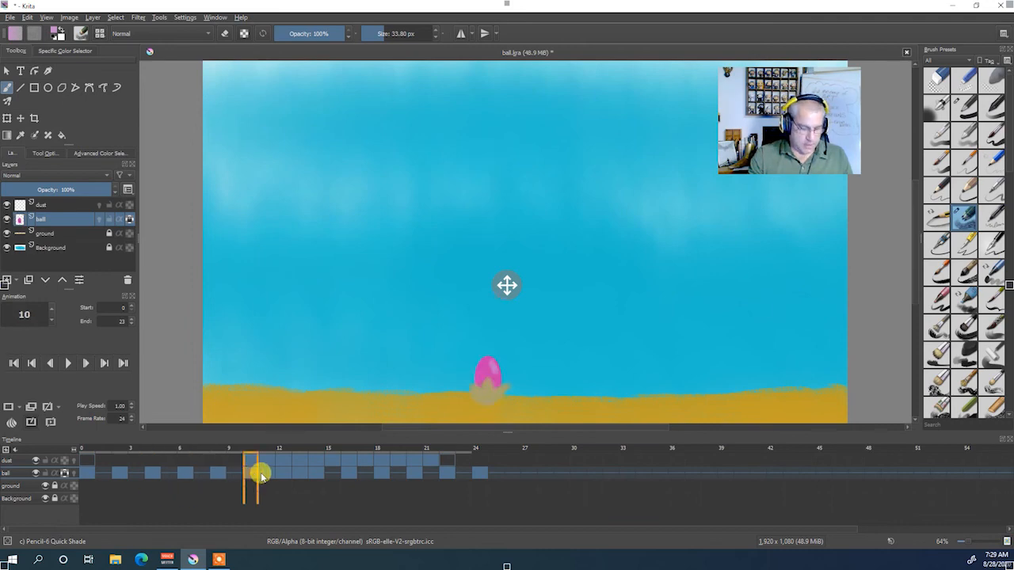
{"action": "left_click", "coordinate": [267, 476]}
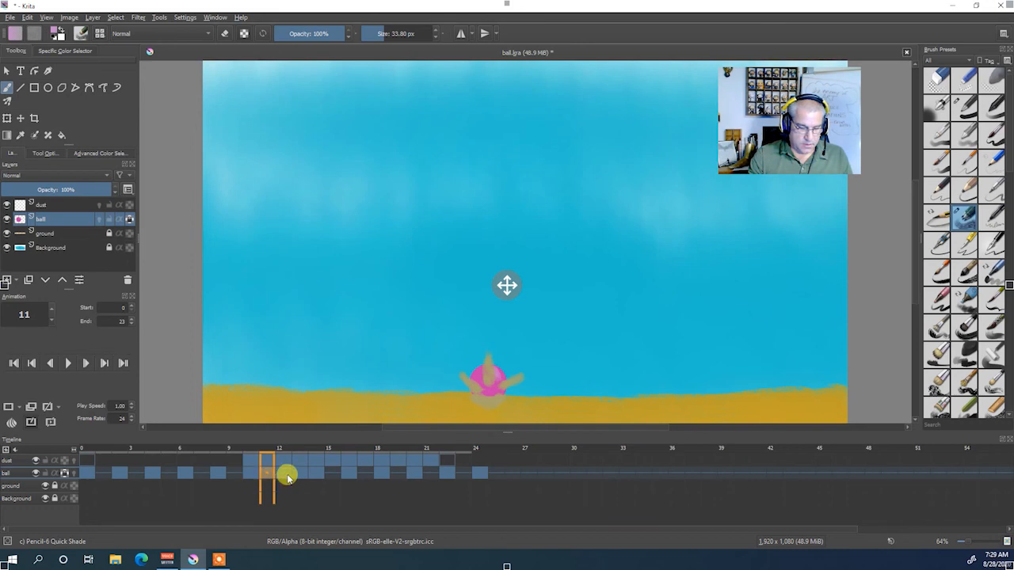
{"action": "left_click", "coordinate": [287, 475]}
{"action": "left_click", "coordinate": [298, 476]}
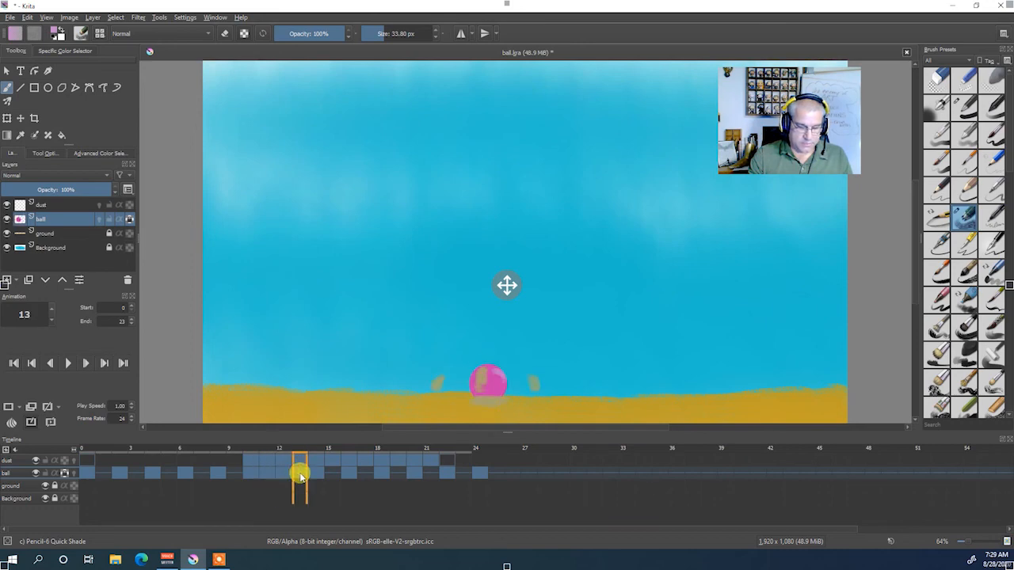
{"action": "left_click_drag", "start_coordinate": [313, 475], "coordinate": [353, 475]}
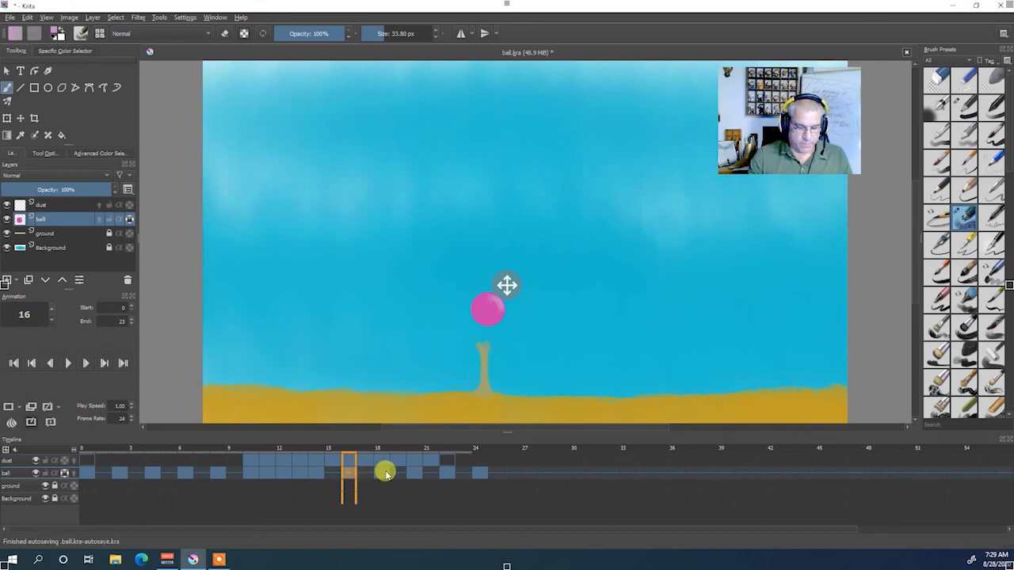
{"action": "left_click", "coordinate": [383, 472]}
{"action": "left_click", "coordinate": [416, 473]}
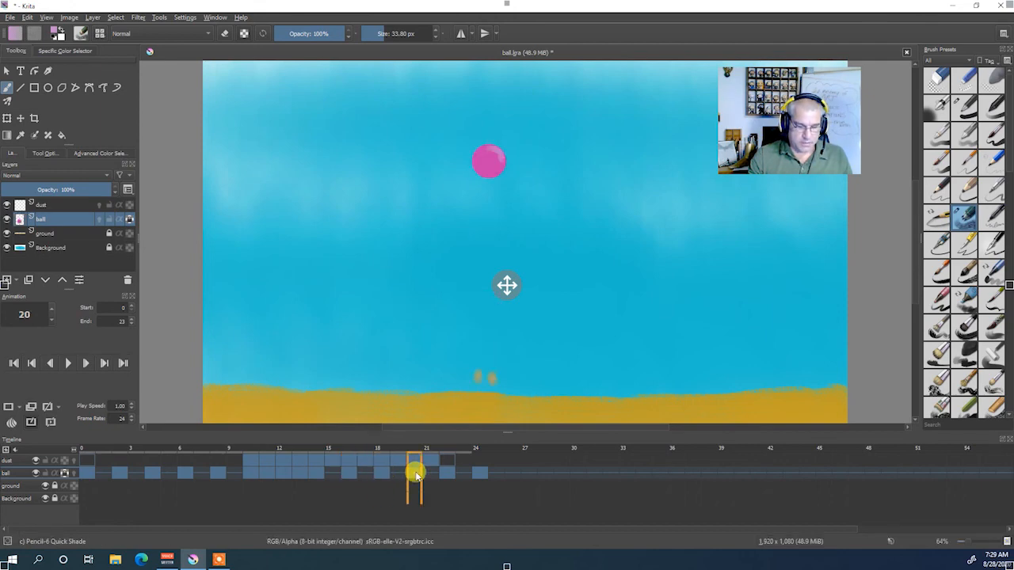
{"action": "left_click", "coordinate": [447, 473]}
{"action": "left_click", "coordinate": [480, 472]}
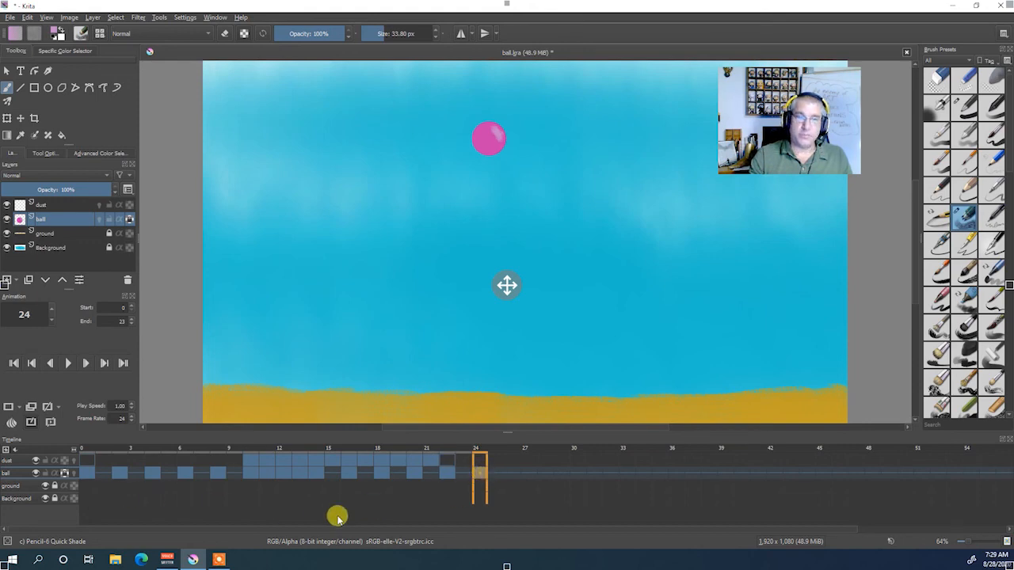